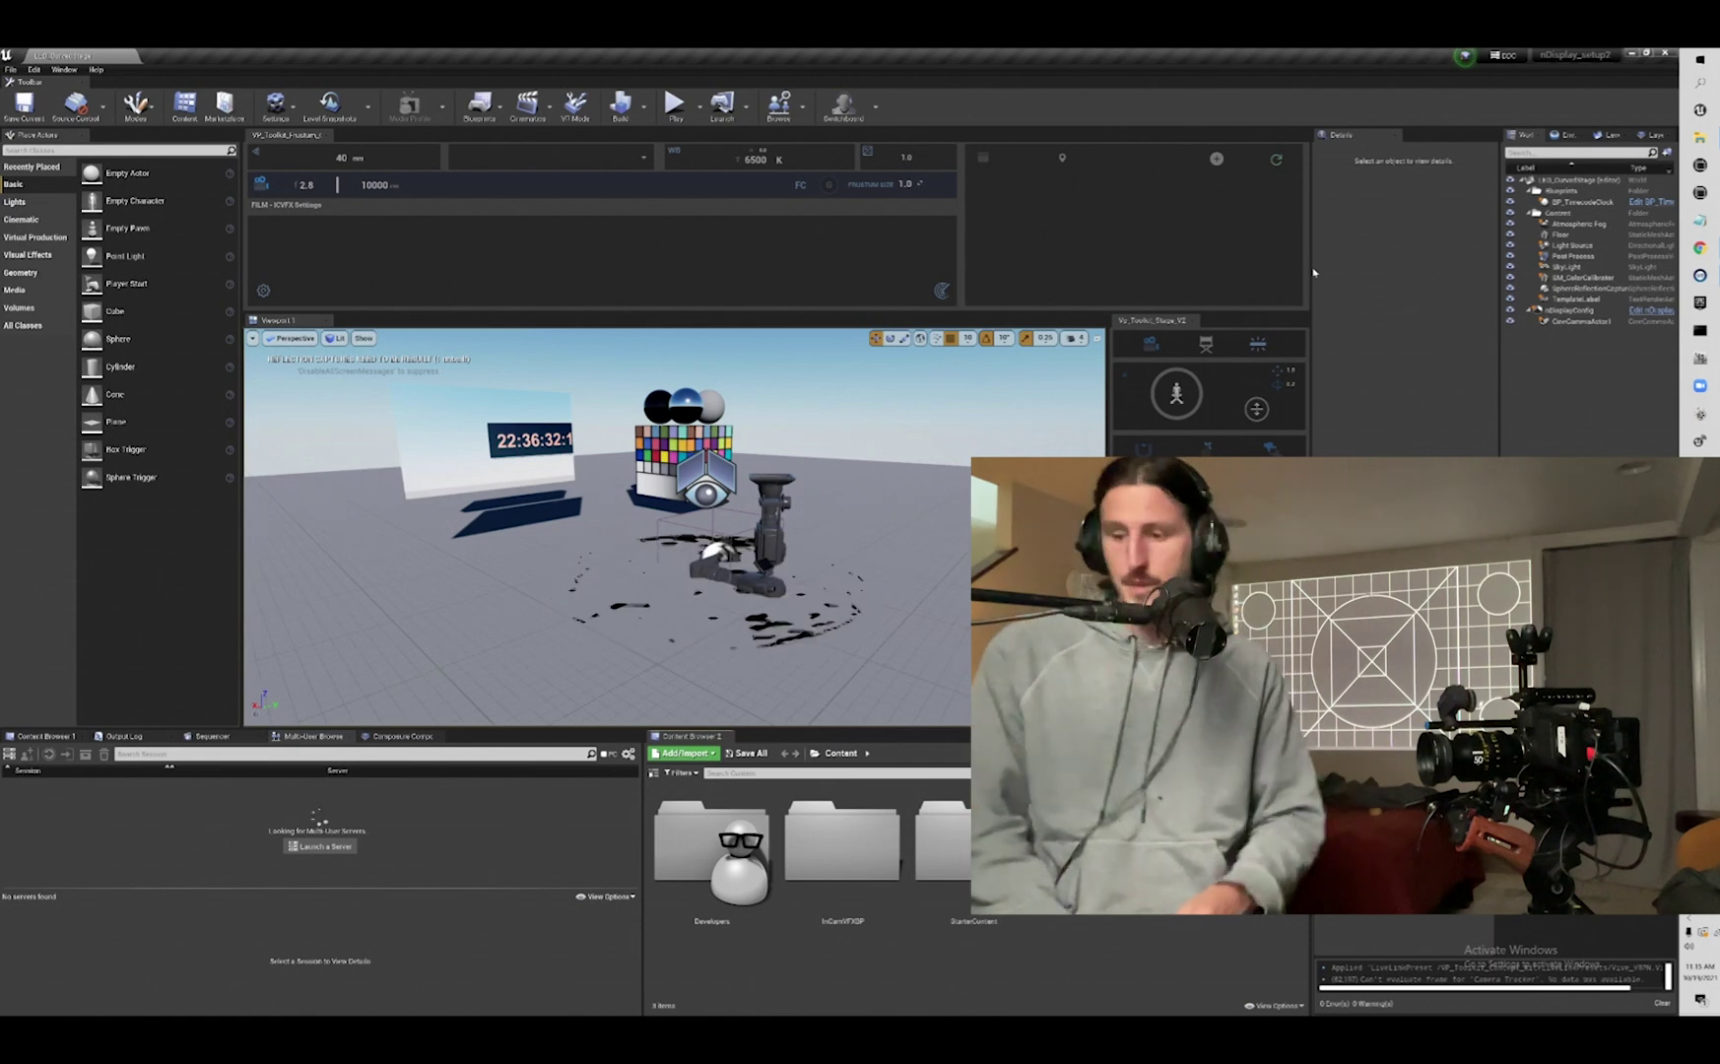
- Expand the Camera Tracker's Pivot Point Offset and set its Y rotation to -90
{"action": "left_click", "coordinate": [942, 290]}
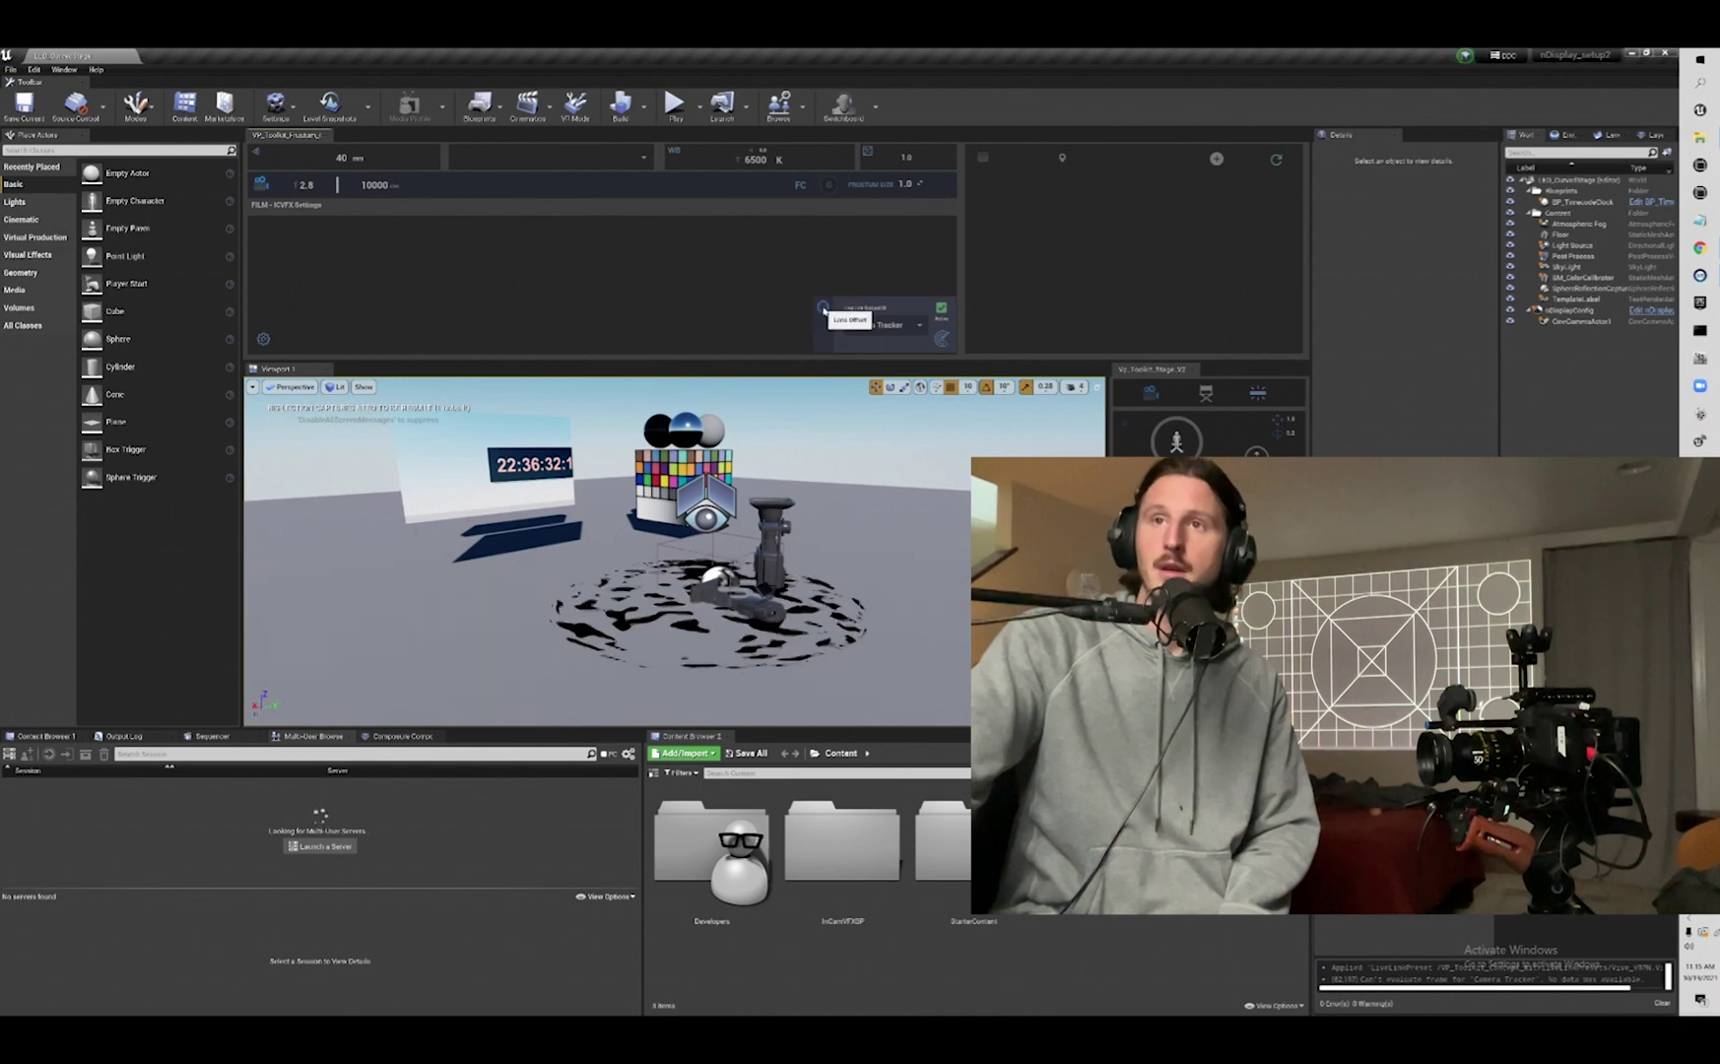
{"action": "left_click", "coordinate": [773, 341]}
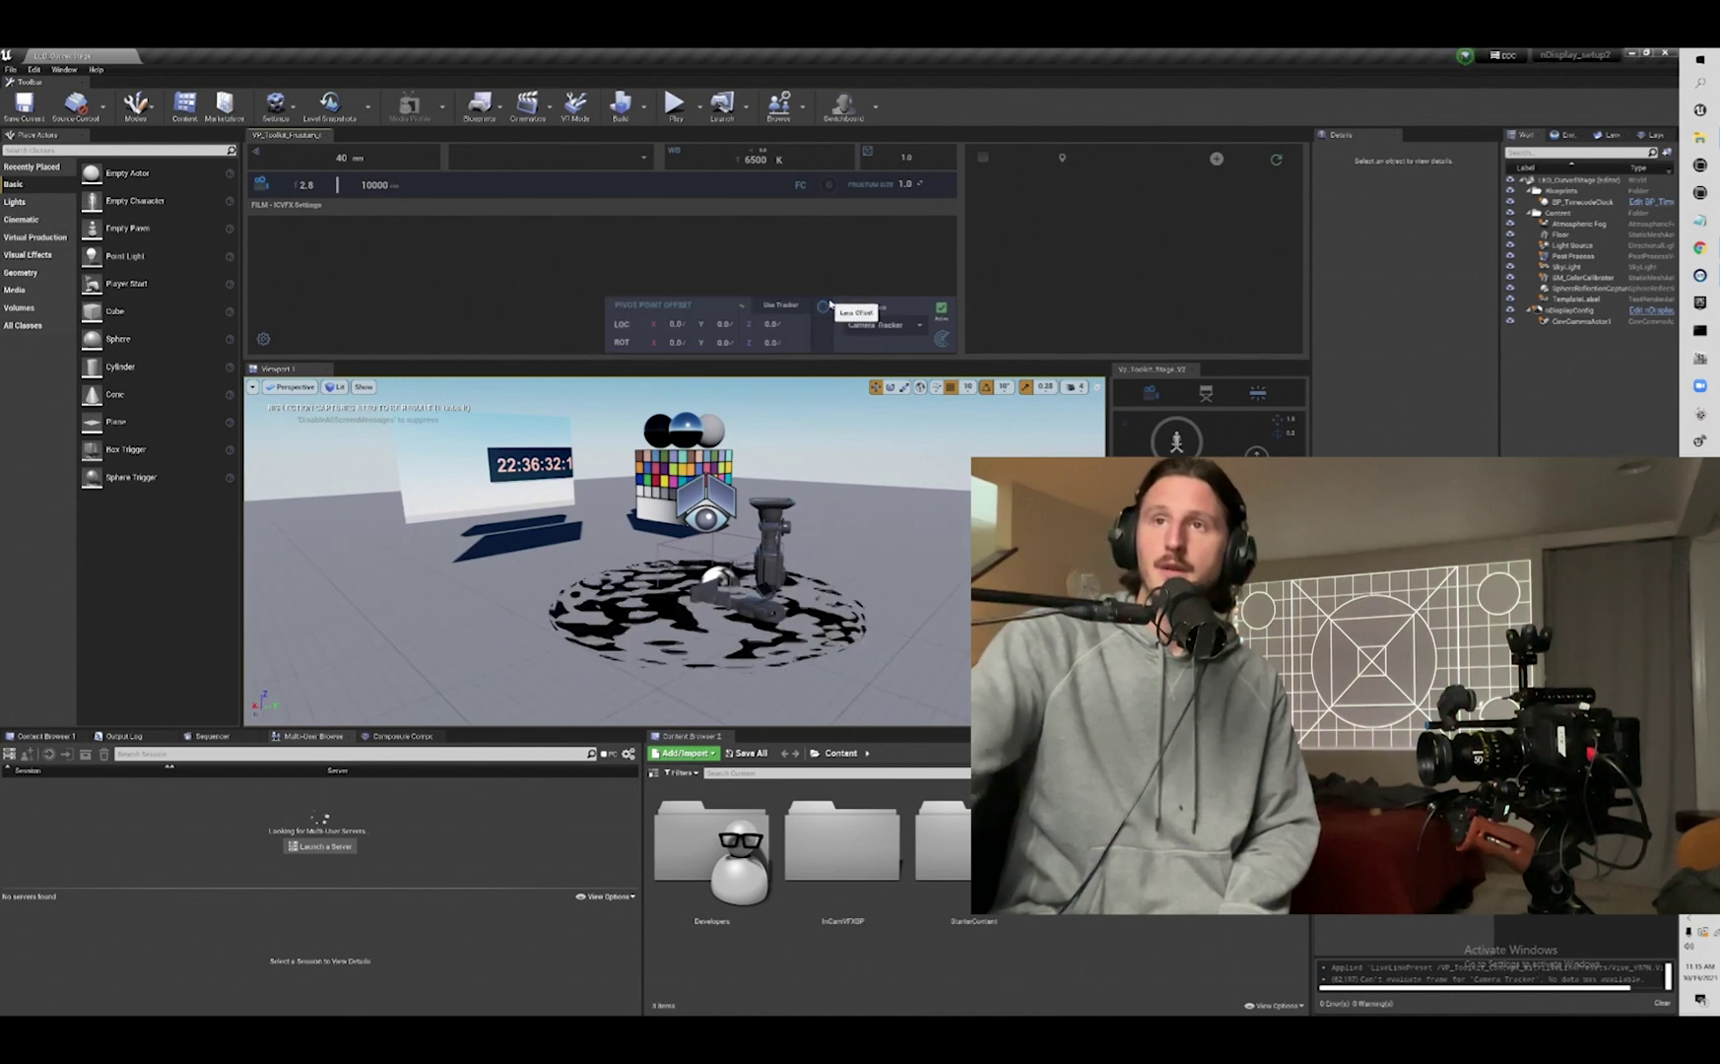
{"action": "left_click_drag", "start_coordinate": [767, 324], "coordinate": [766, 326]}
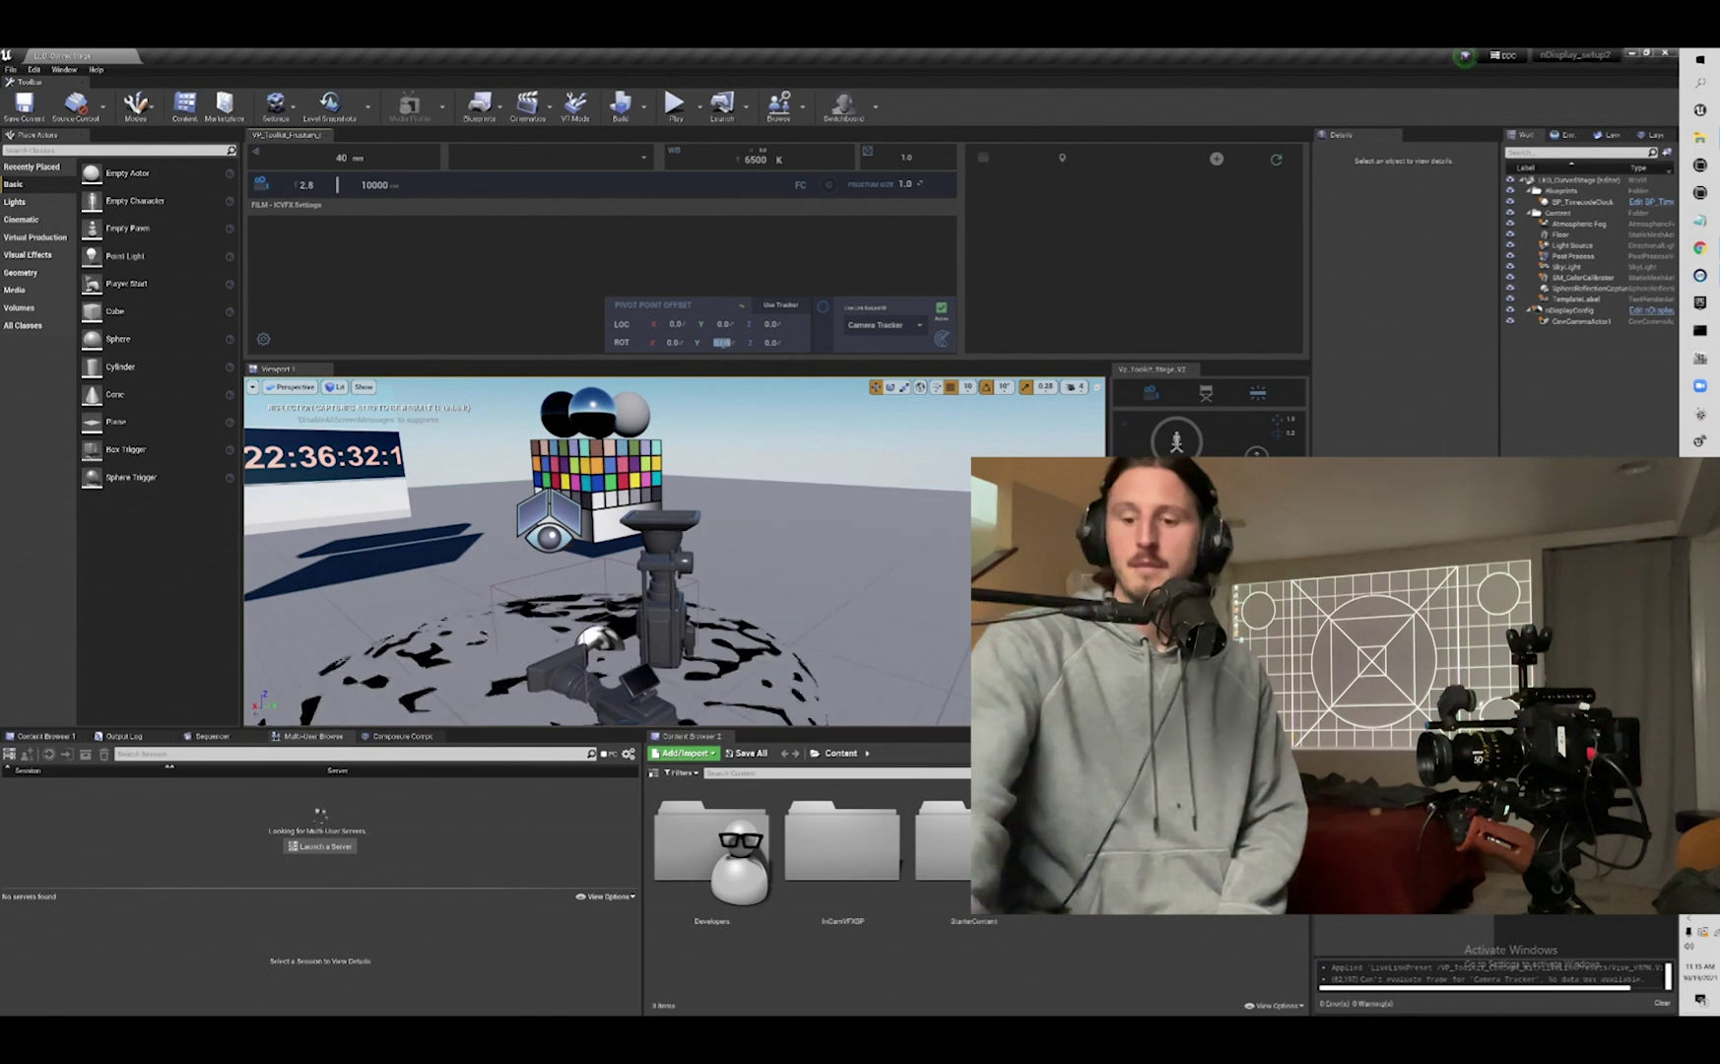
{"action": "left_click_drag", "start_coordinate": [723, 342], "coordinate": [724, 342]}
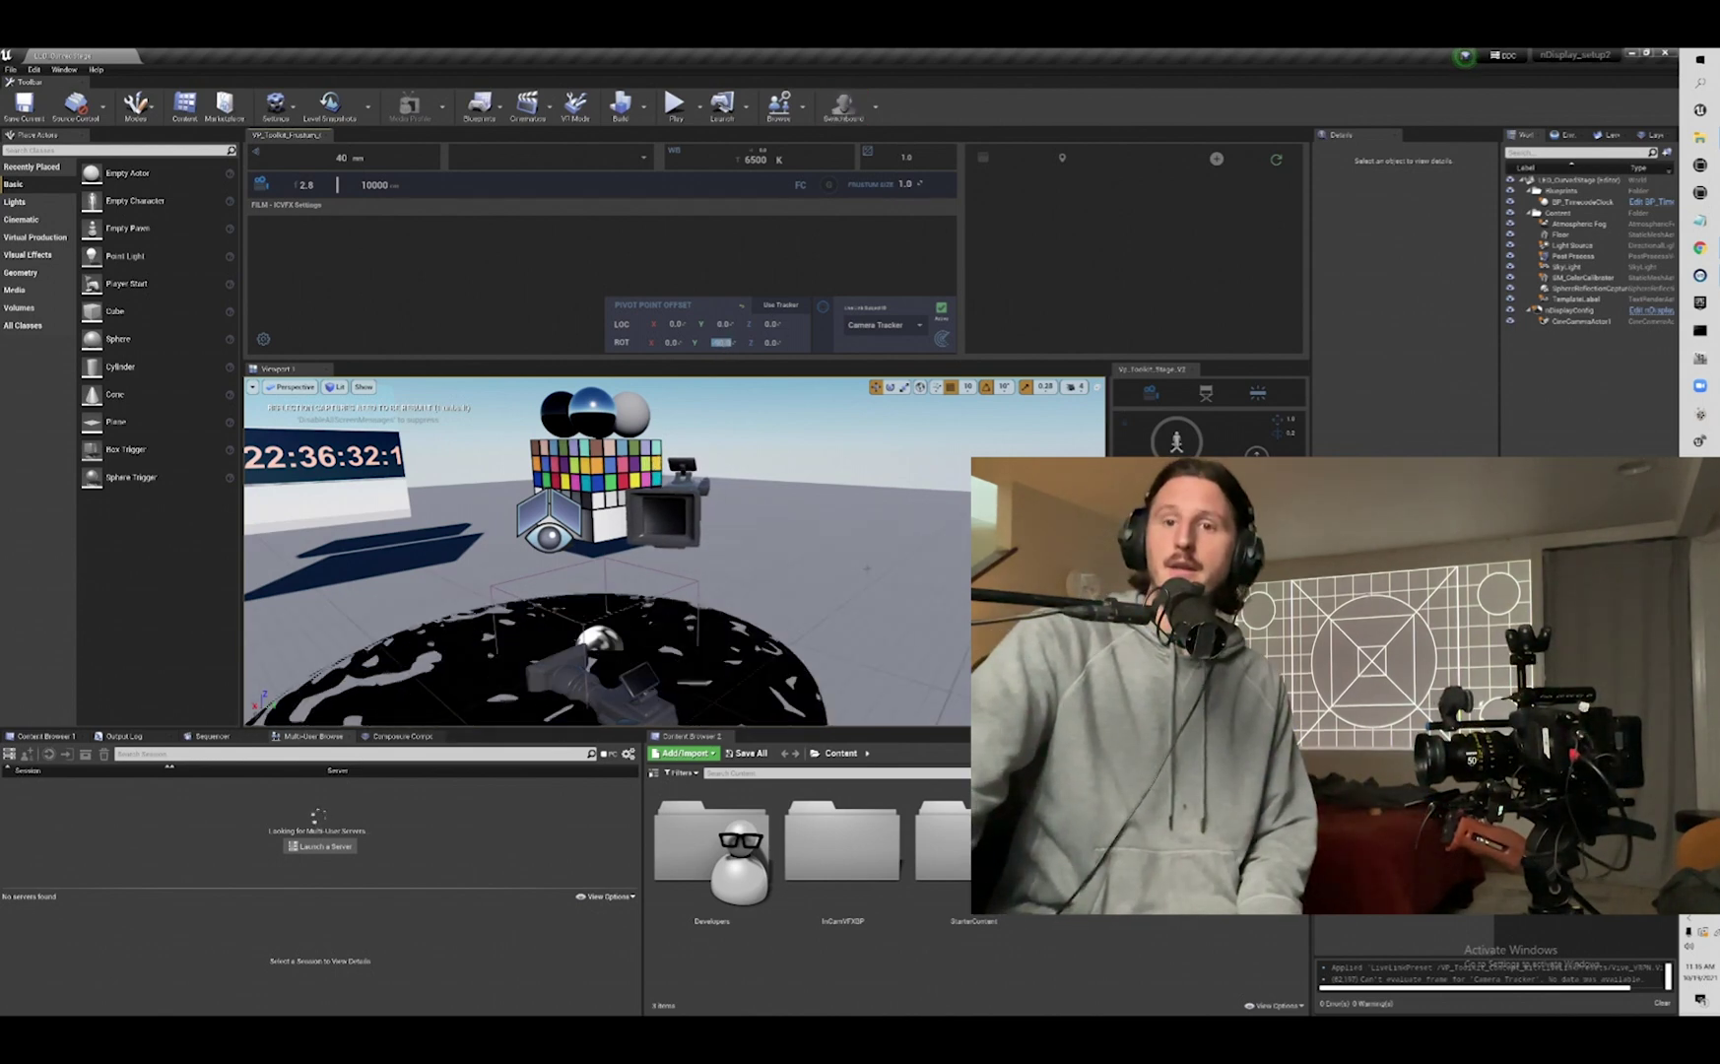
{"action": "left_click", "coordinate": [872, 569]}
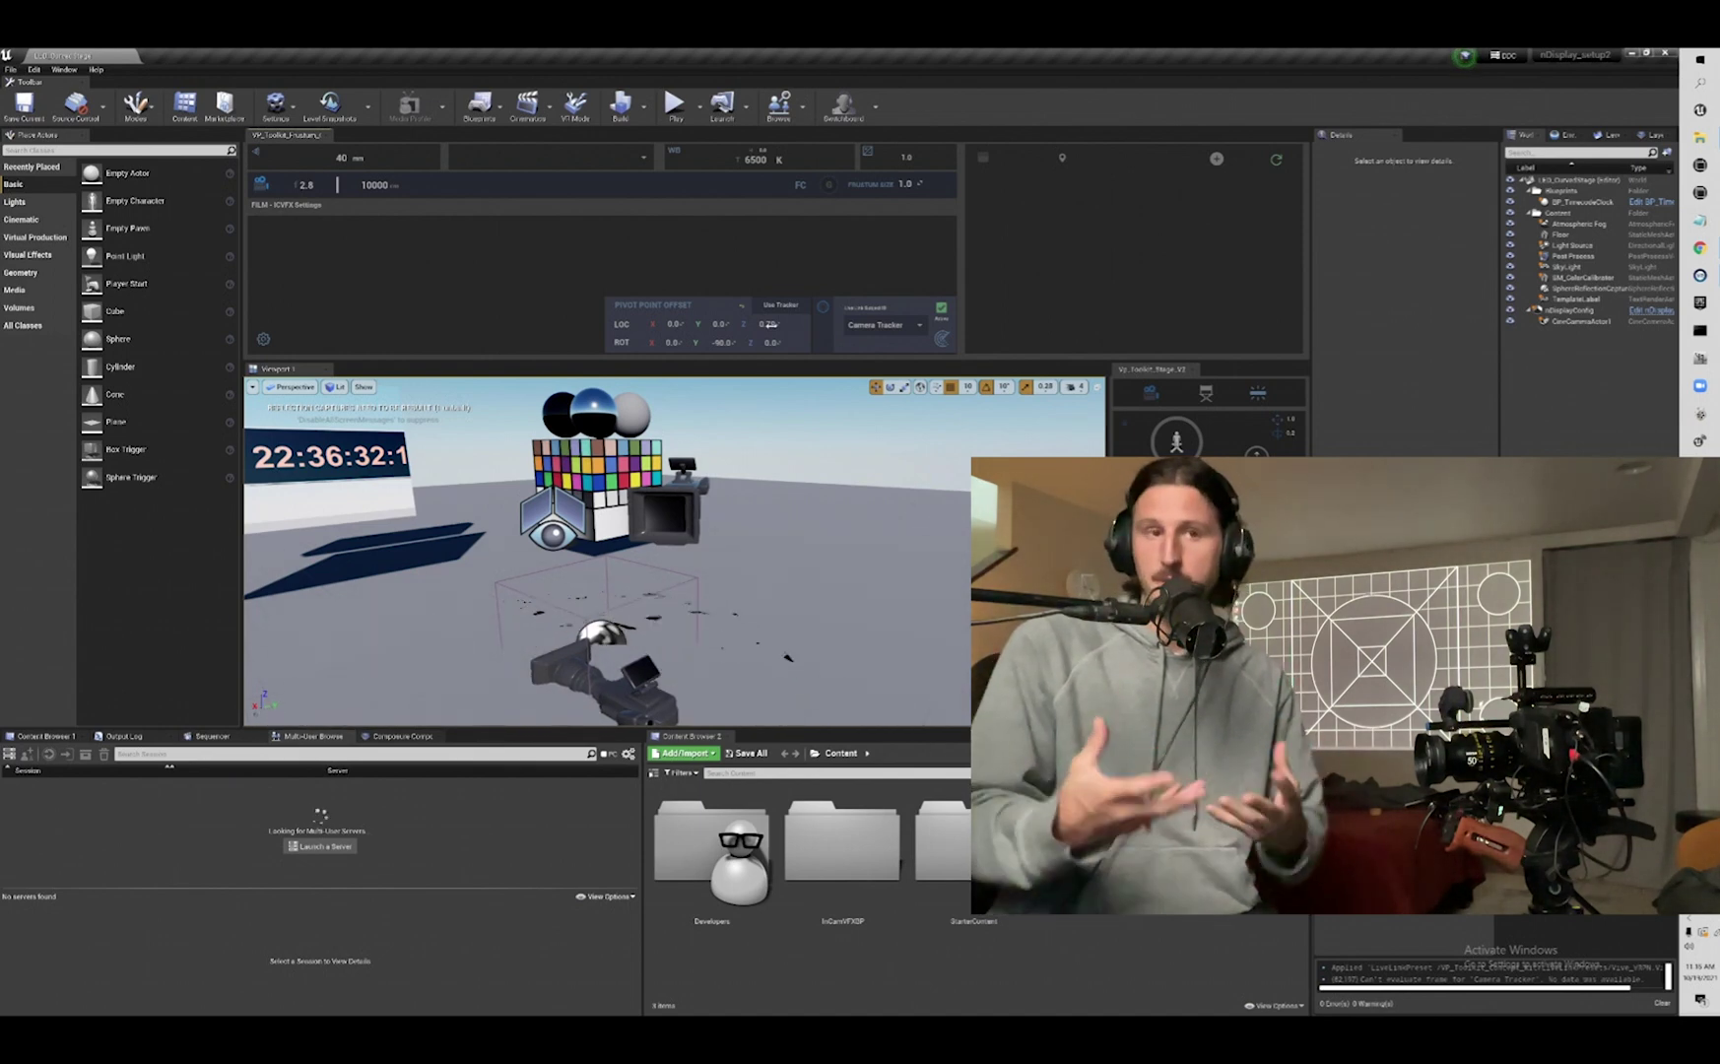
{"action": "left_click_drag", "start_coordinate": [770, 324], "coordinate": [744, 332]}
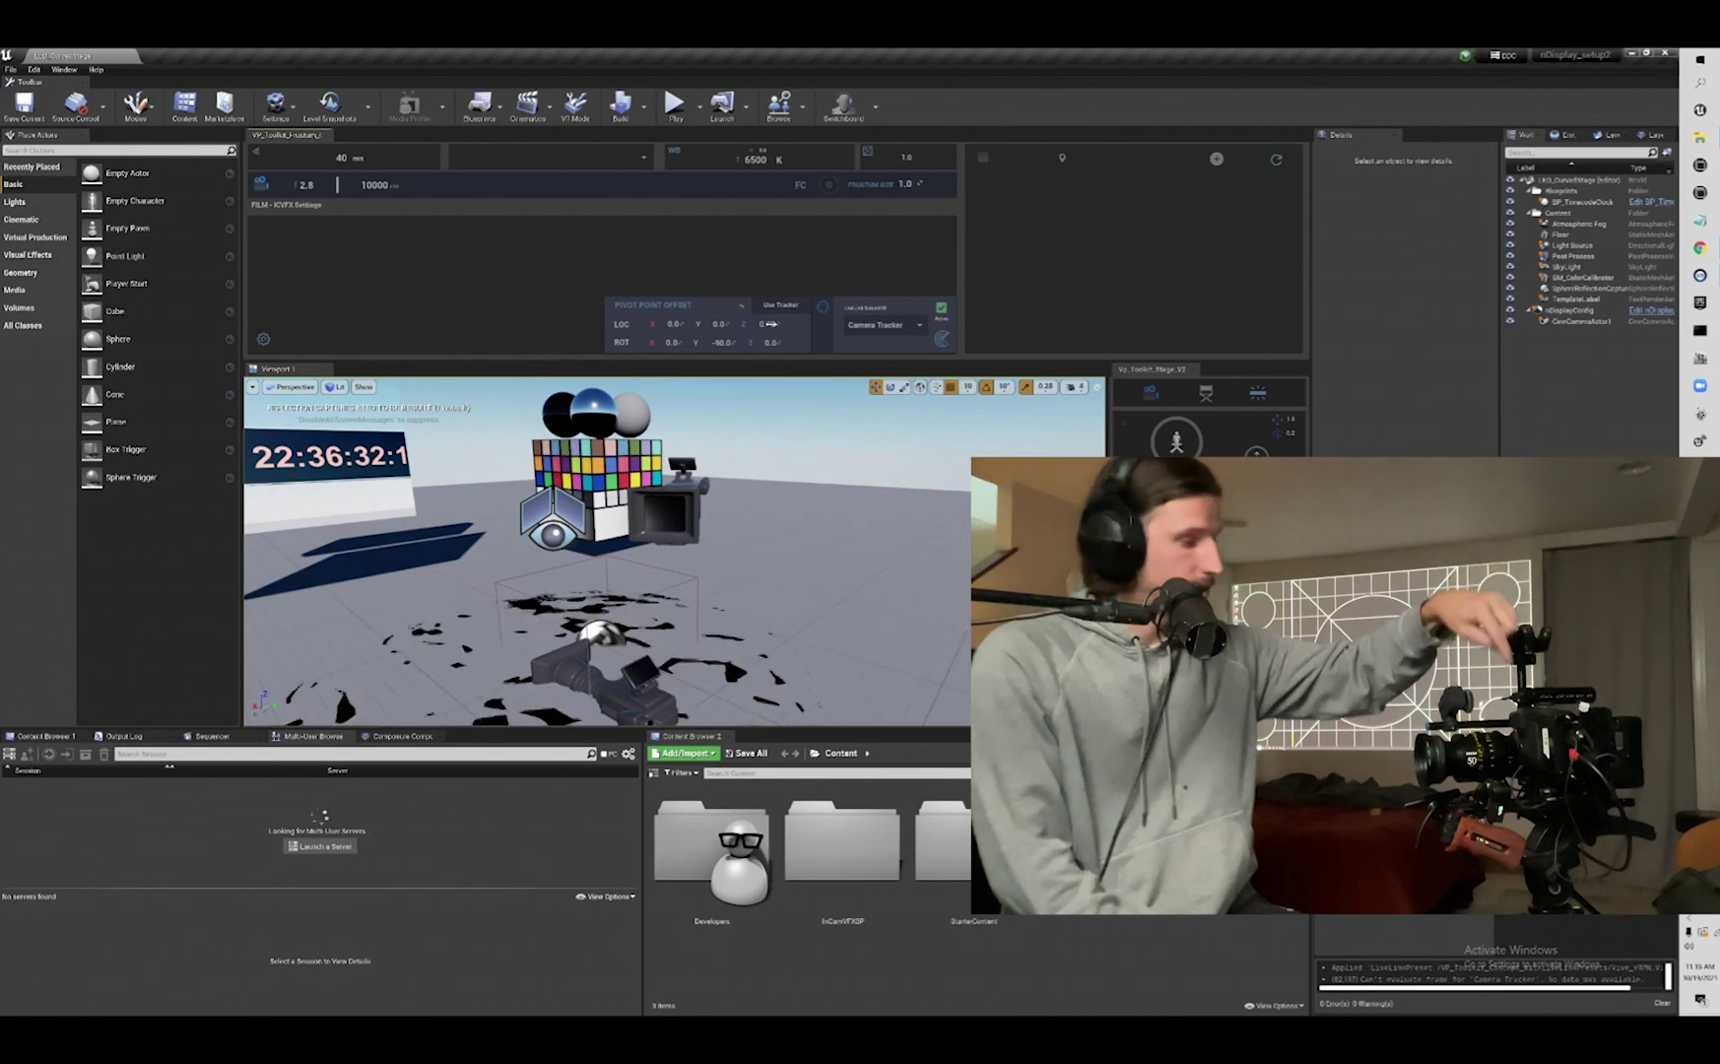
- Tweak the pivot offset height, shift X to about -15.97, then reset the offset to zero
{"action": "left_click_drag", "start_coordinate": [770, 324], "coordinate": [787, 333]}
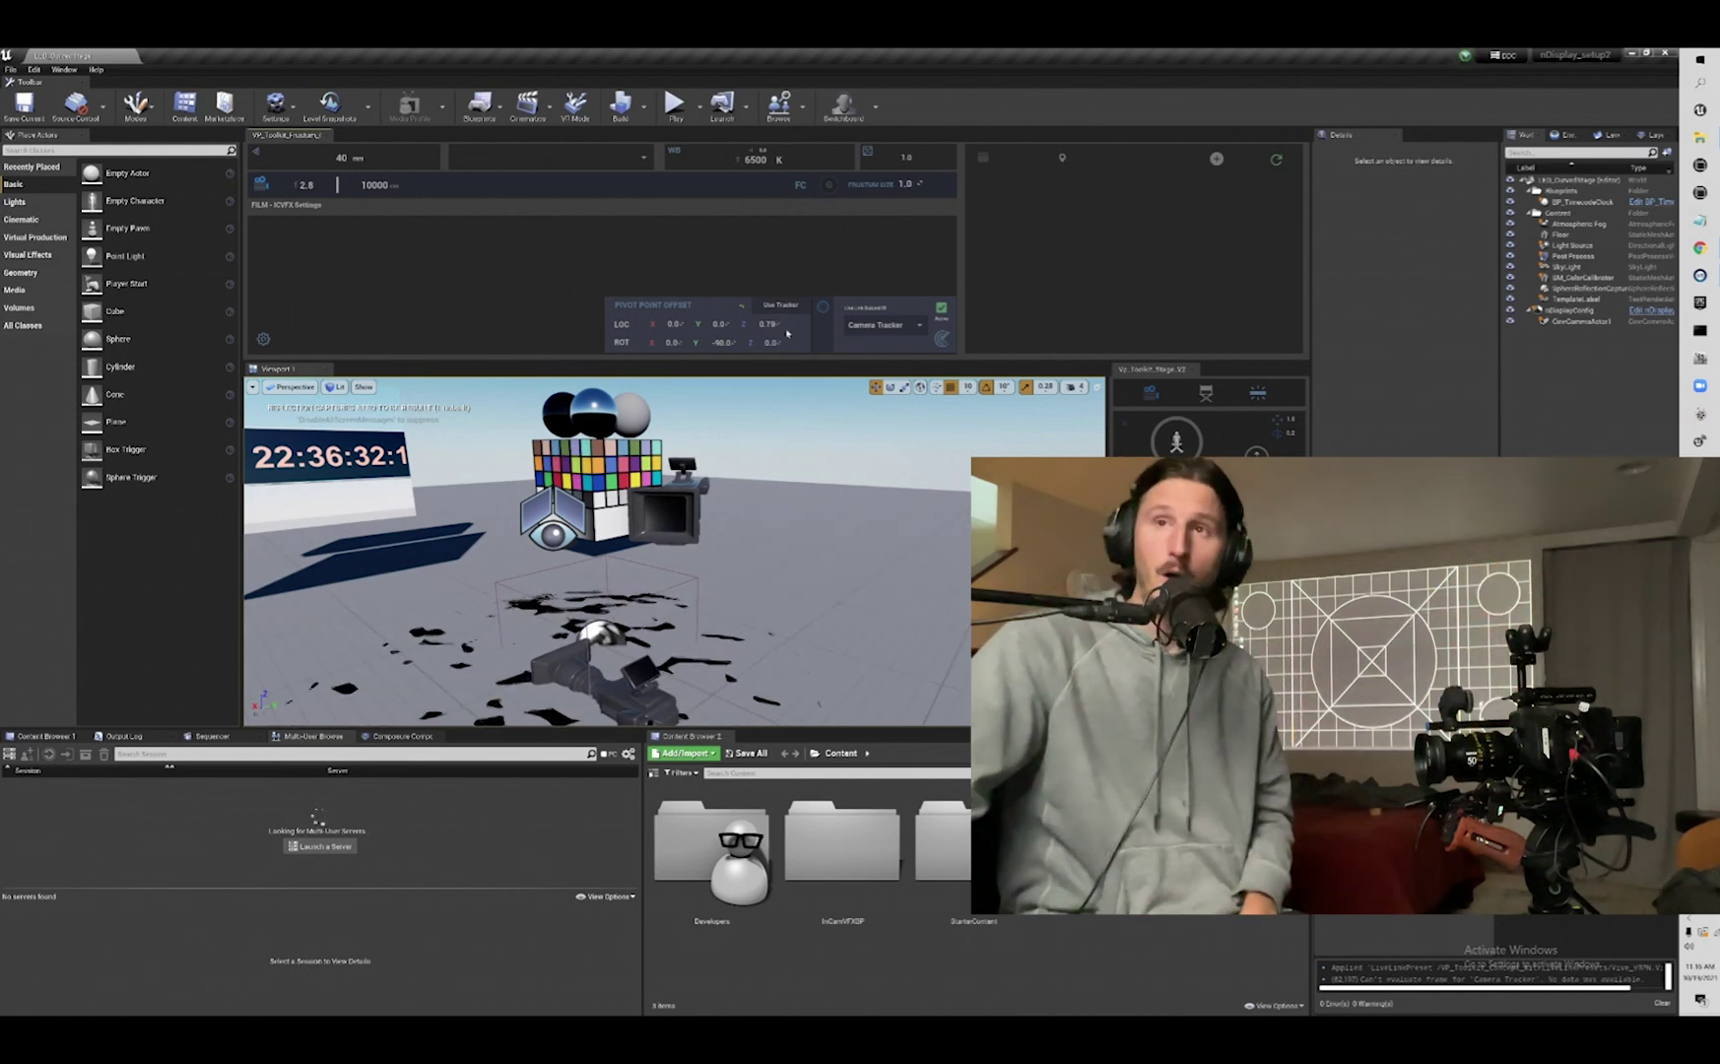
{"action": "left_click_drag", "start_coordinate": [769, 323], "coordinate": [770, 323]}
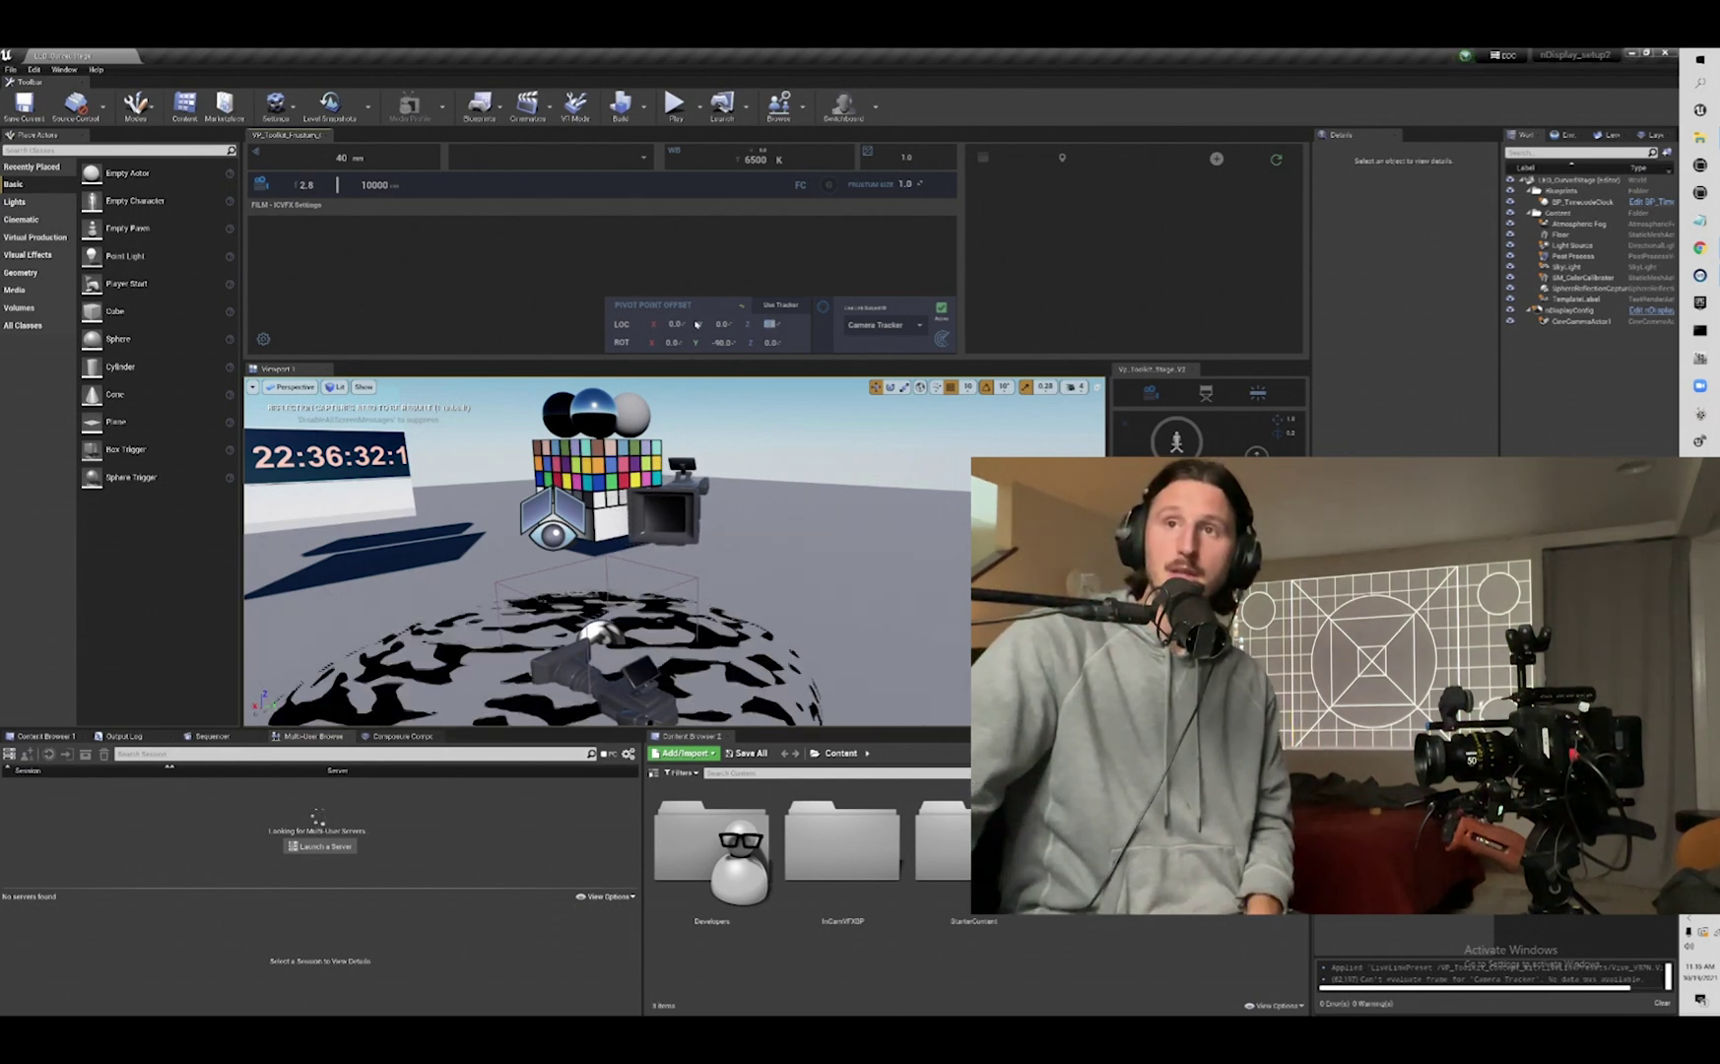
{"action": "left_click_drag", "start_coordinate": [676, 323], "coordinate": [650, 323]}
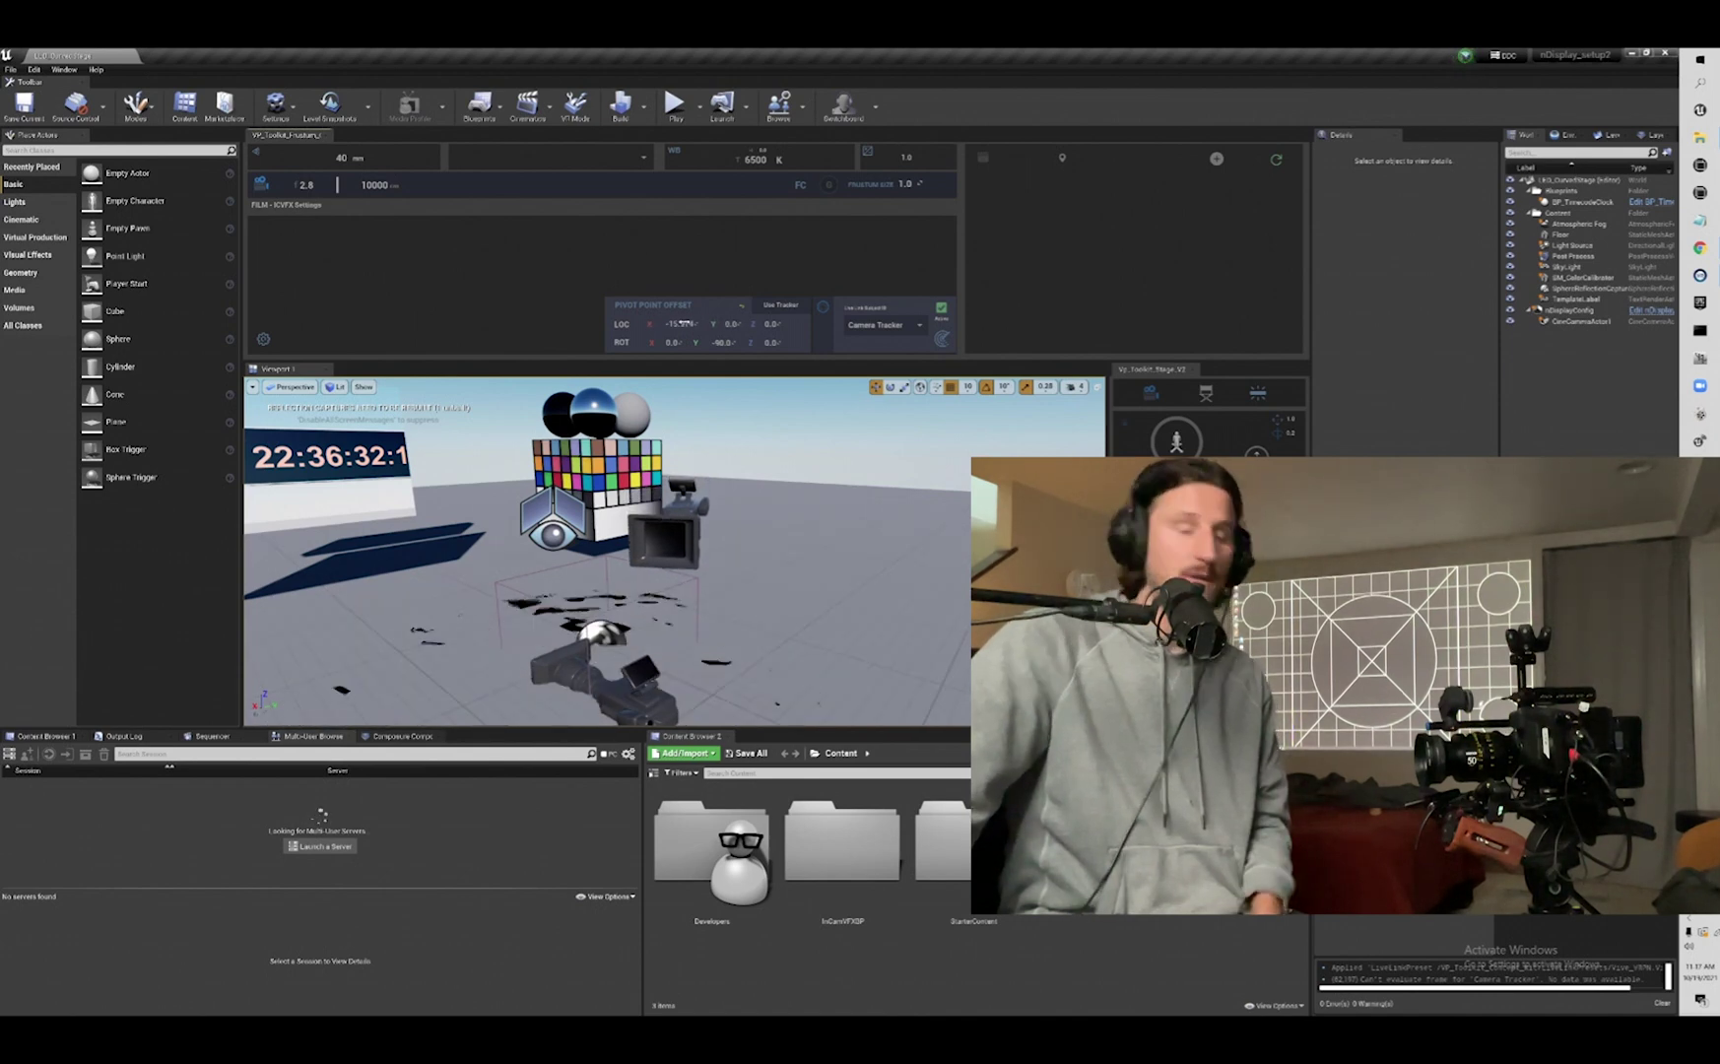
{"action": "left_click_drag", "start_coordinate": [679, 323], "coordinate": [676, 323]}
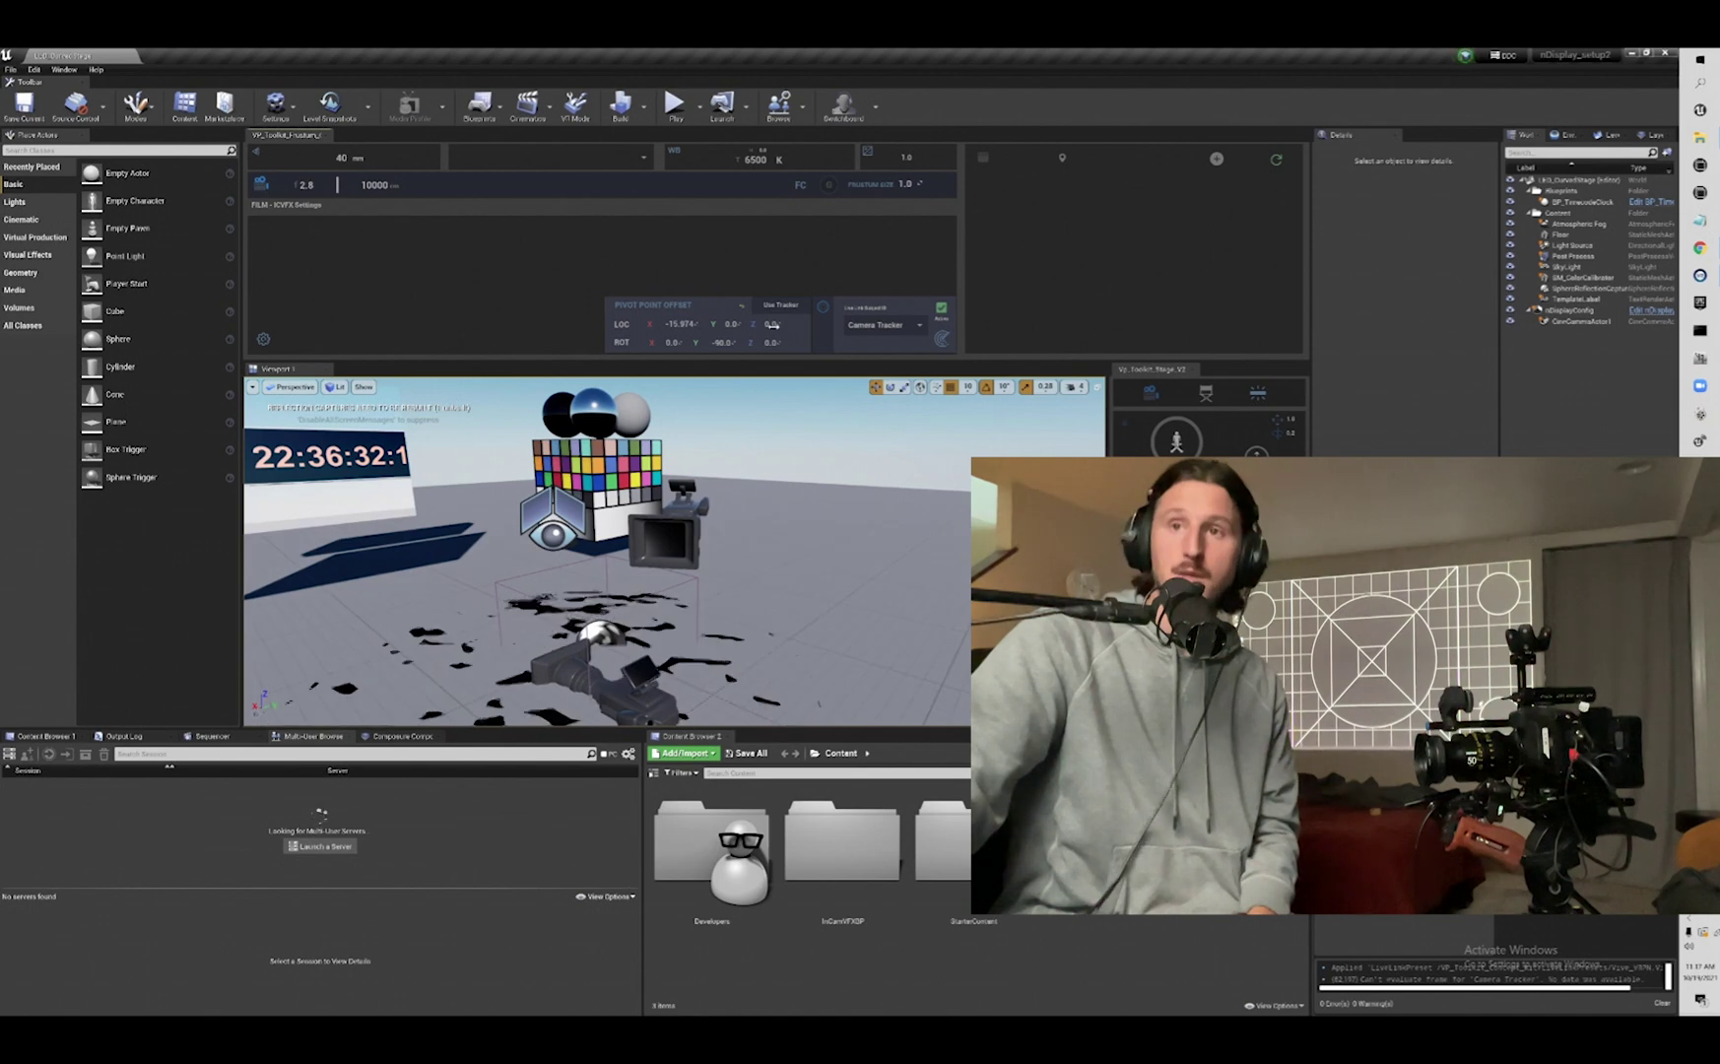
{"action": "left_click_drag", "start_coordinate": [771, 325], "coordinate": [827, 336]}
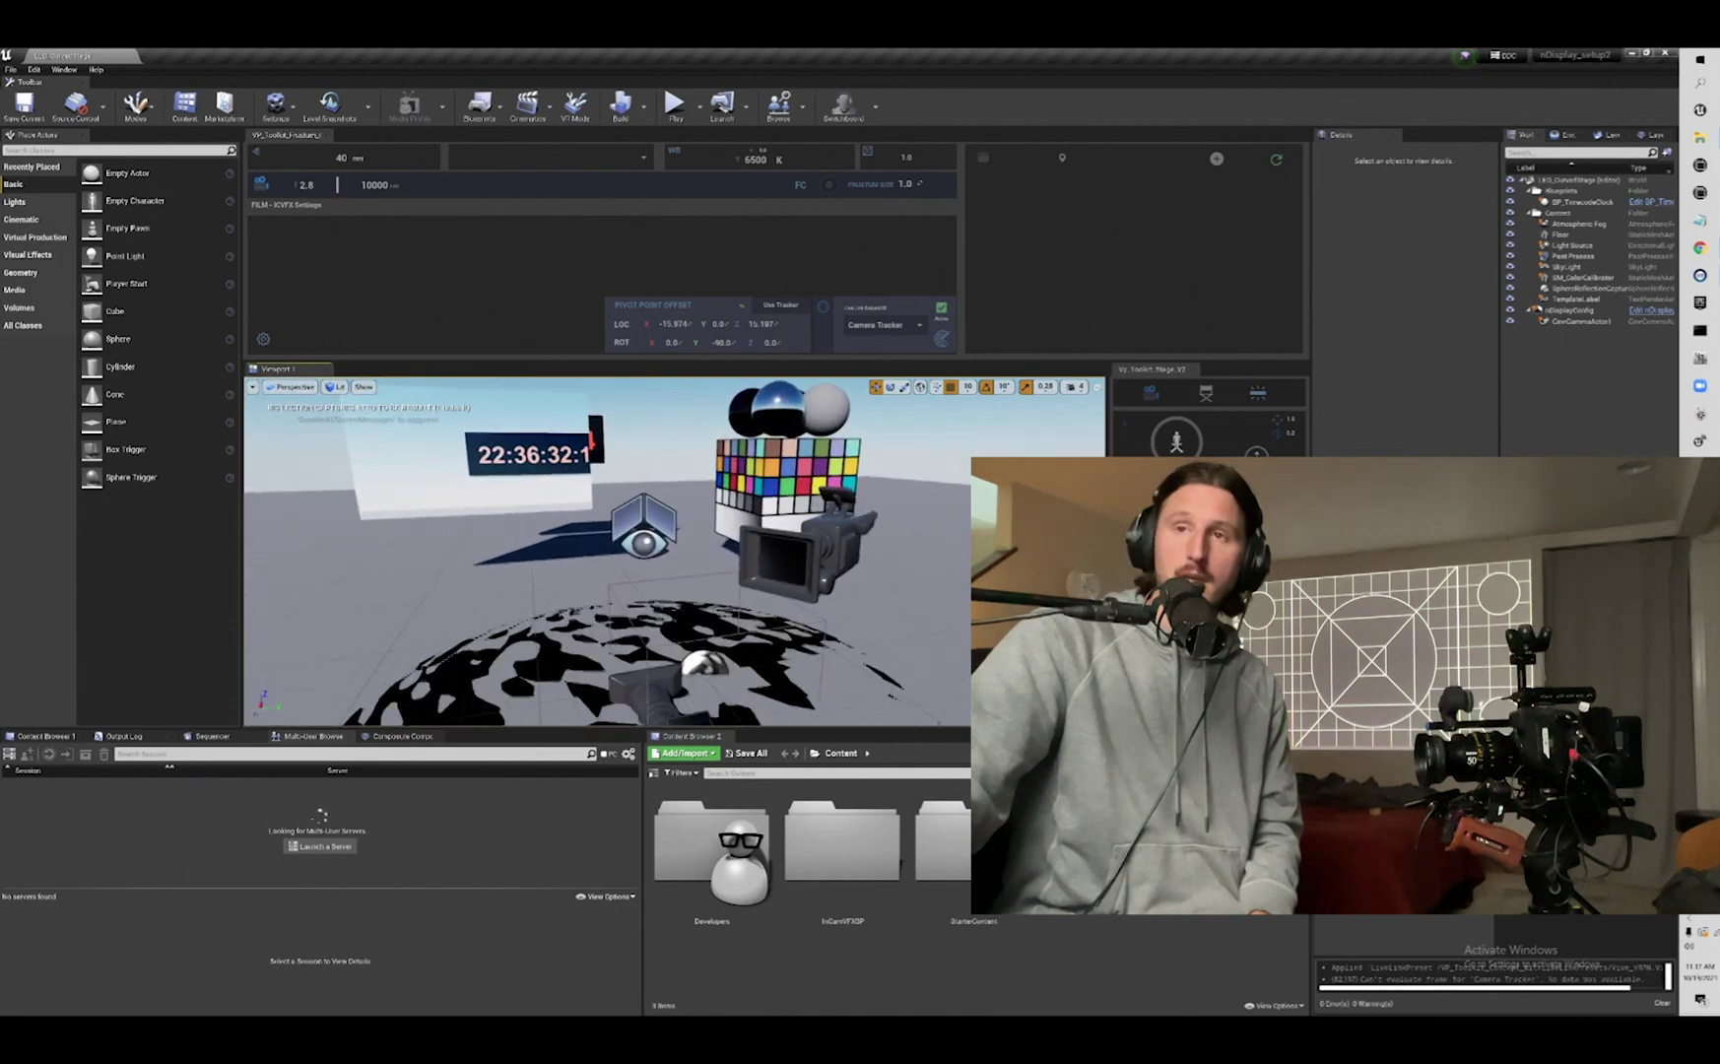
{"action": "left_click", "coordinate": [741, 304]}
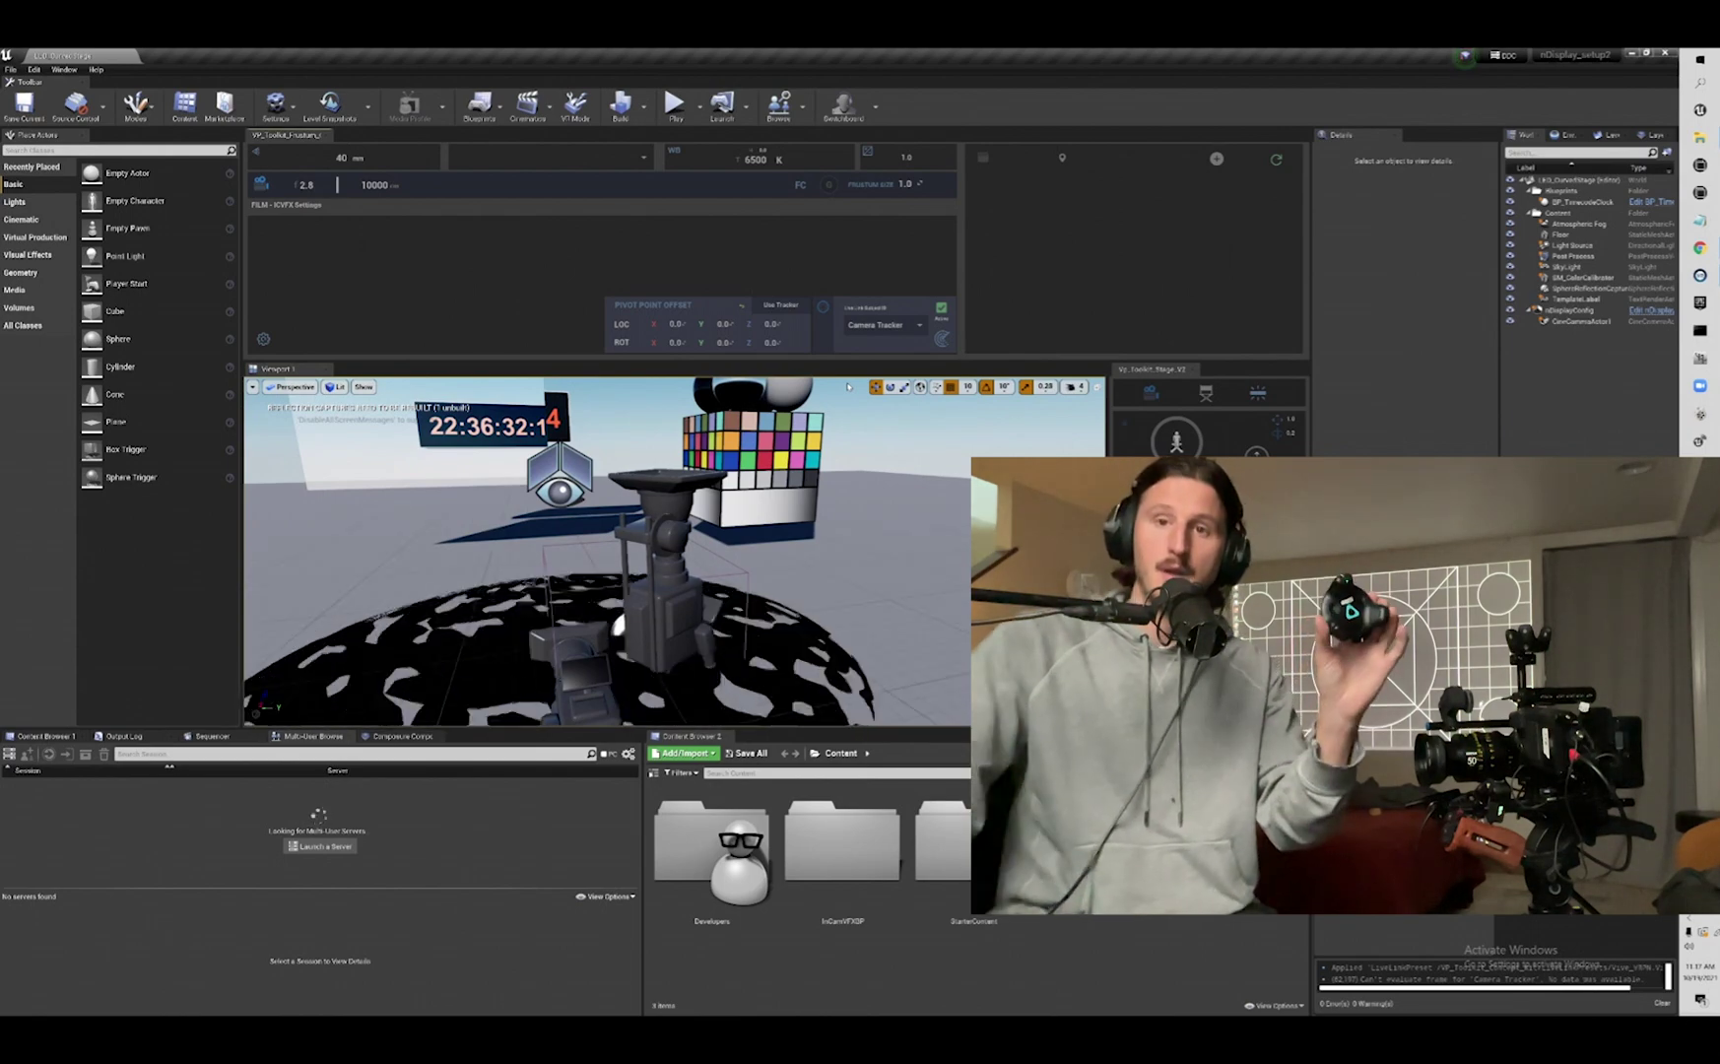
- Activate the tracker and pick Calibration Tracker as the LiveLink ID, then select CineCameraActor1
{"action": "left_click", "coordinate": [768, 305]}
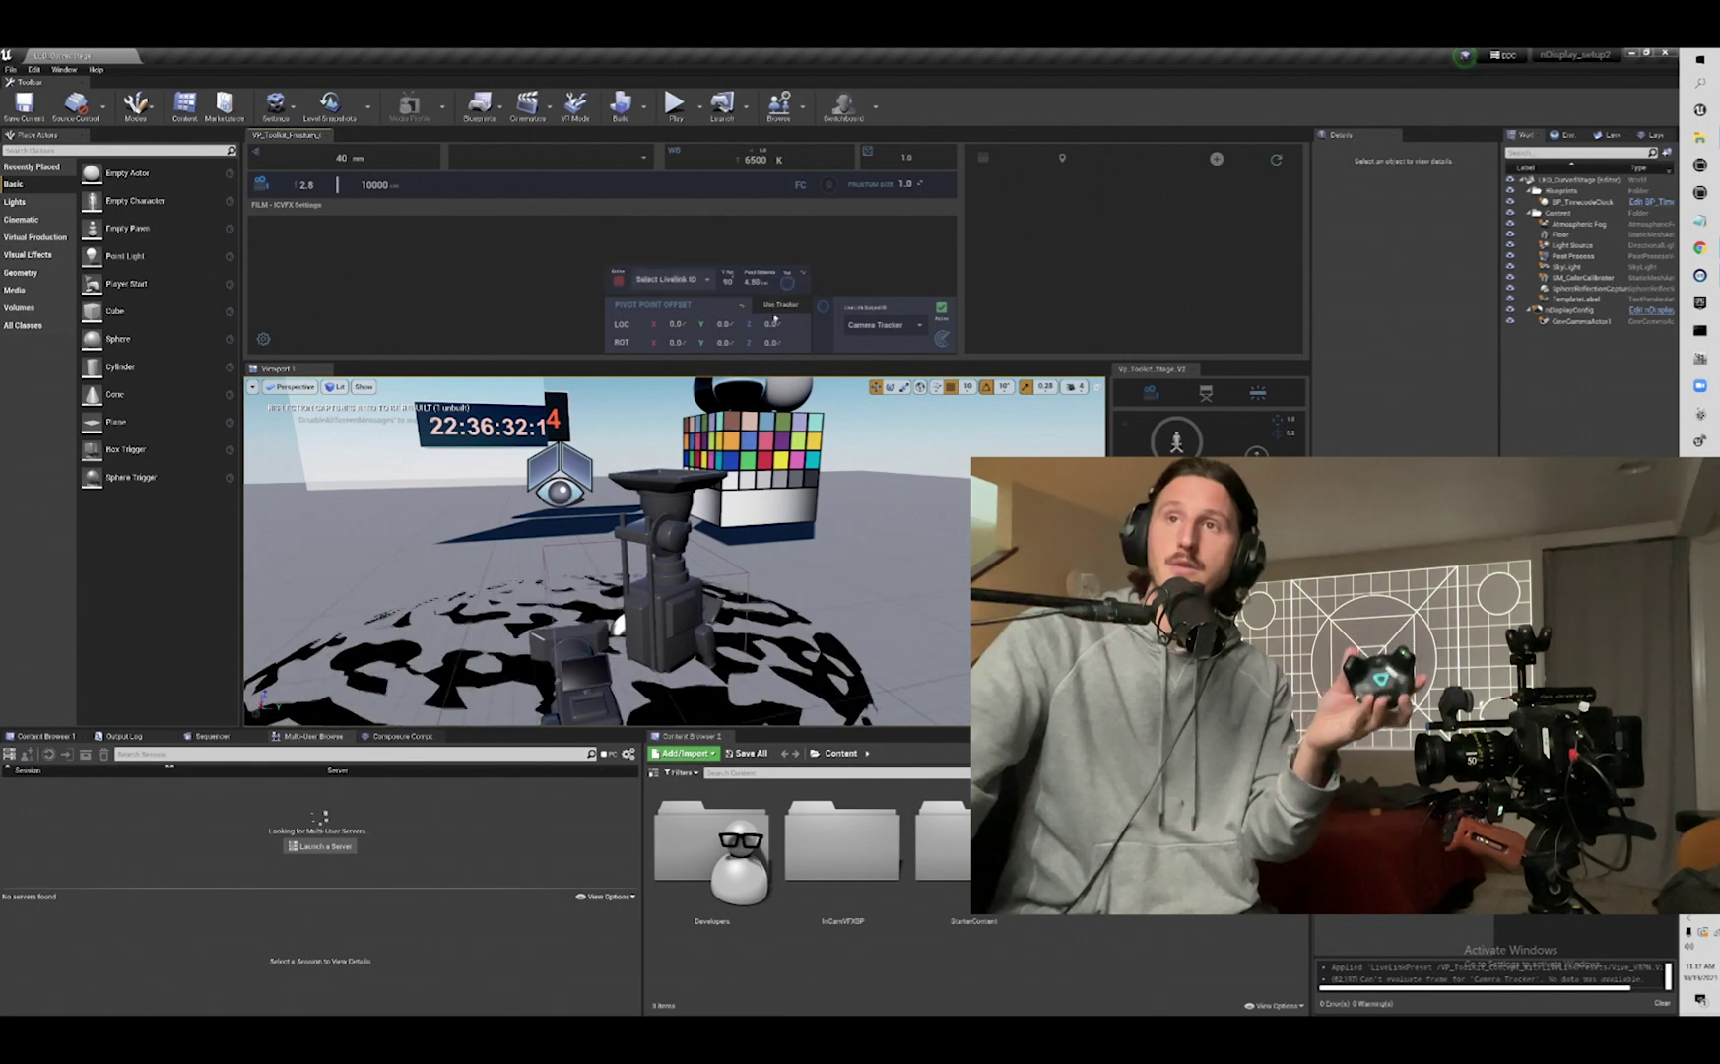
{"action": "left_click", "coordinate": [618, 281]}
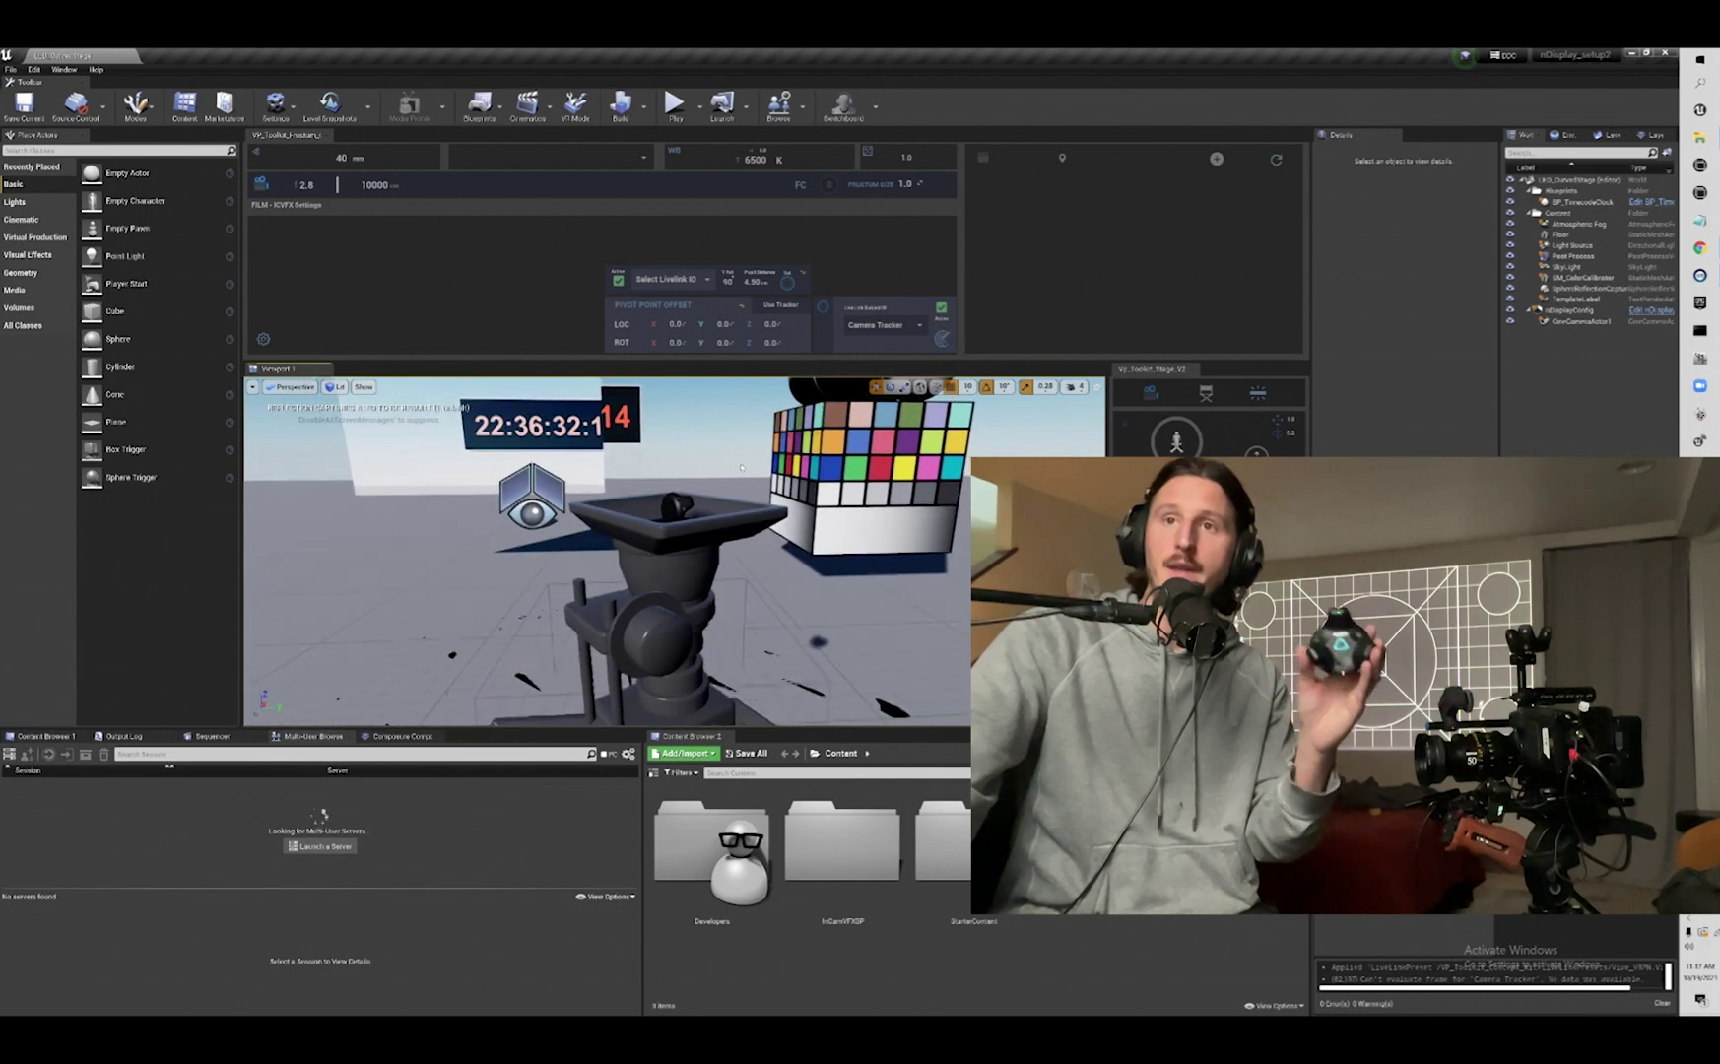
{"action": "left_click", "coordinate": [703, 285]}
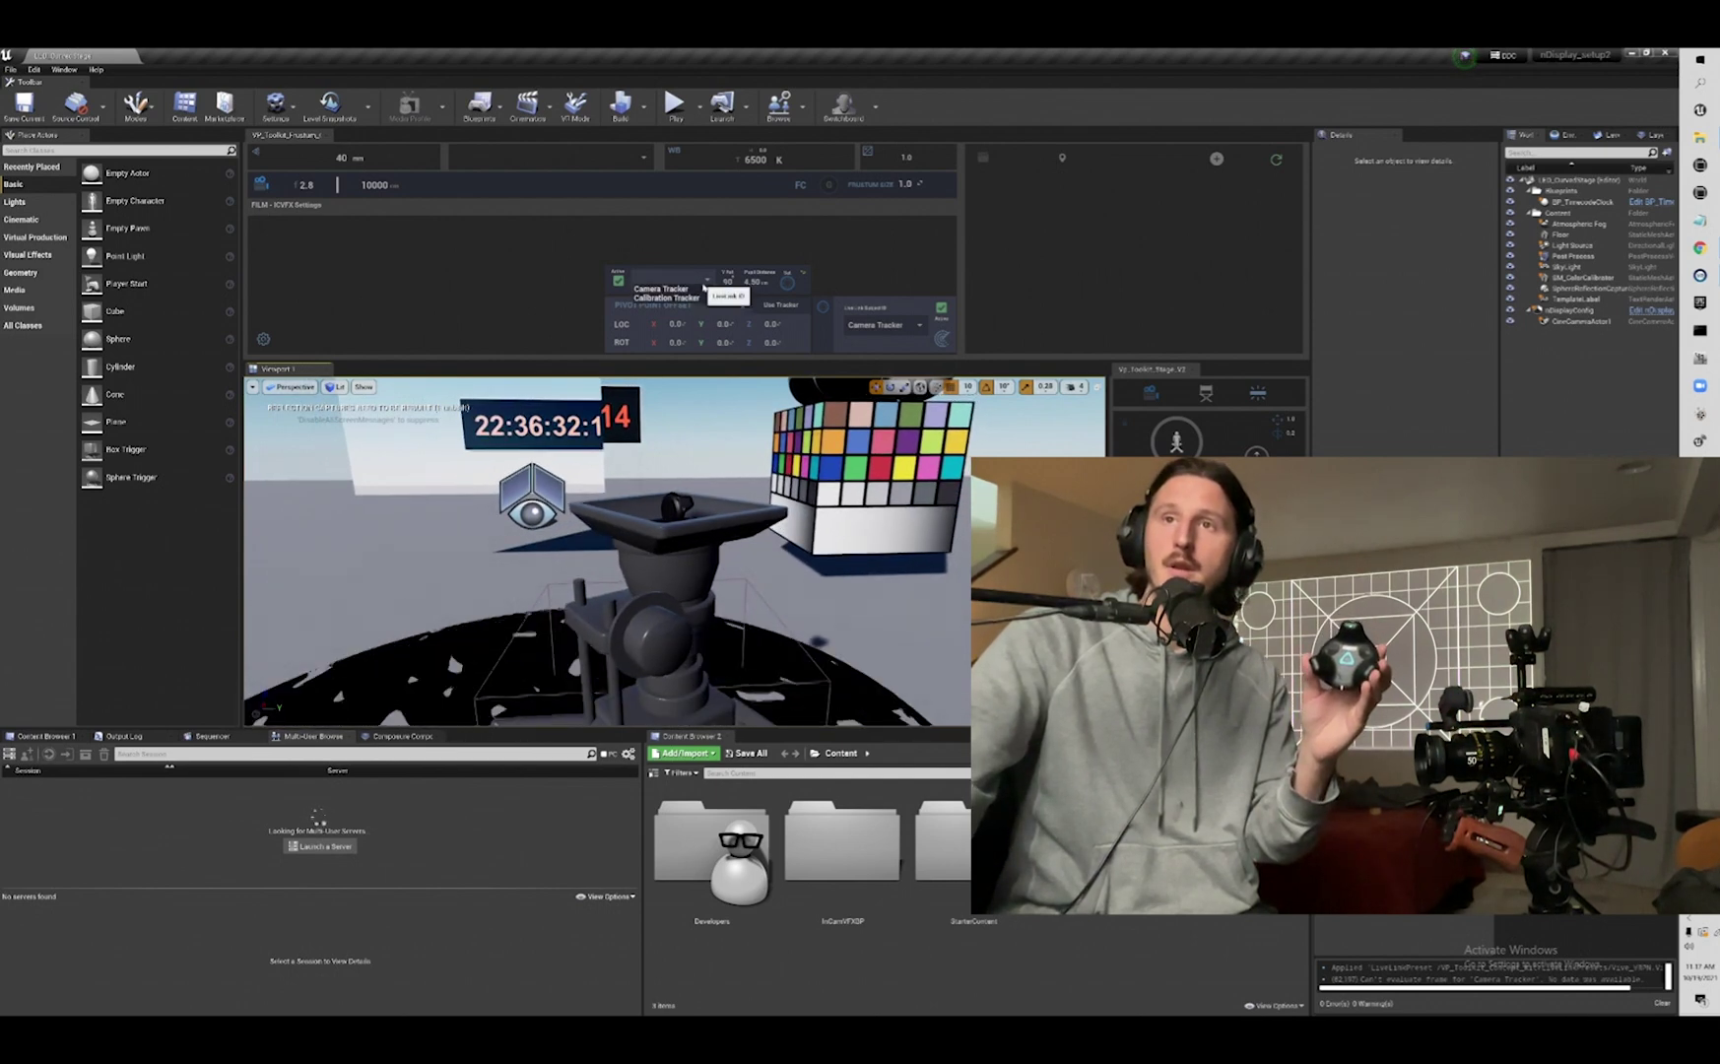
{"action": "left_click", "coordinate": [680, 298]}
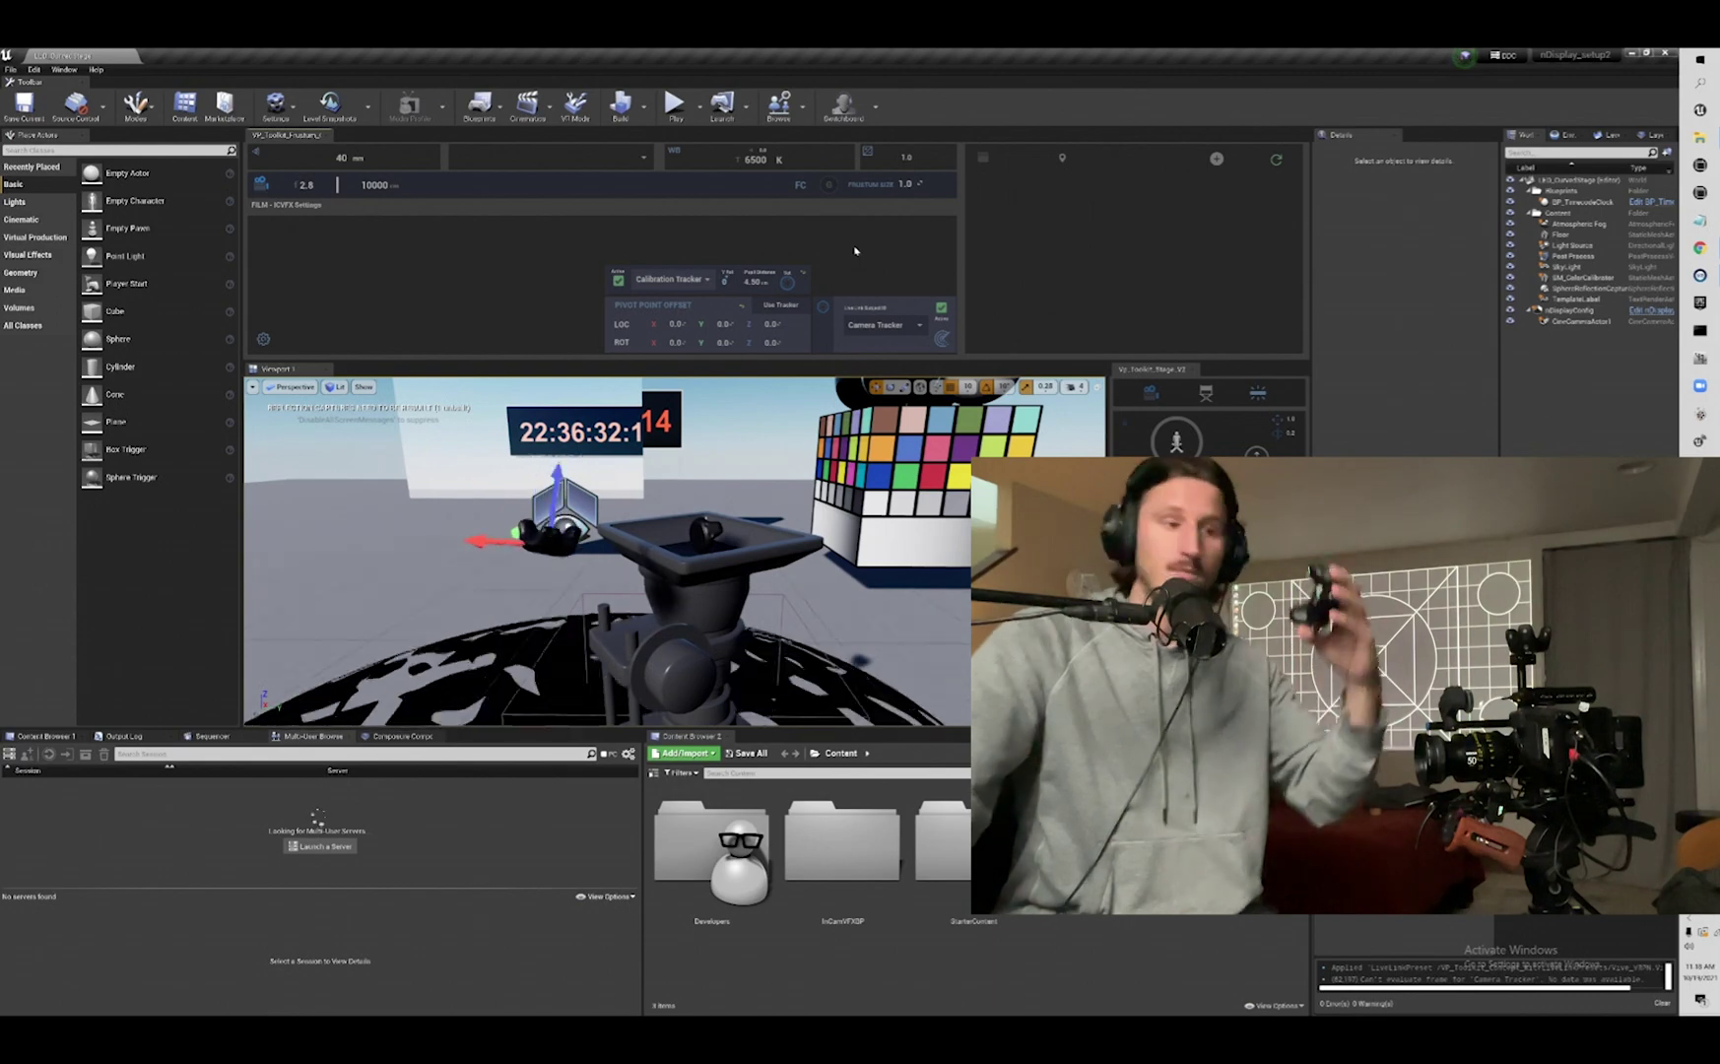
{"action": "left_click", "coordinate": [1576, 321]}
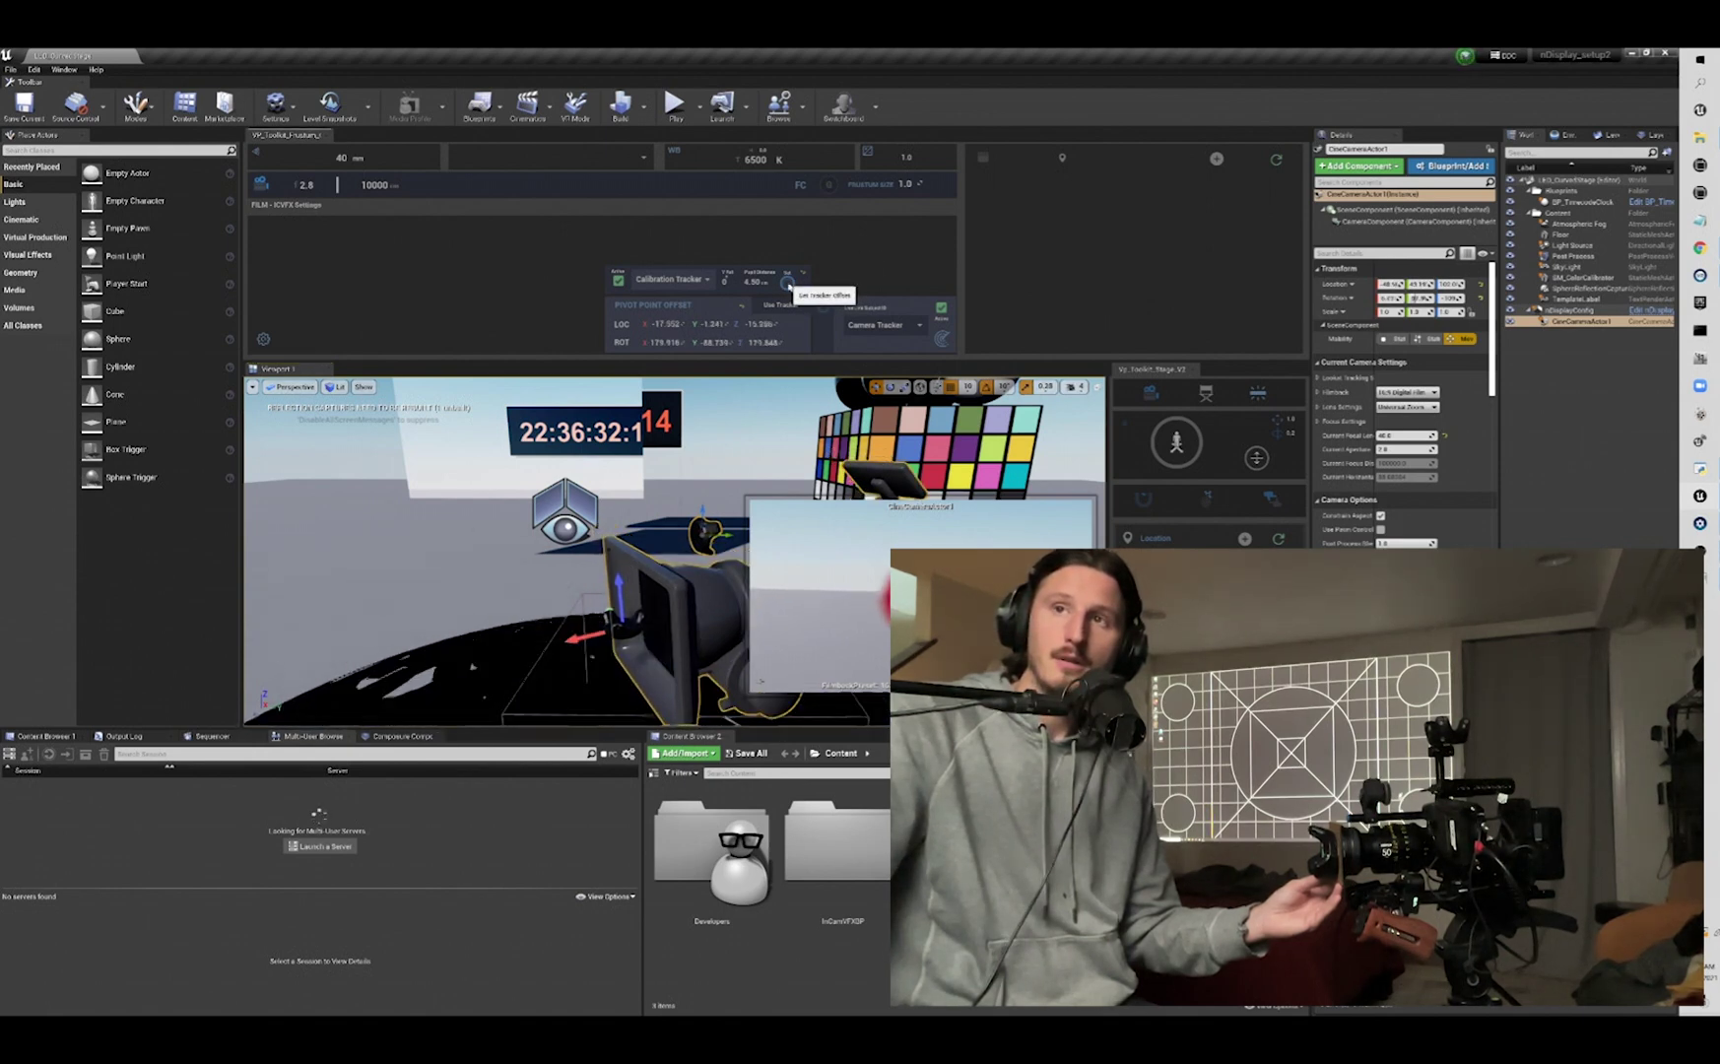
- Apply Set Tracker Offset to fill CineCameraActor1's pivot offset from the Calibration Tracker
{"action": "left_click", "coordinate": [785, 284]}
- Clear the pivot offset and recapture it, giving roughly -17.63, -1.58, 16.93
{"action": "left_click", "coordinate": [745, 307]}
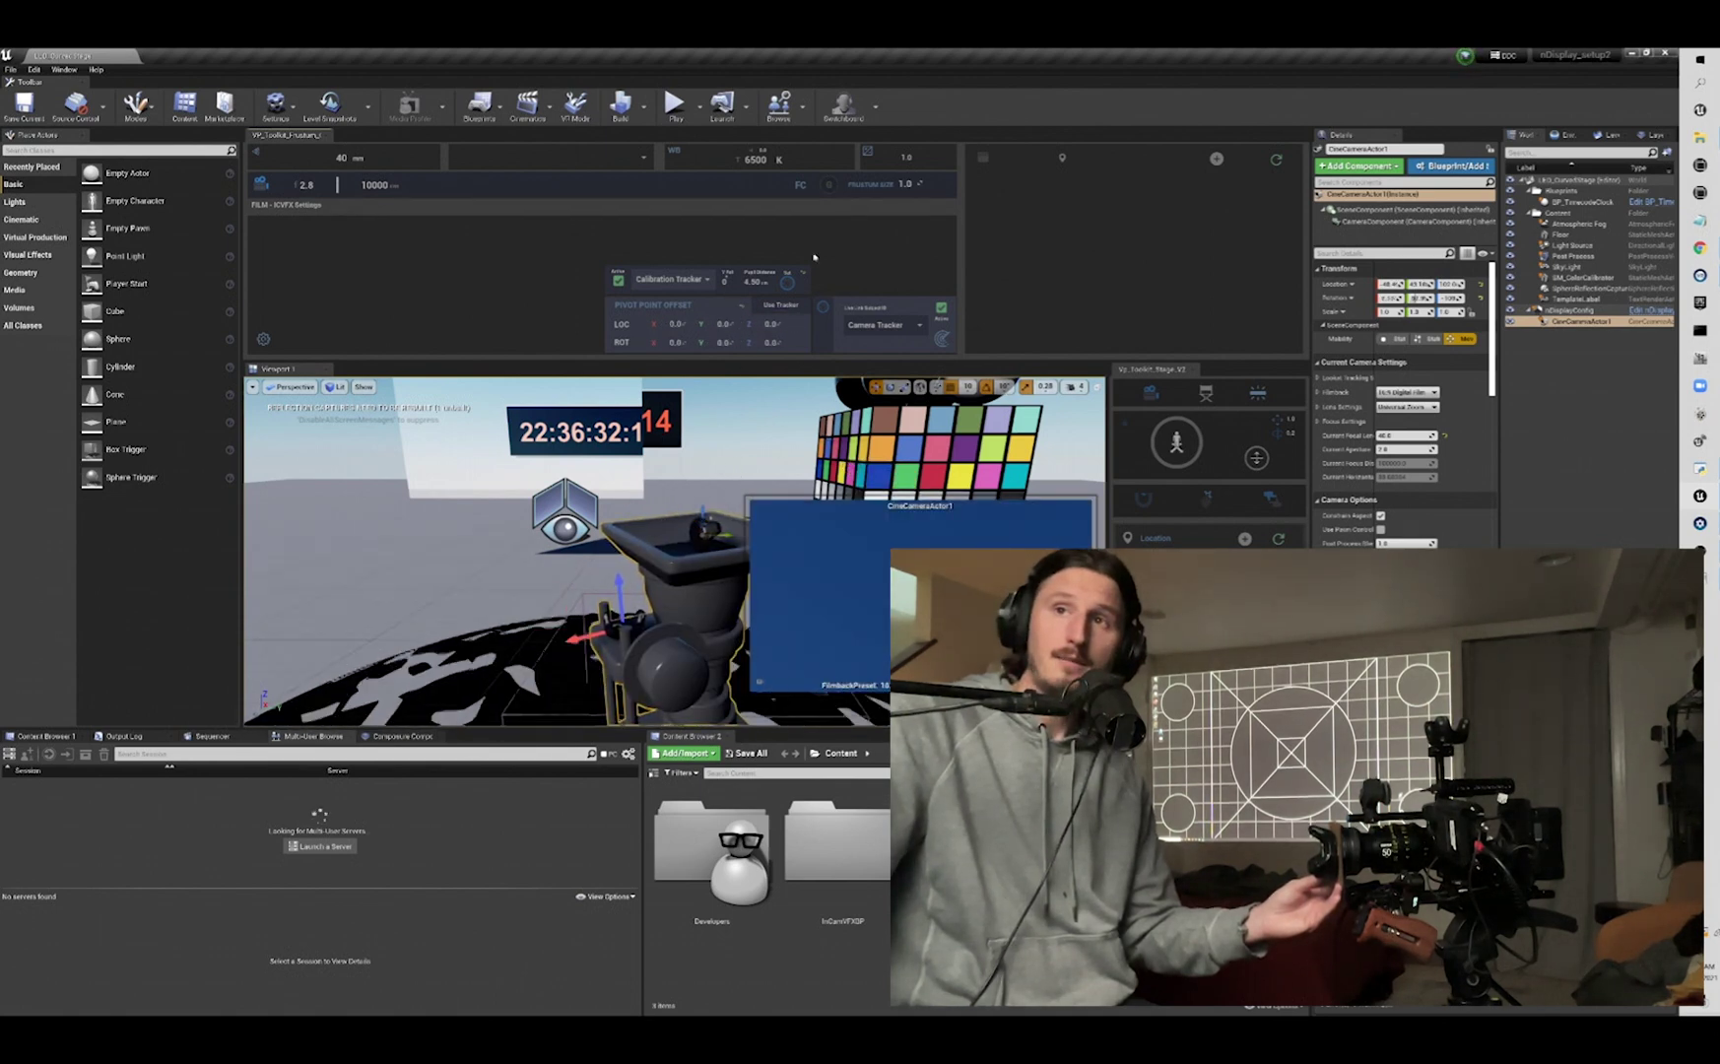
{"action": "left_click", "coordinate": [788, 284]}
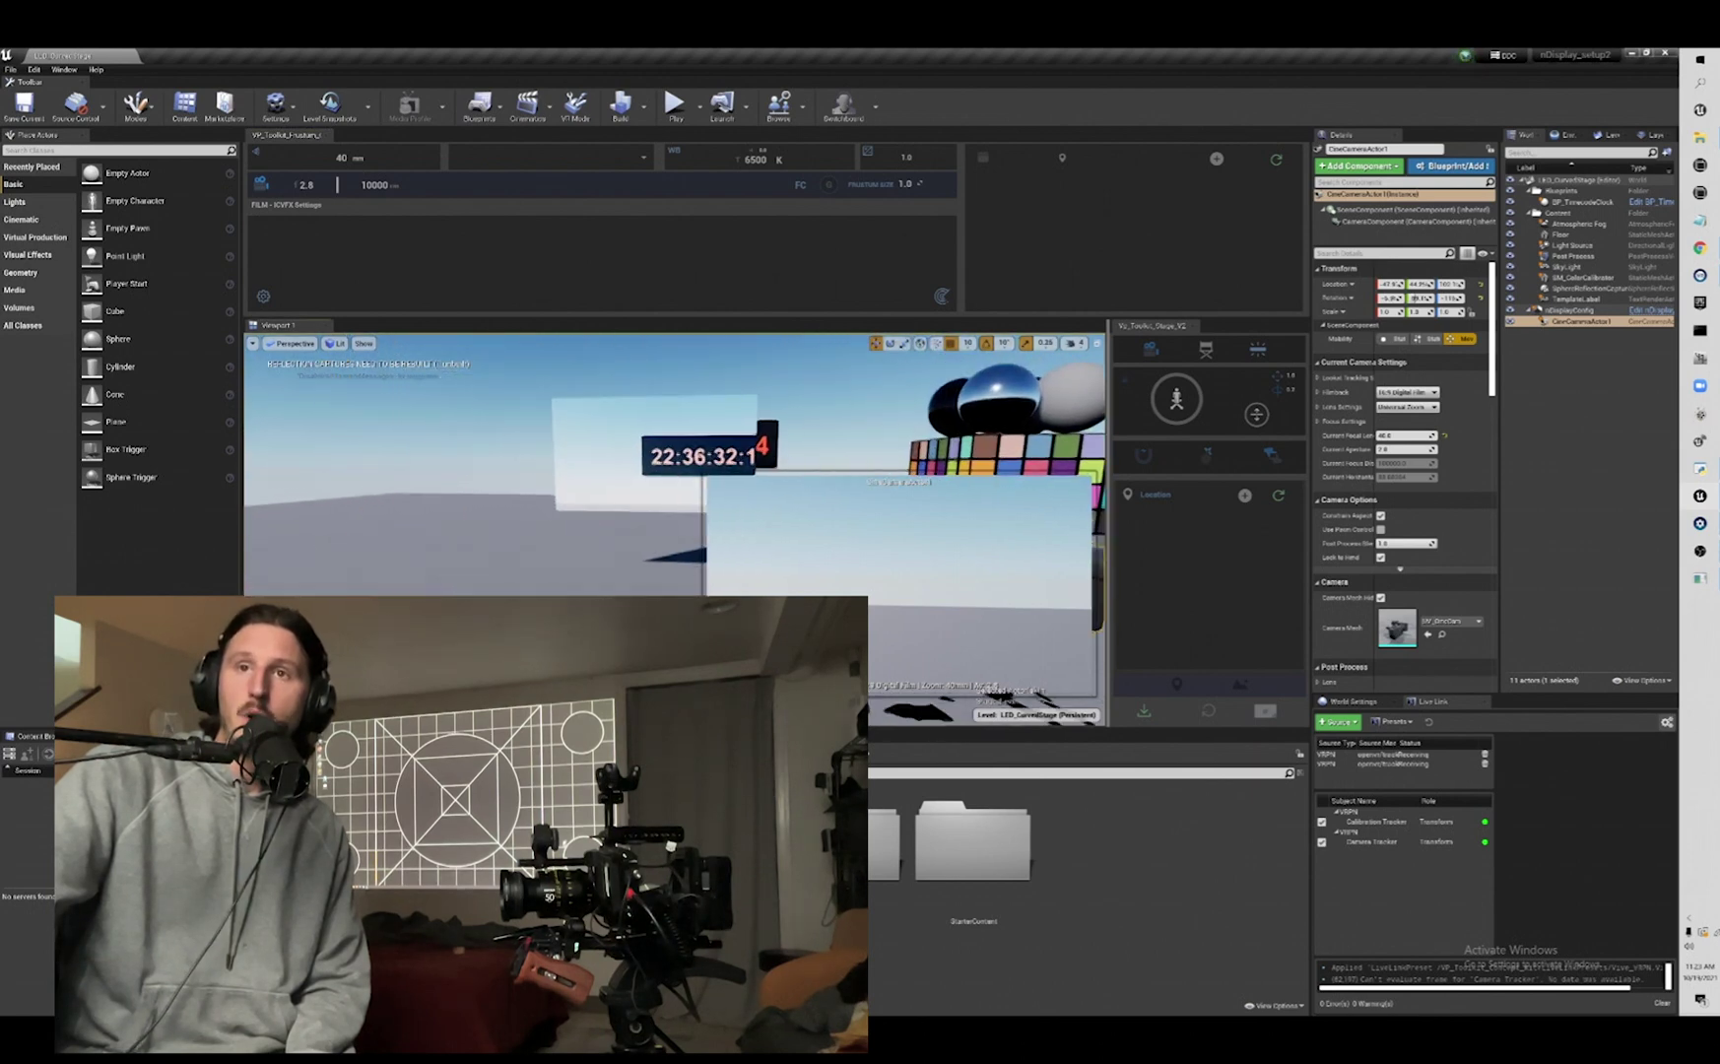
- Select nDisplayConfig and choose nDisplayConfig_2.Projector_2 as the VP Toolkit screen mesh
{"action": "left_click", "coordinate": [1569, 309]}
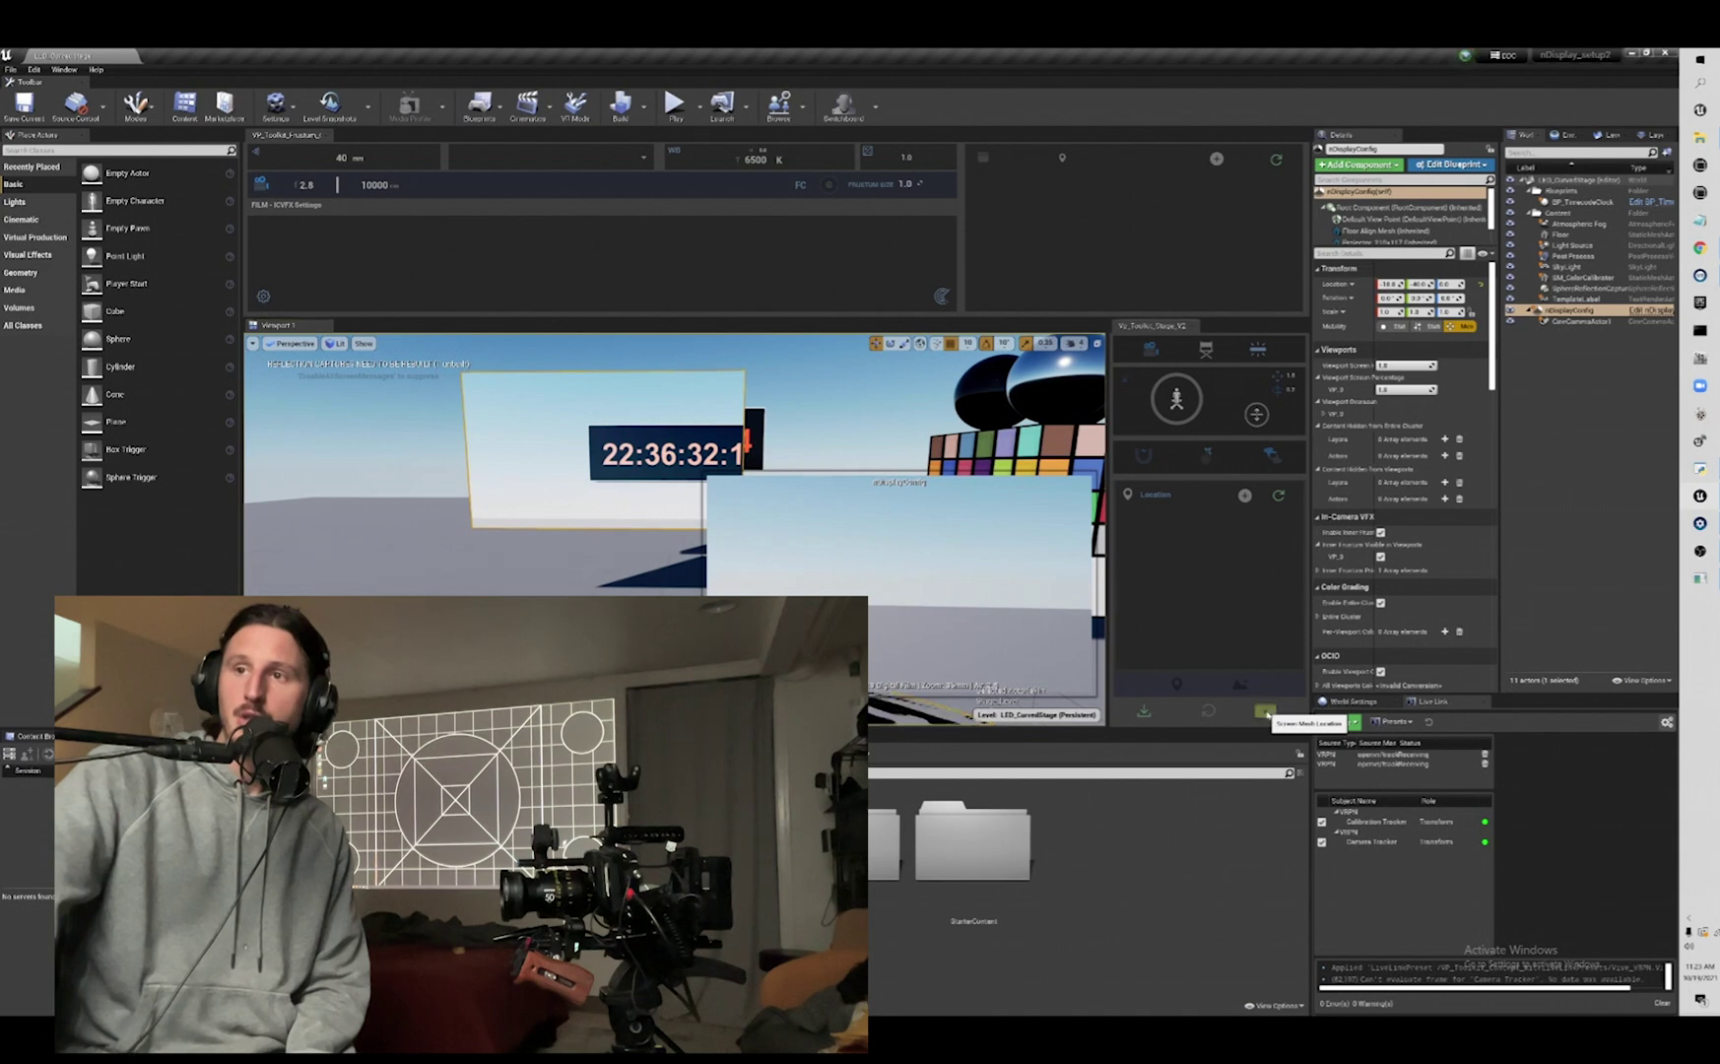
{"action": "left_click", "coordinate": [1266, 712]}
{"action": "left_click", "coordinate": [1178, 534]}
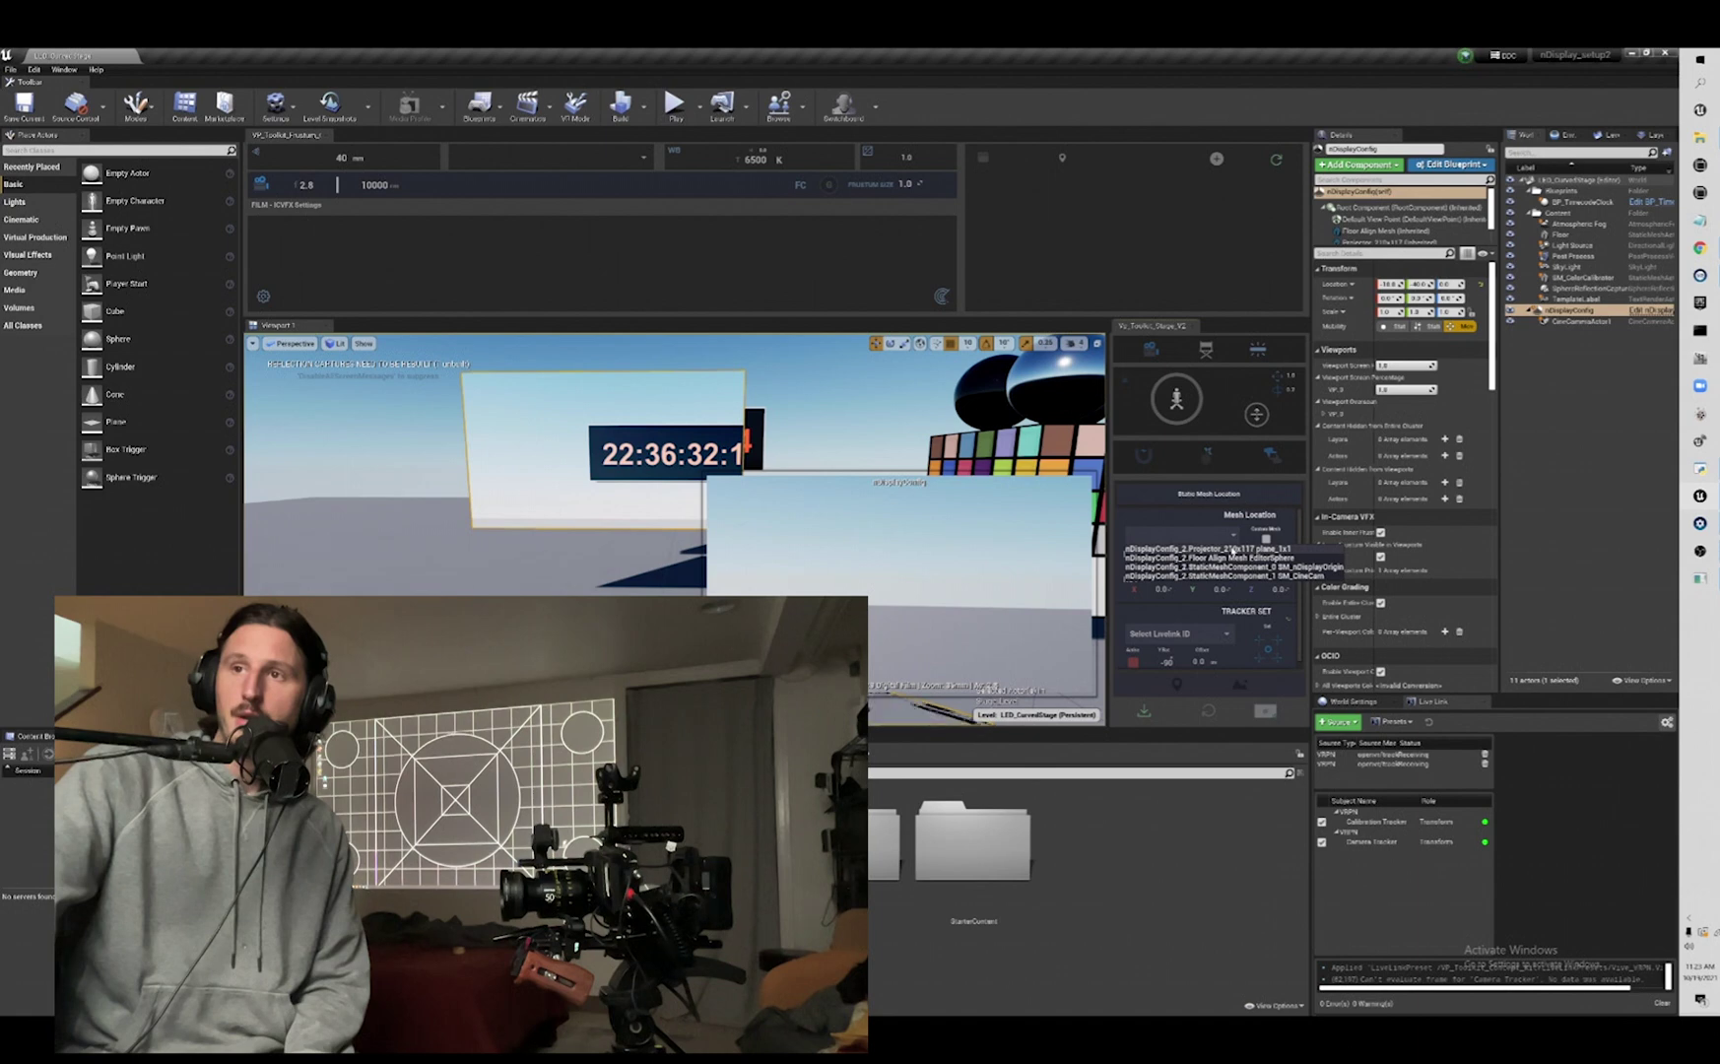
{"action": "left_click", "coordinate": [1234, 548]}
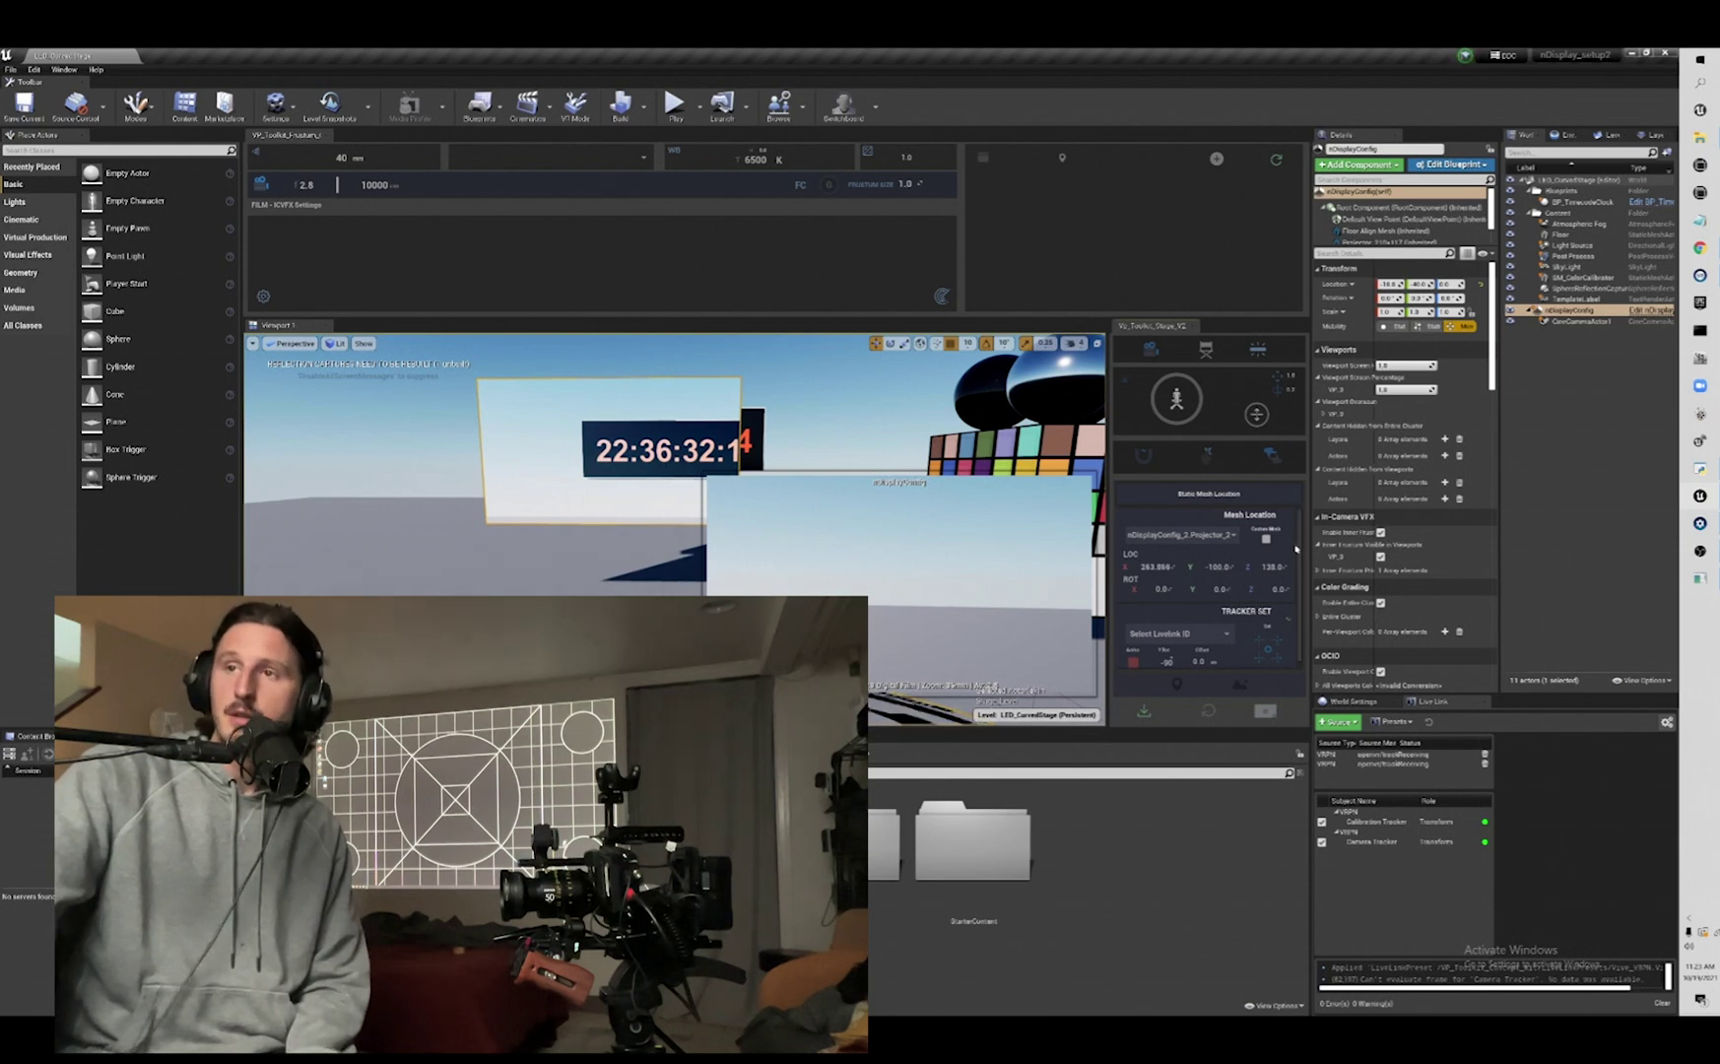
{"action": "scroll", "coordinate": [1298, 592], "scroll_direction": "down", "scroll_amount": 1}
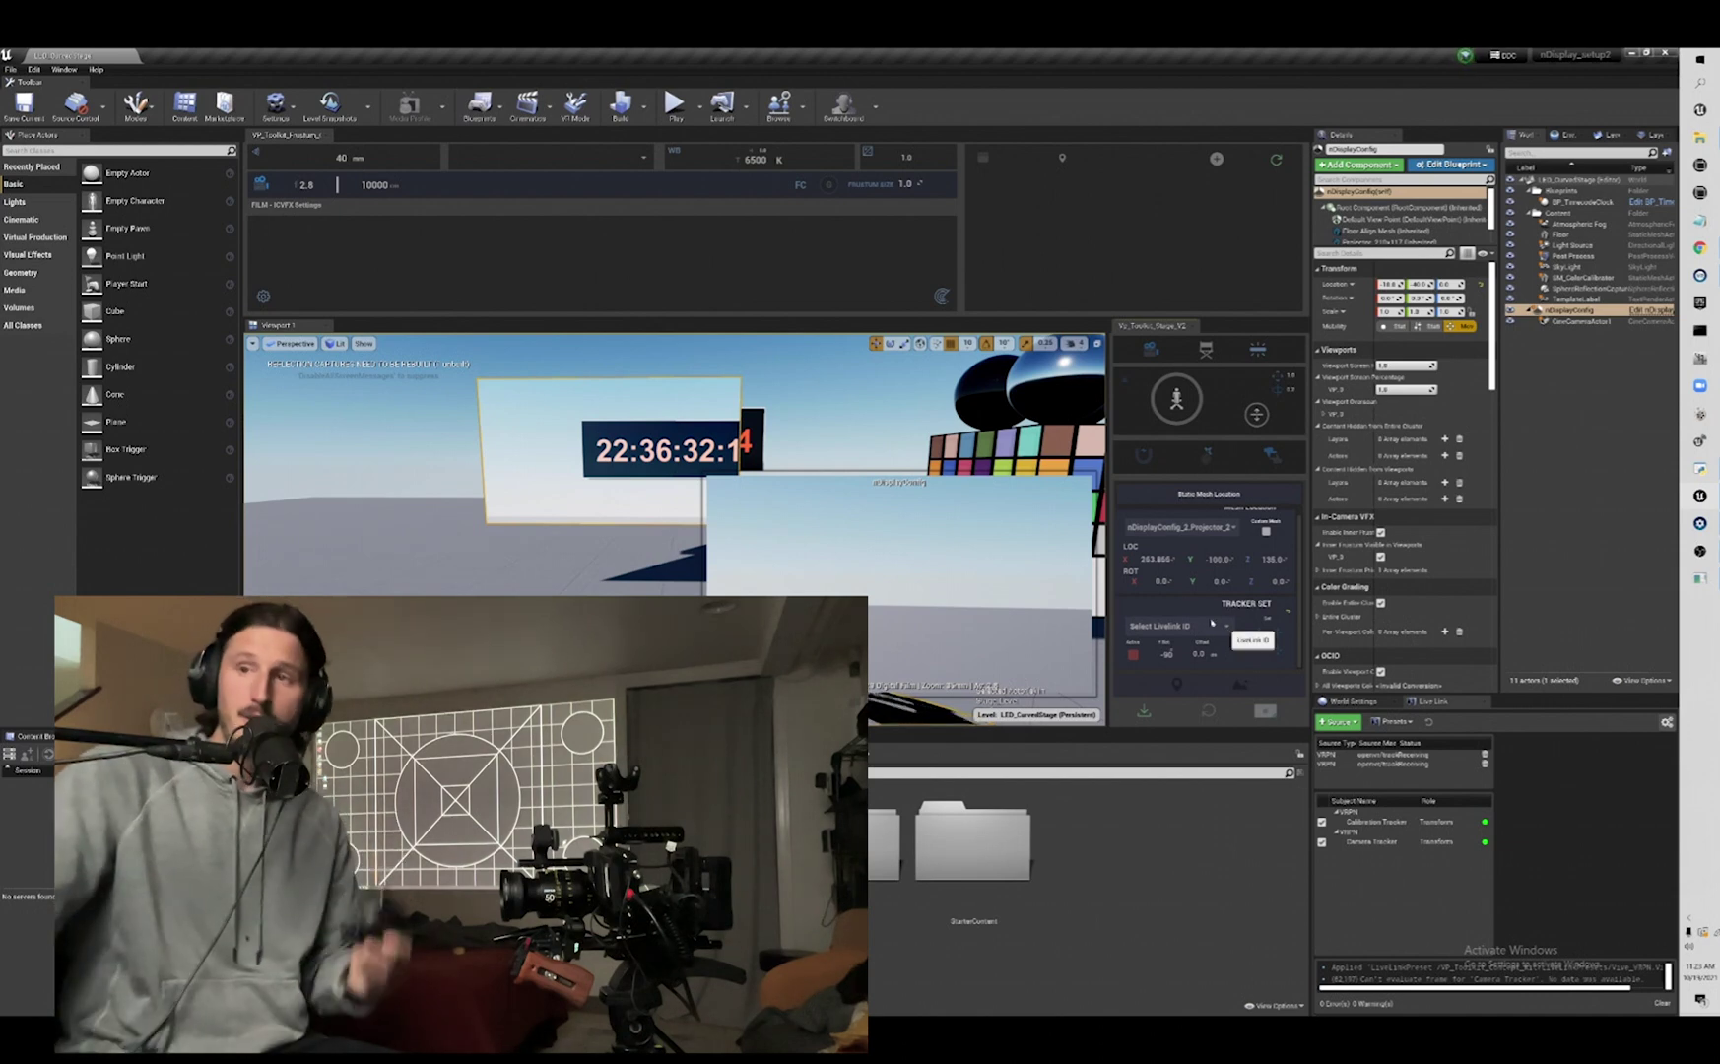
- Assign Calibration Tracker to the screen mesh, enter an offset of 100, and apply the tracker offset
{"action": "left_click", "coordinate": [1211, 625]}
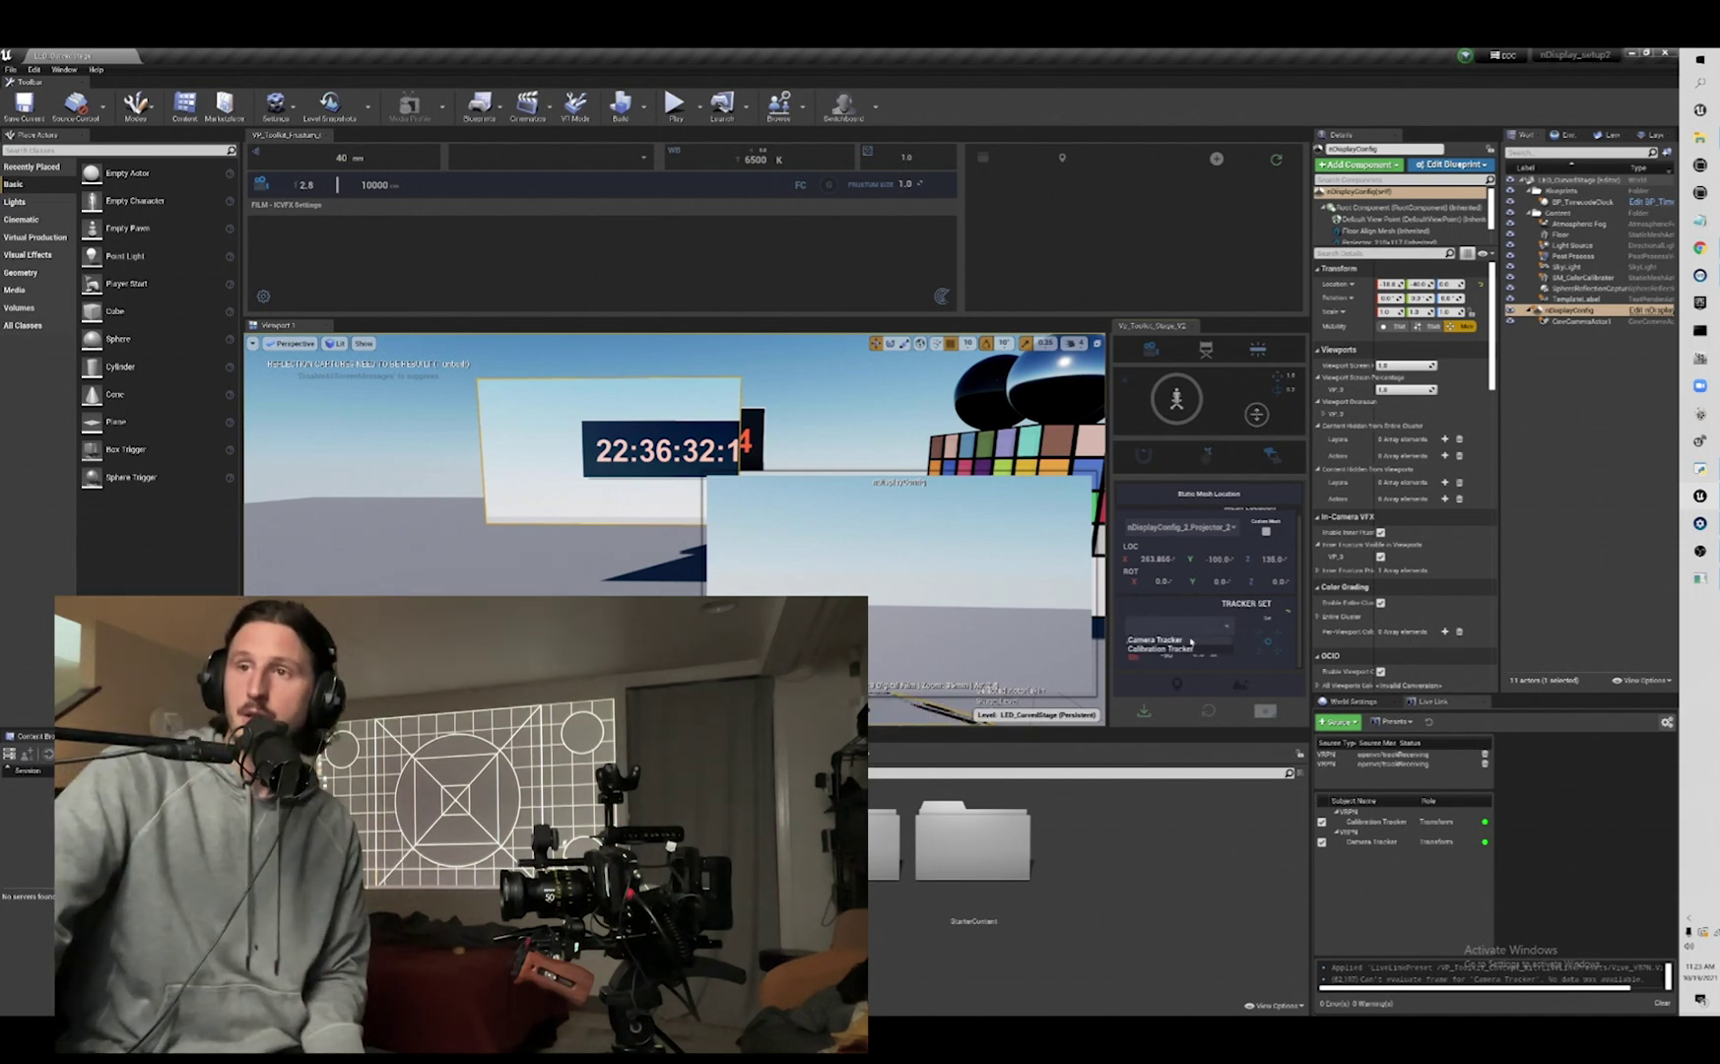
{"action": "left_click", "coordinate": [1173, 650]}
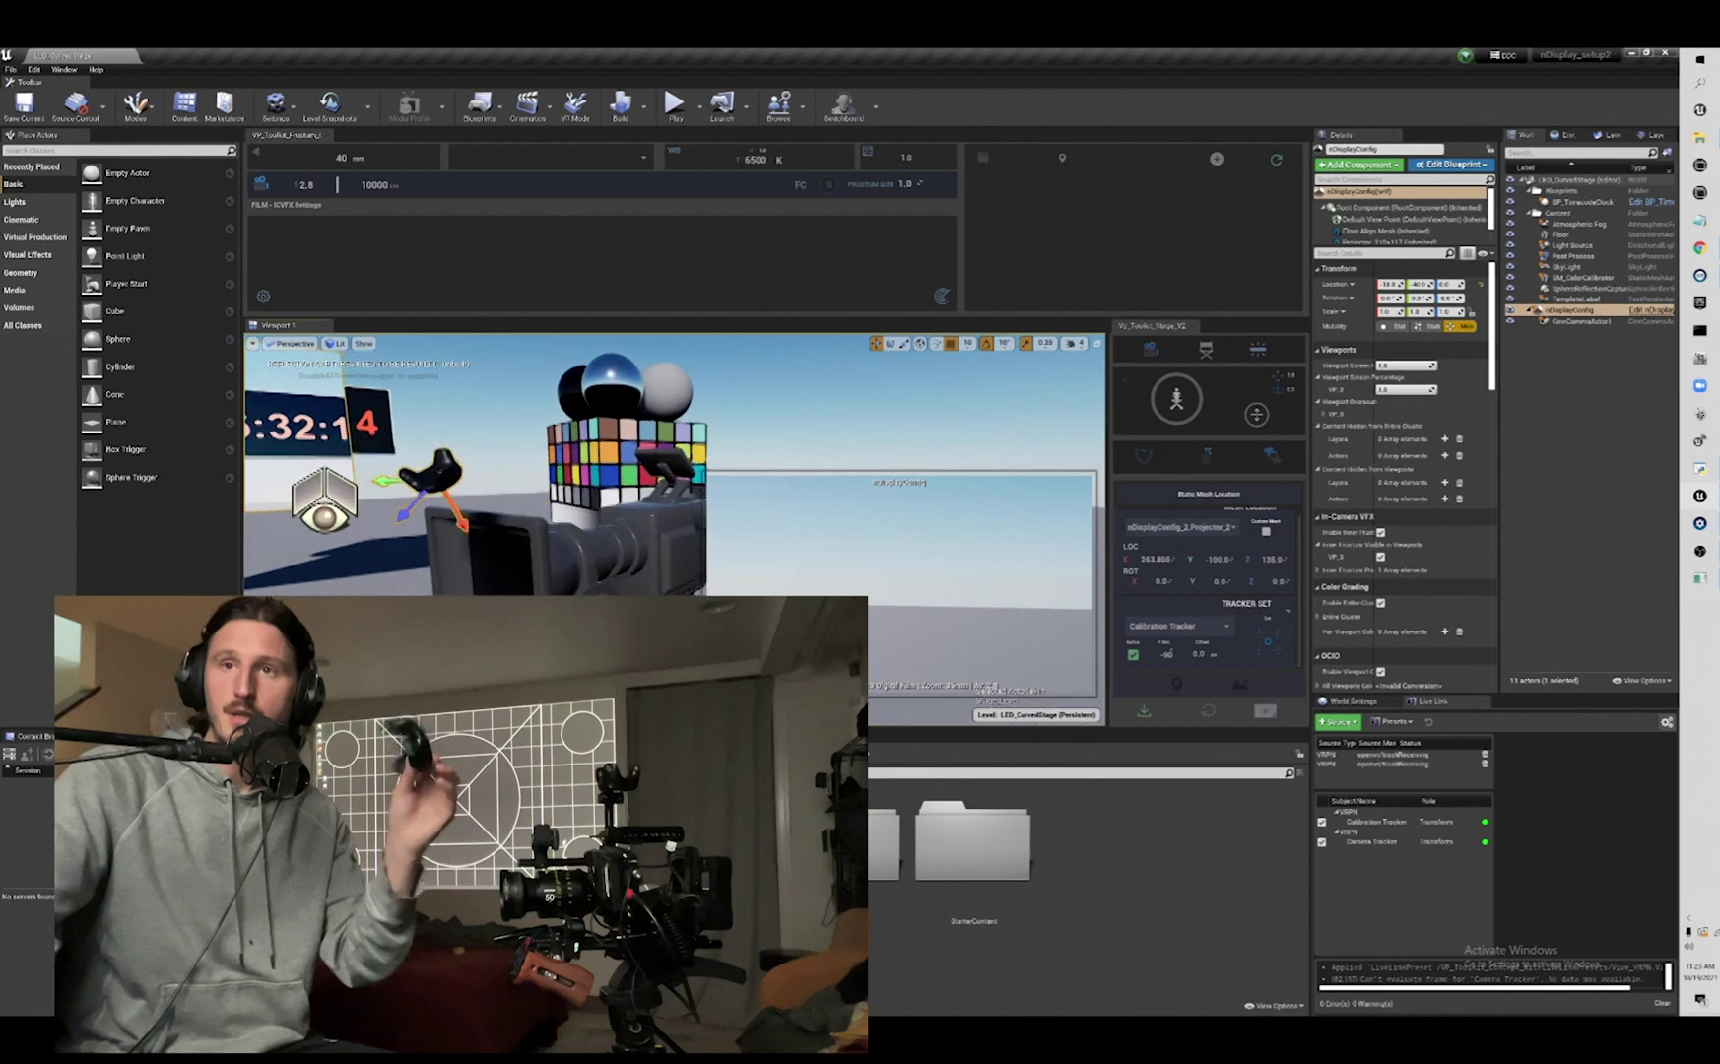
{"action": "left_click", "coordinate": [1164, 654]}
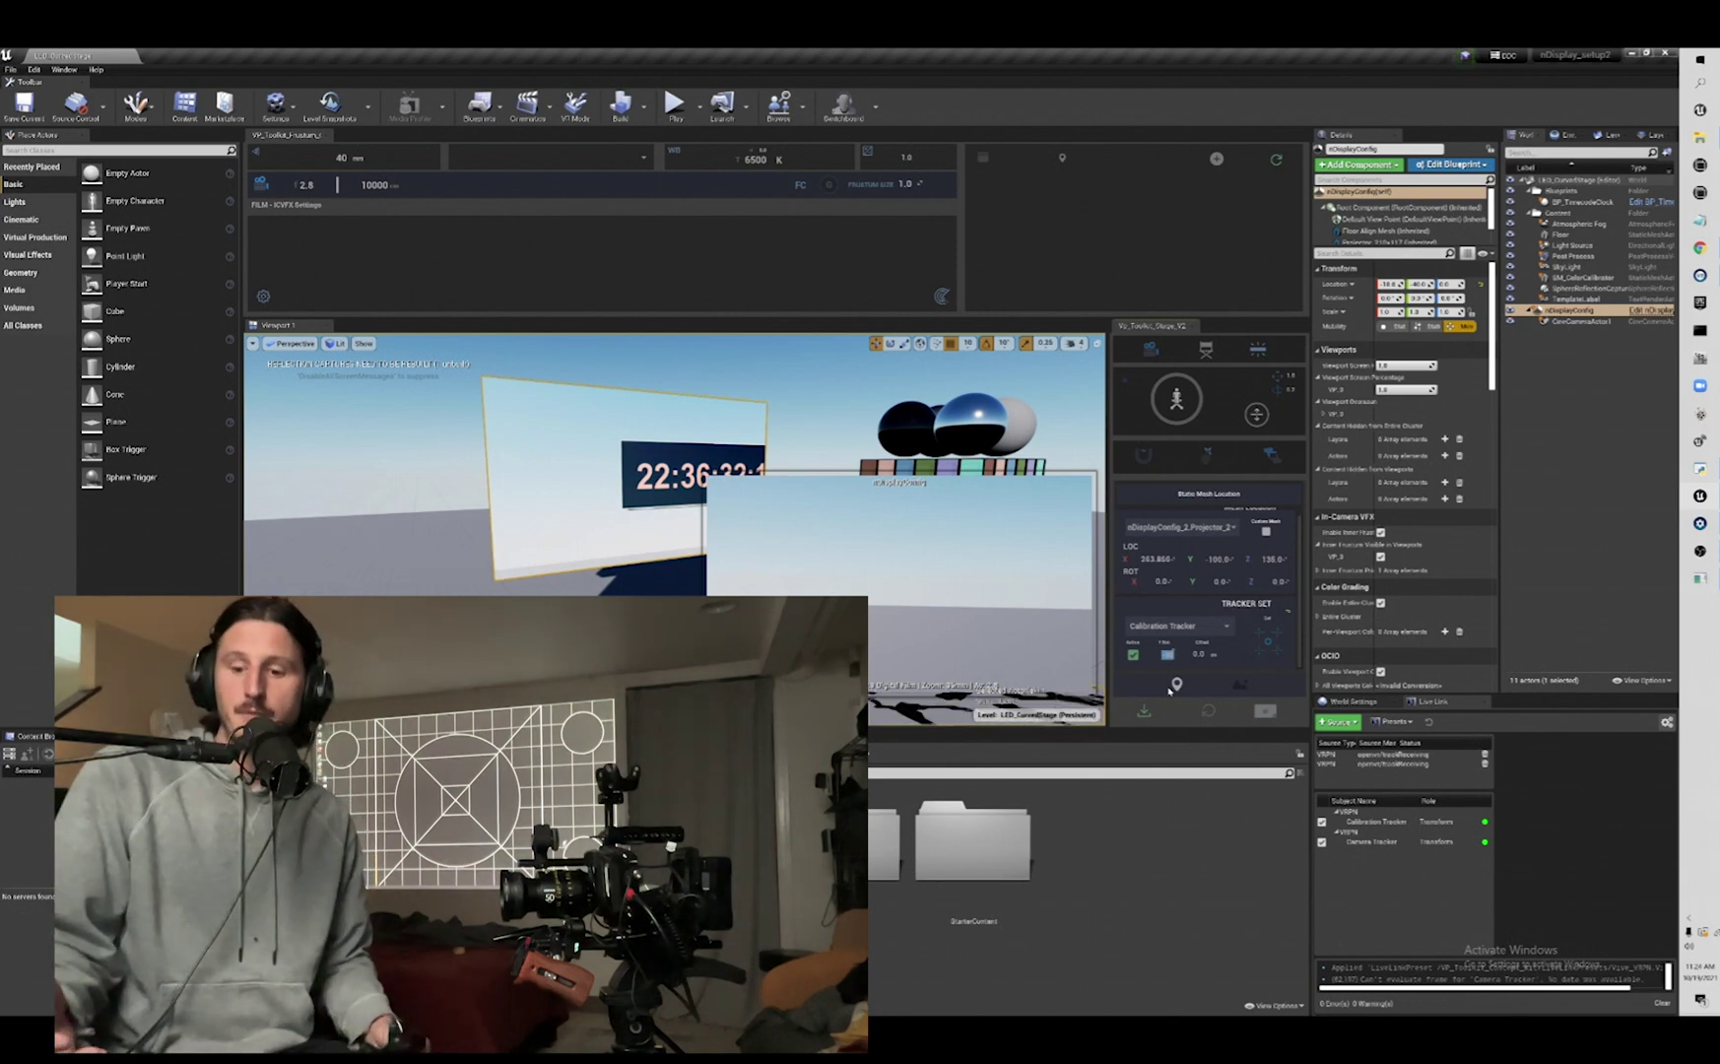
{"action": "type", "text": "1"}
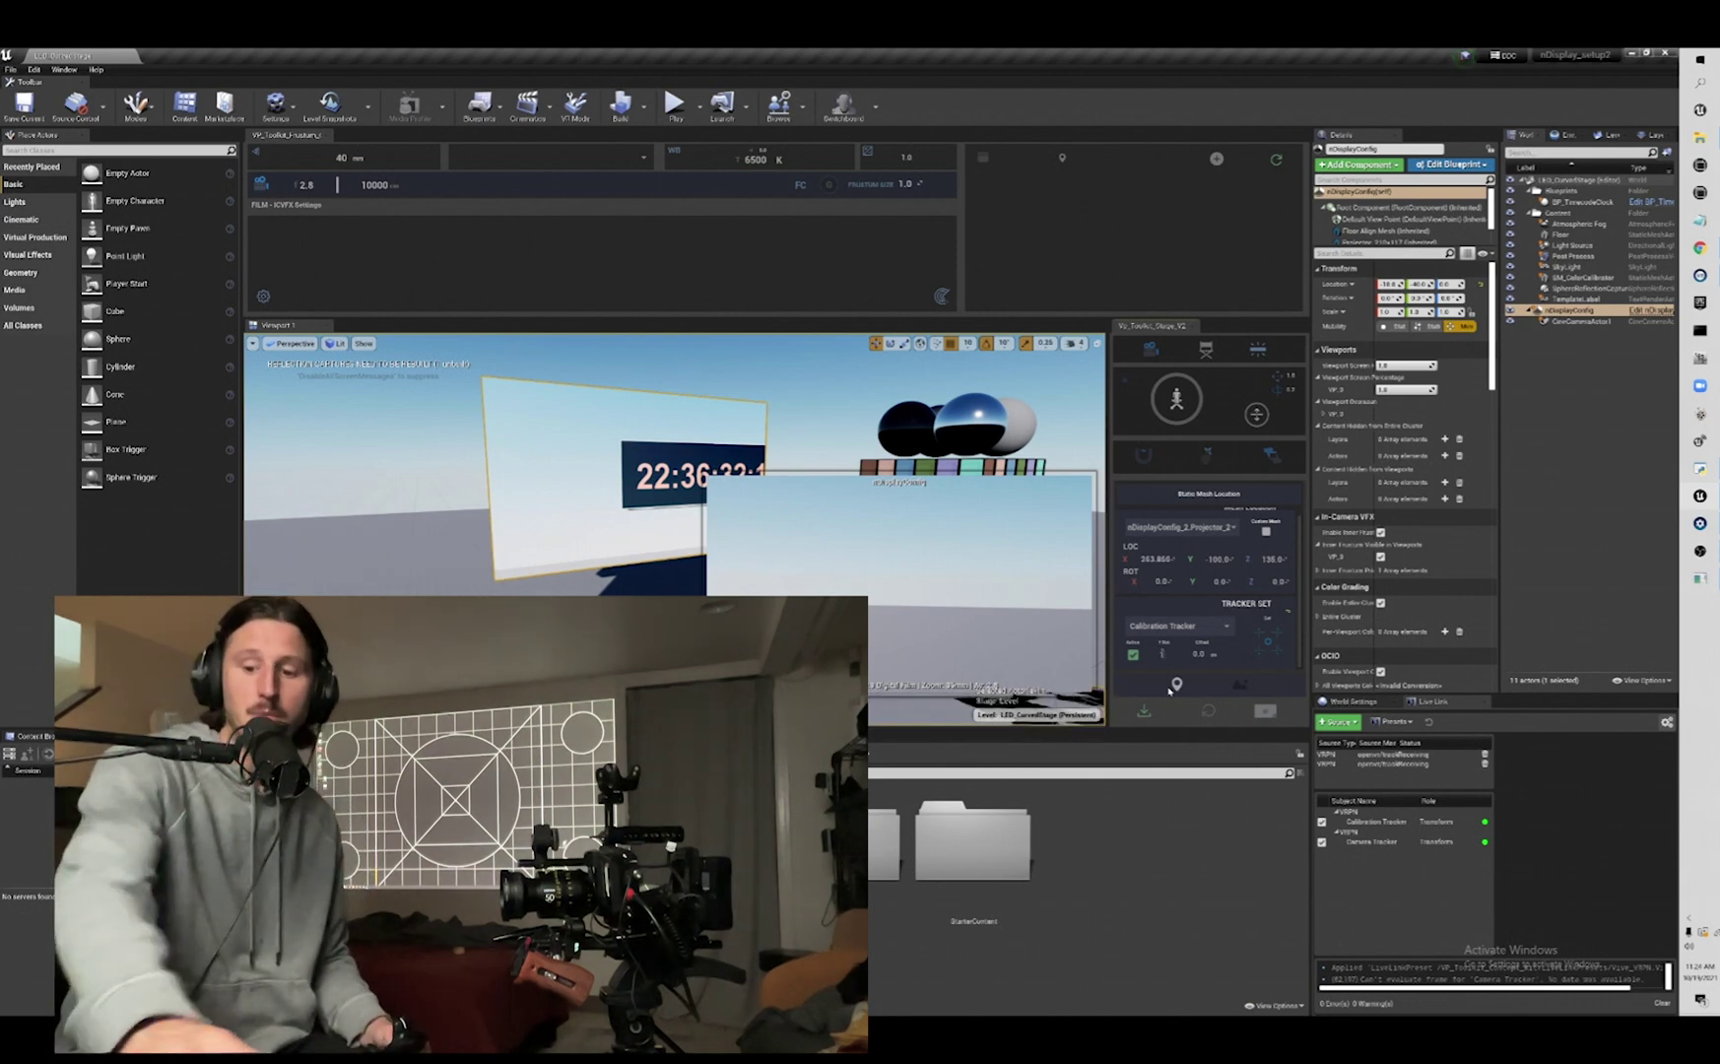
{"action": "type", "text": "00"}
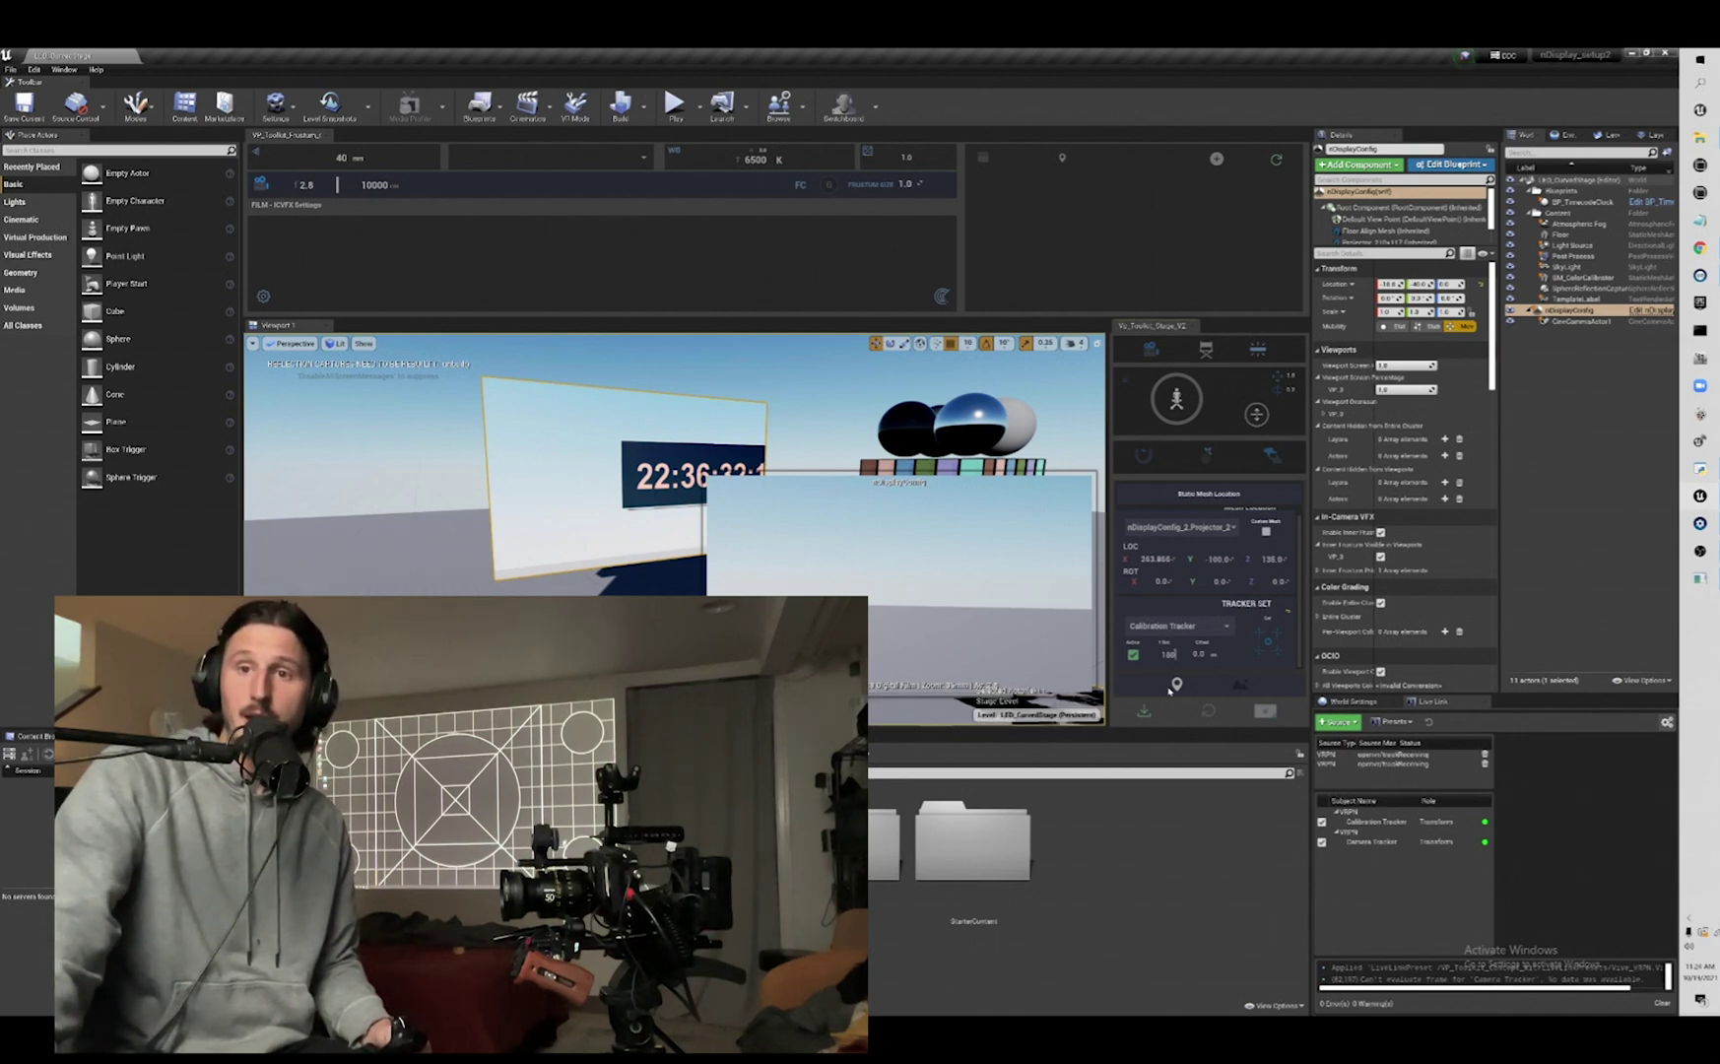
{"action": "key", "text": "Return"}
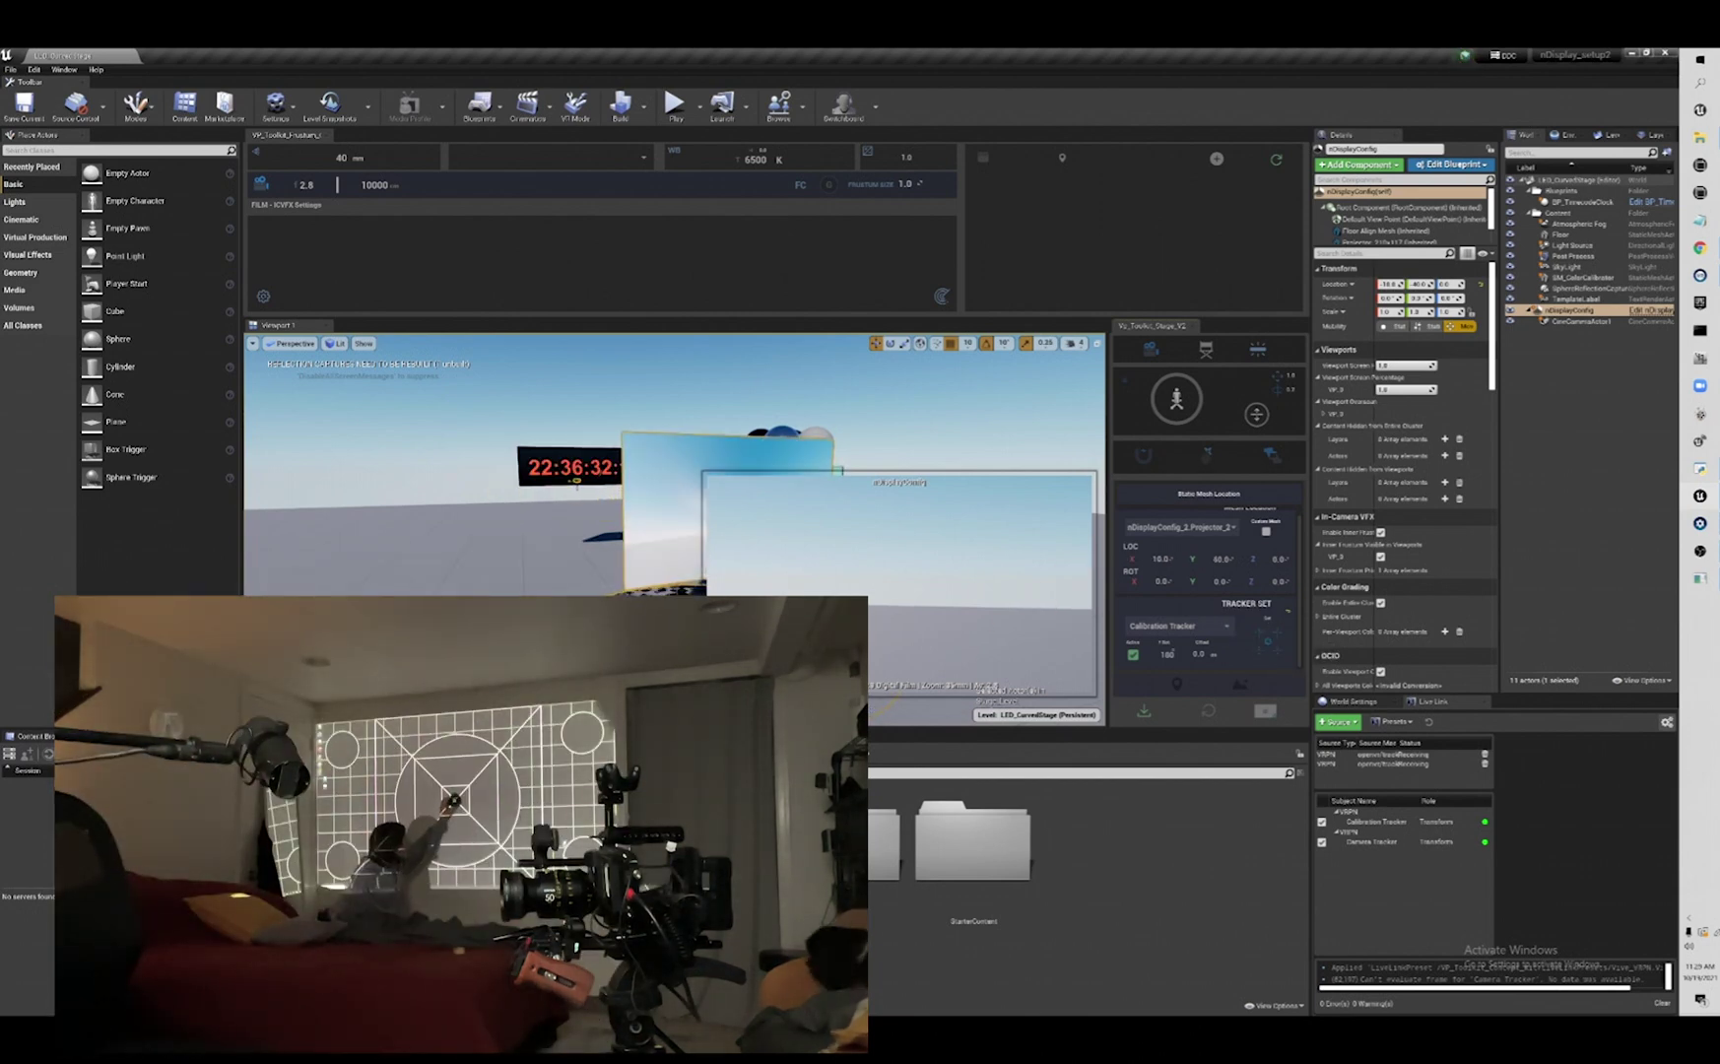
{"action": "left_click", "coordinate": [1269, 641]}
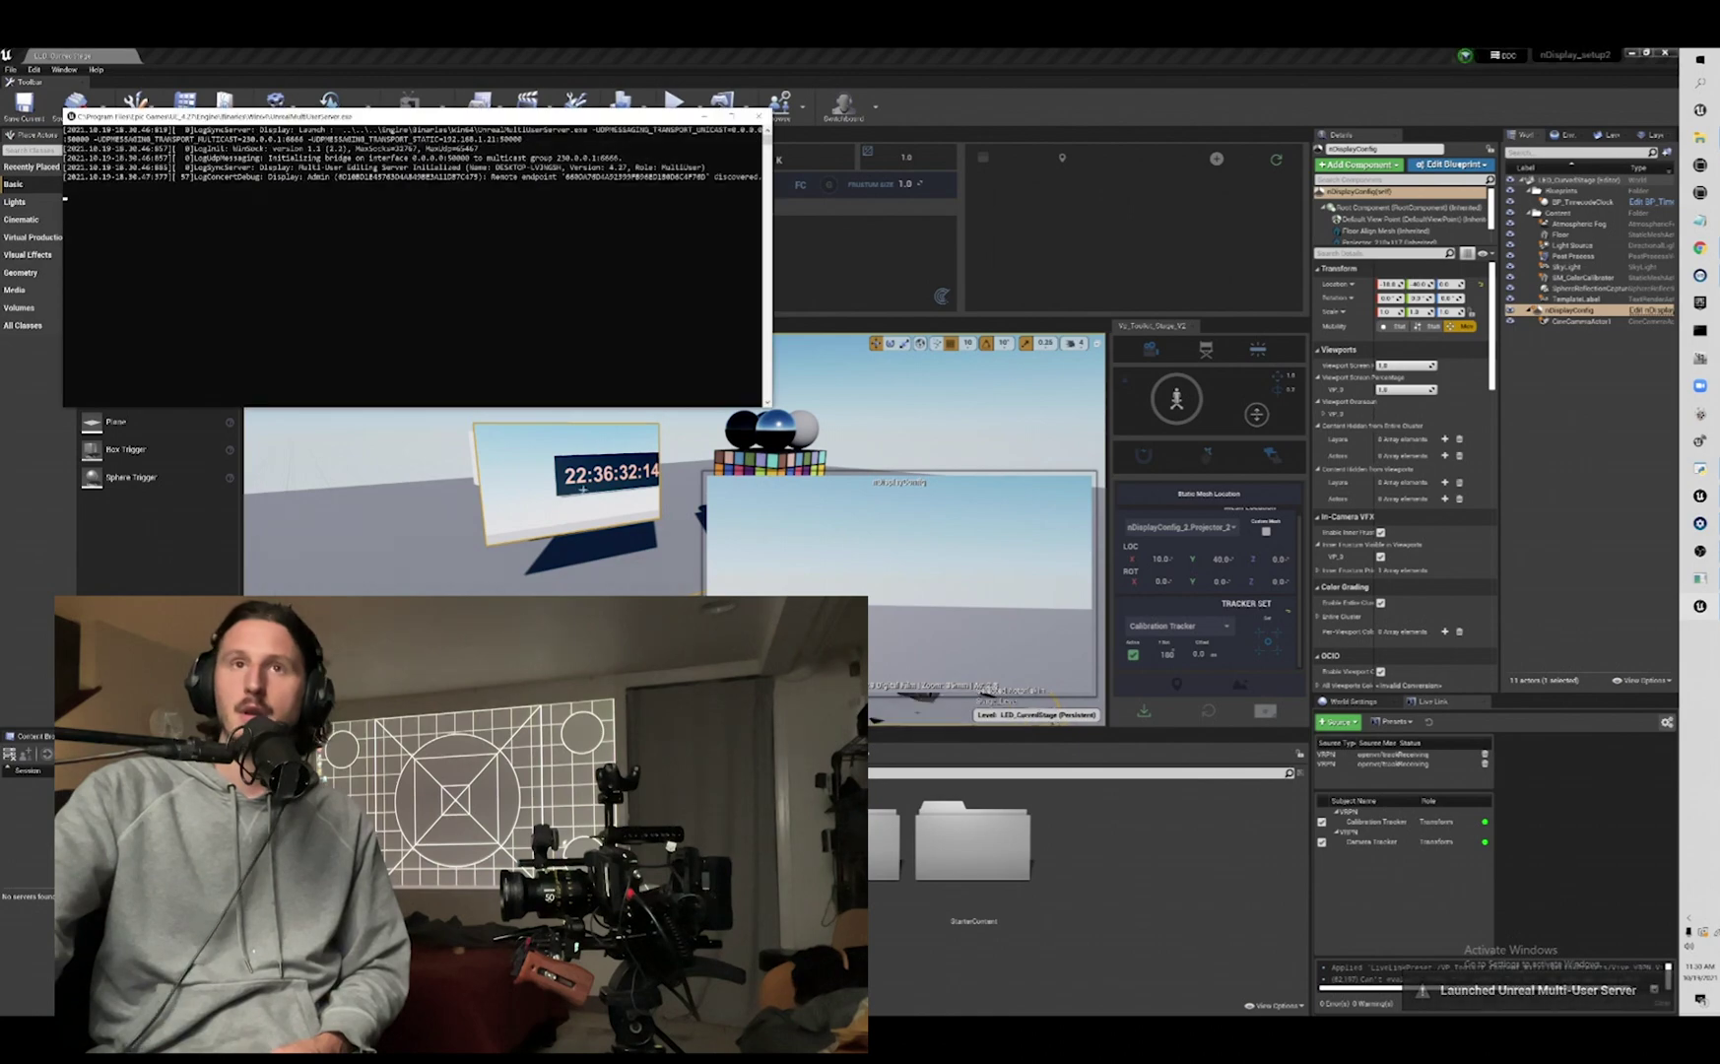
- Move the server console aside and set the cine camera's focal length to 400 mm
{"action": "left_click_drag", "start_coordinate": [544, 123], "coordinate": [838, 266]}
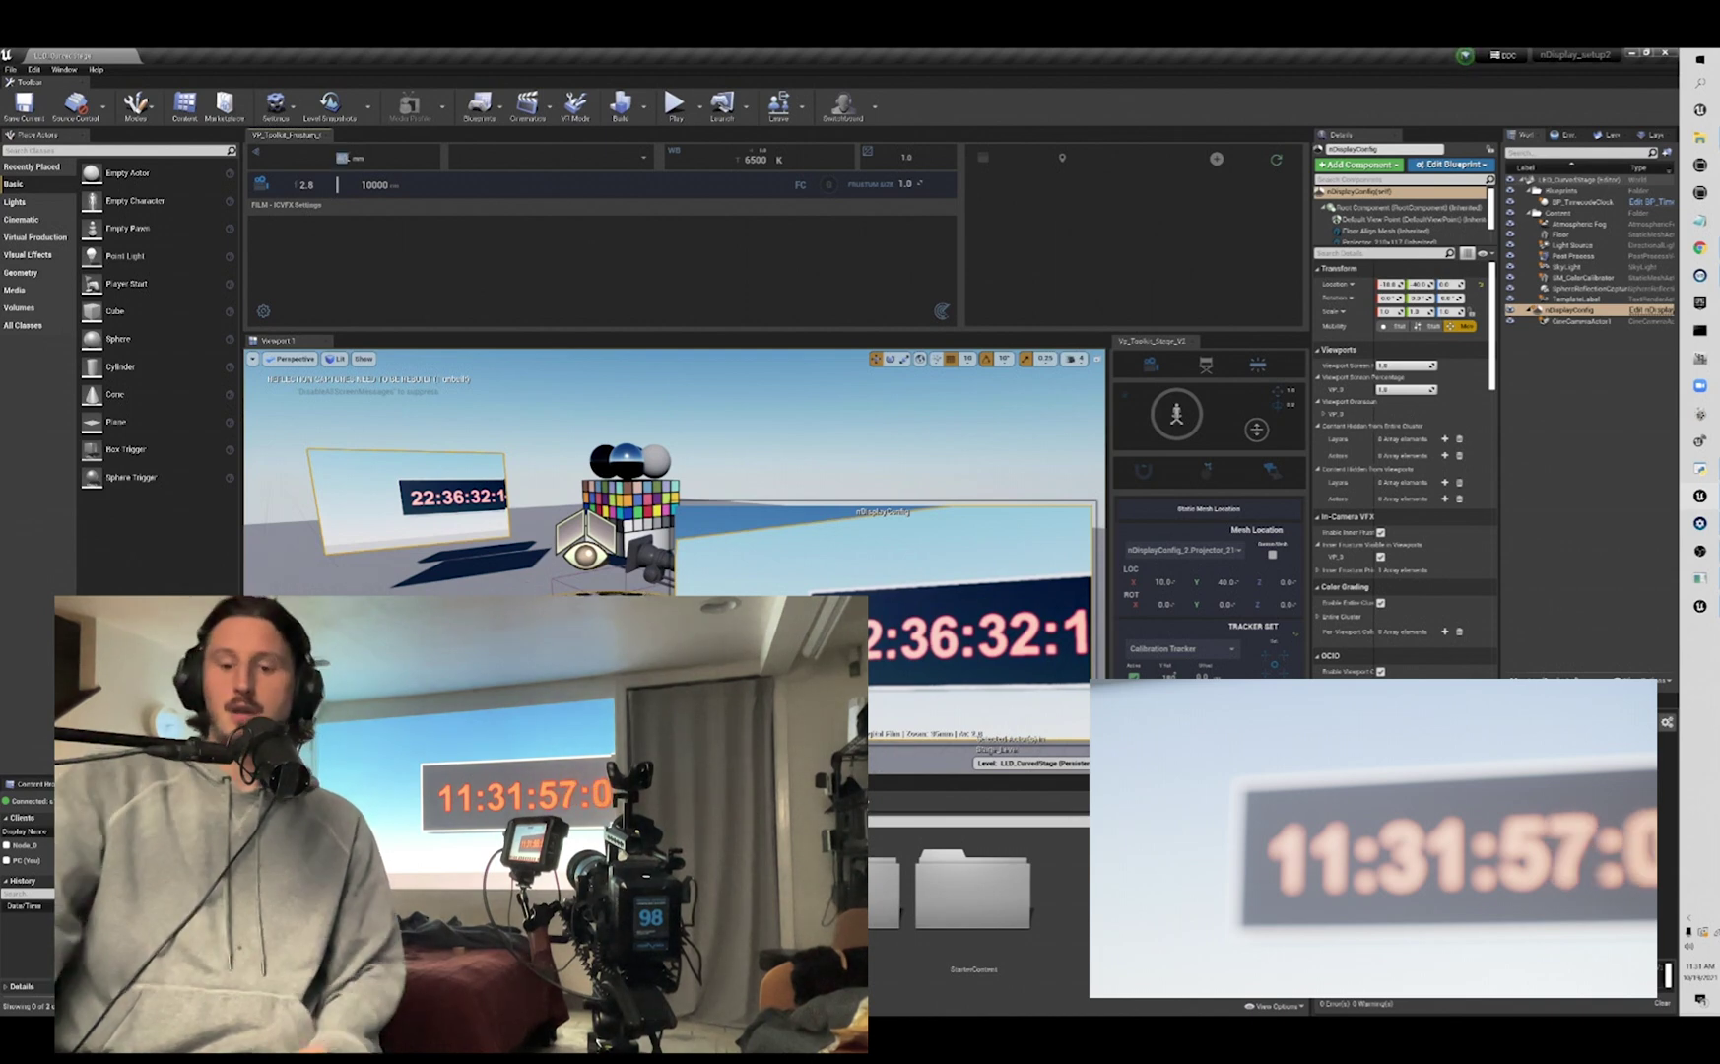
{"action": "left_click_drag", "start_coordinate": [342, 158], "coordinate": [345, 158]}
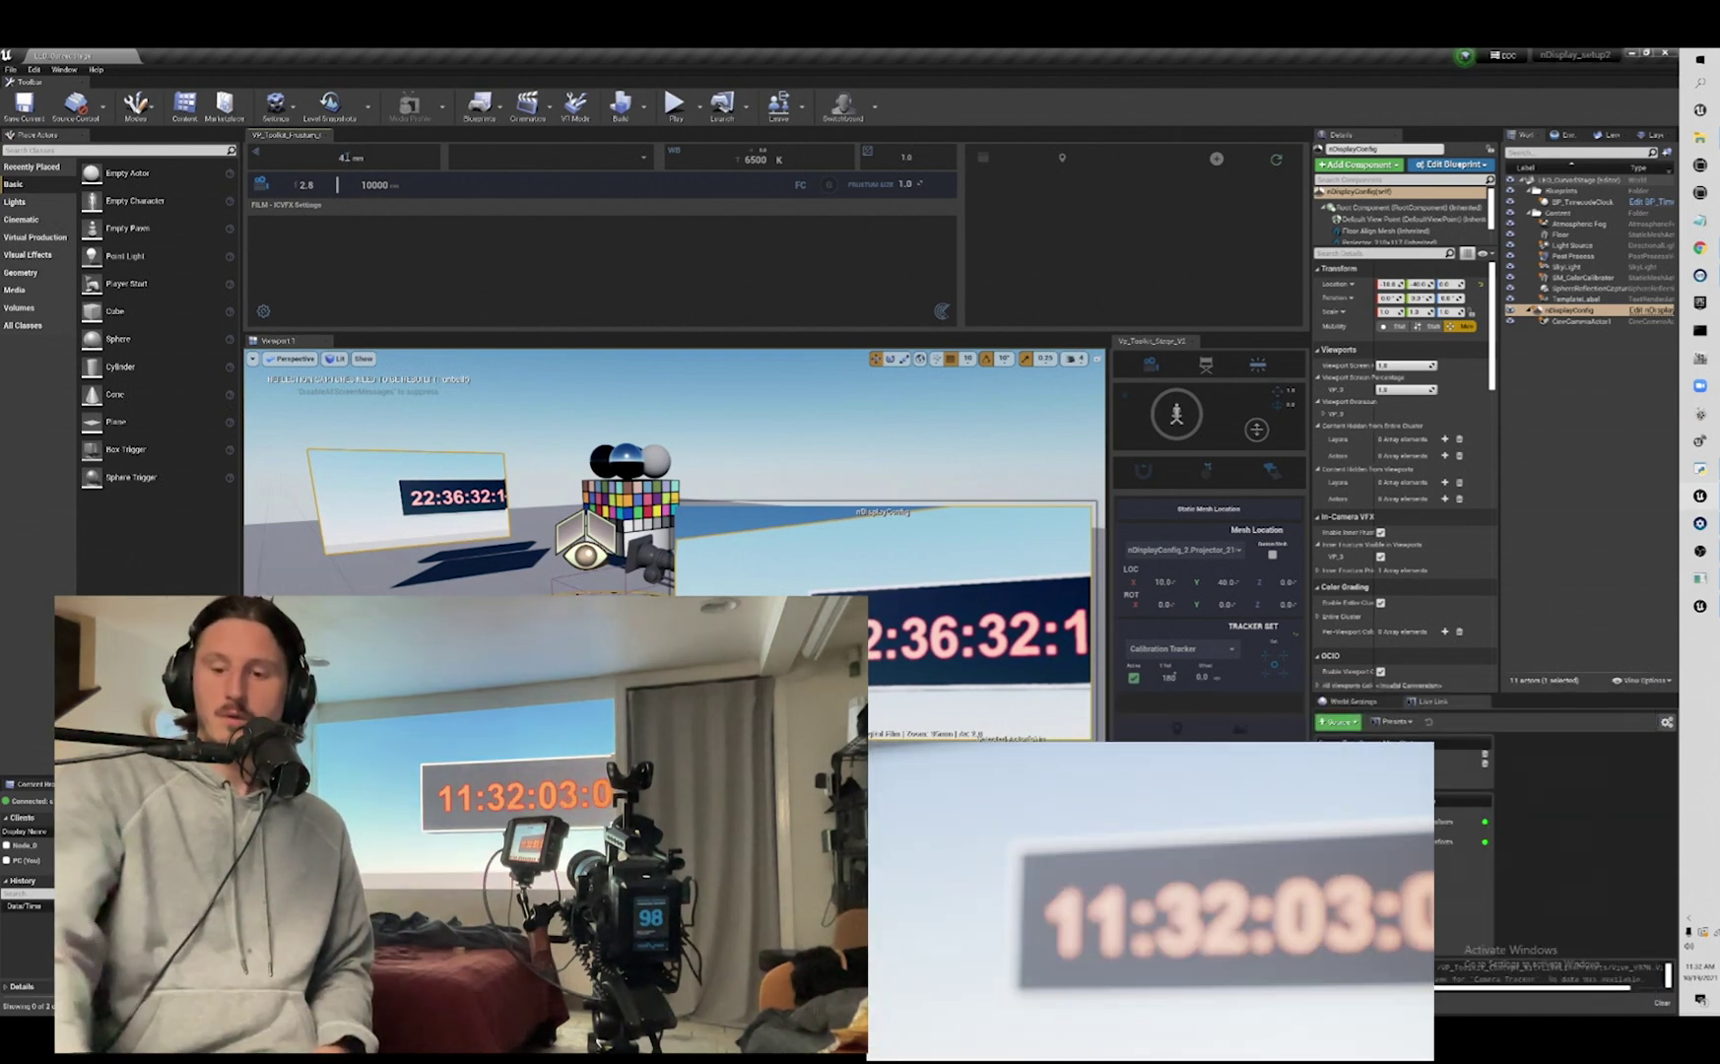
{"action": "left_click", "coordinate": [345, 157]}
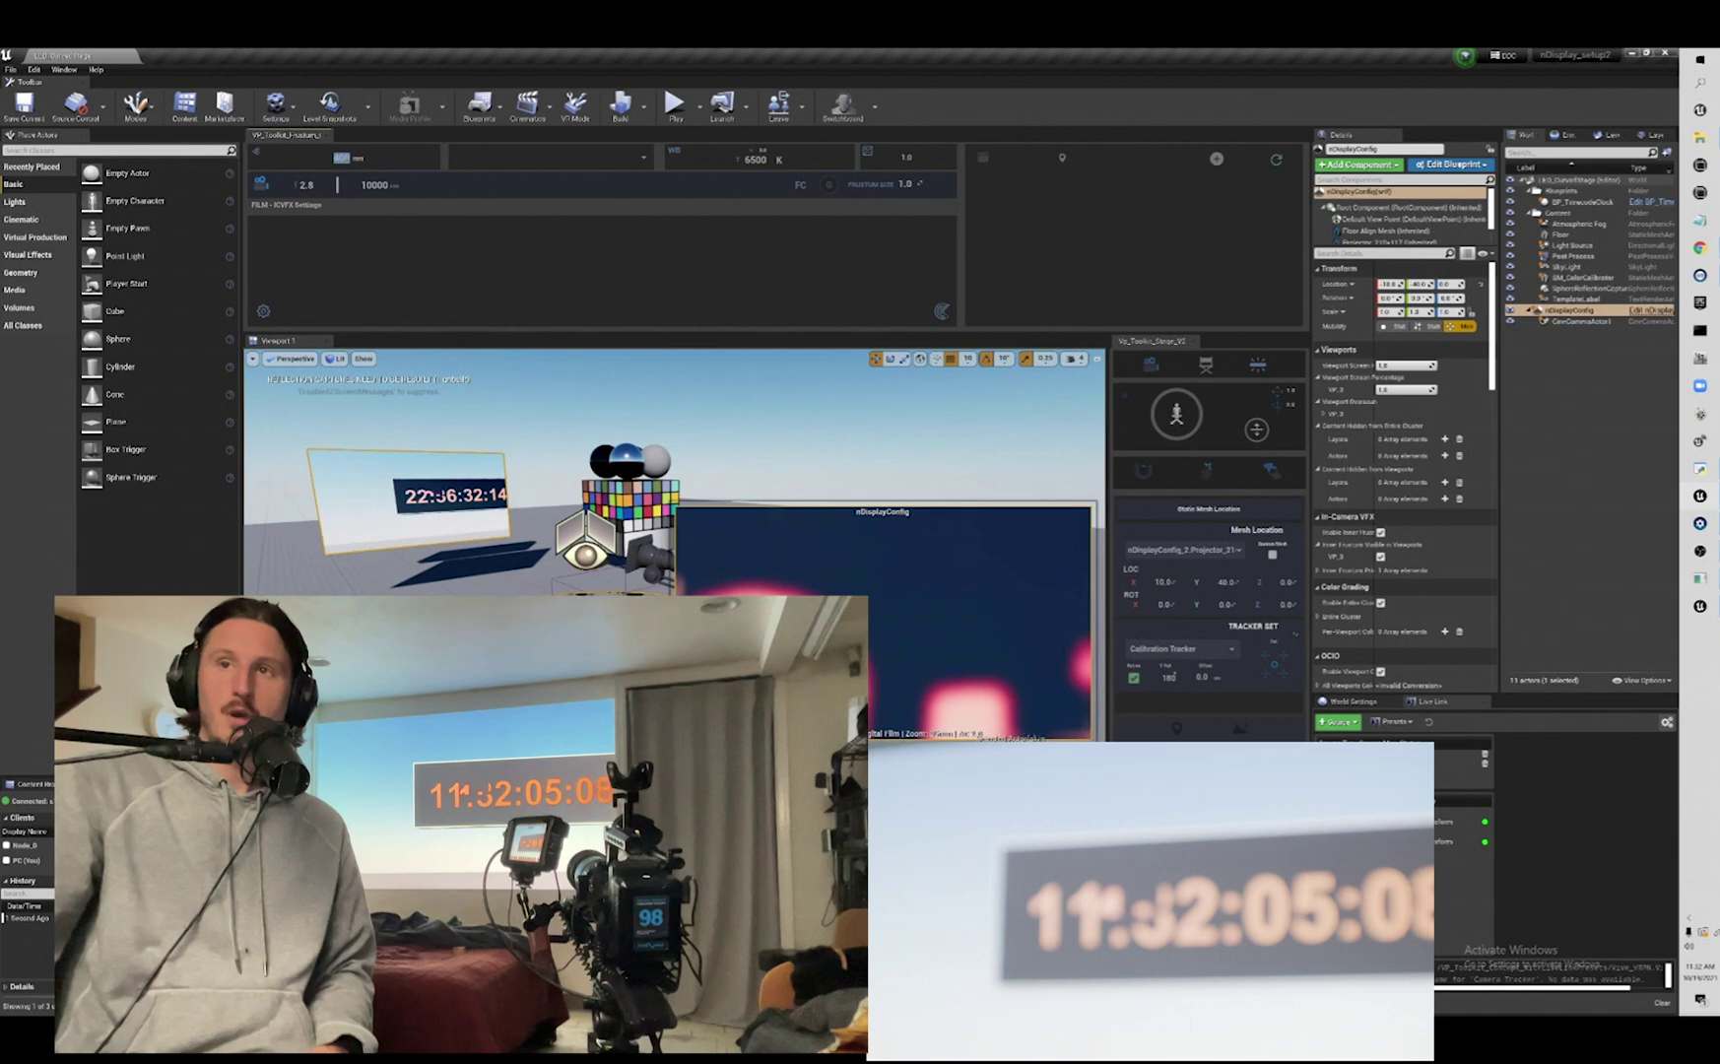
{"action": "type", "text": "400"}
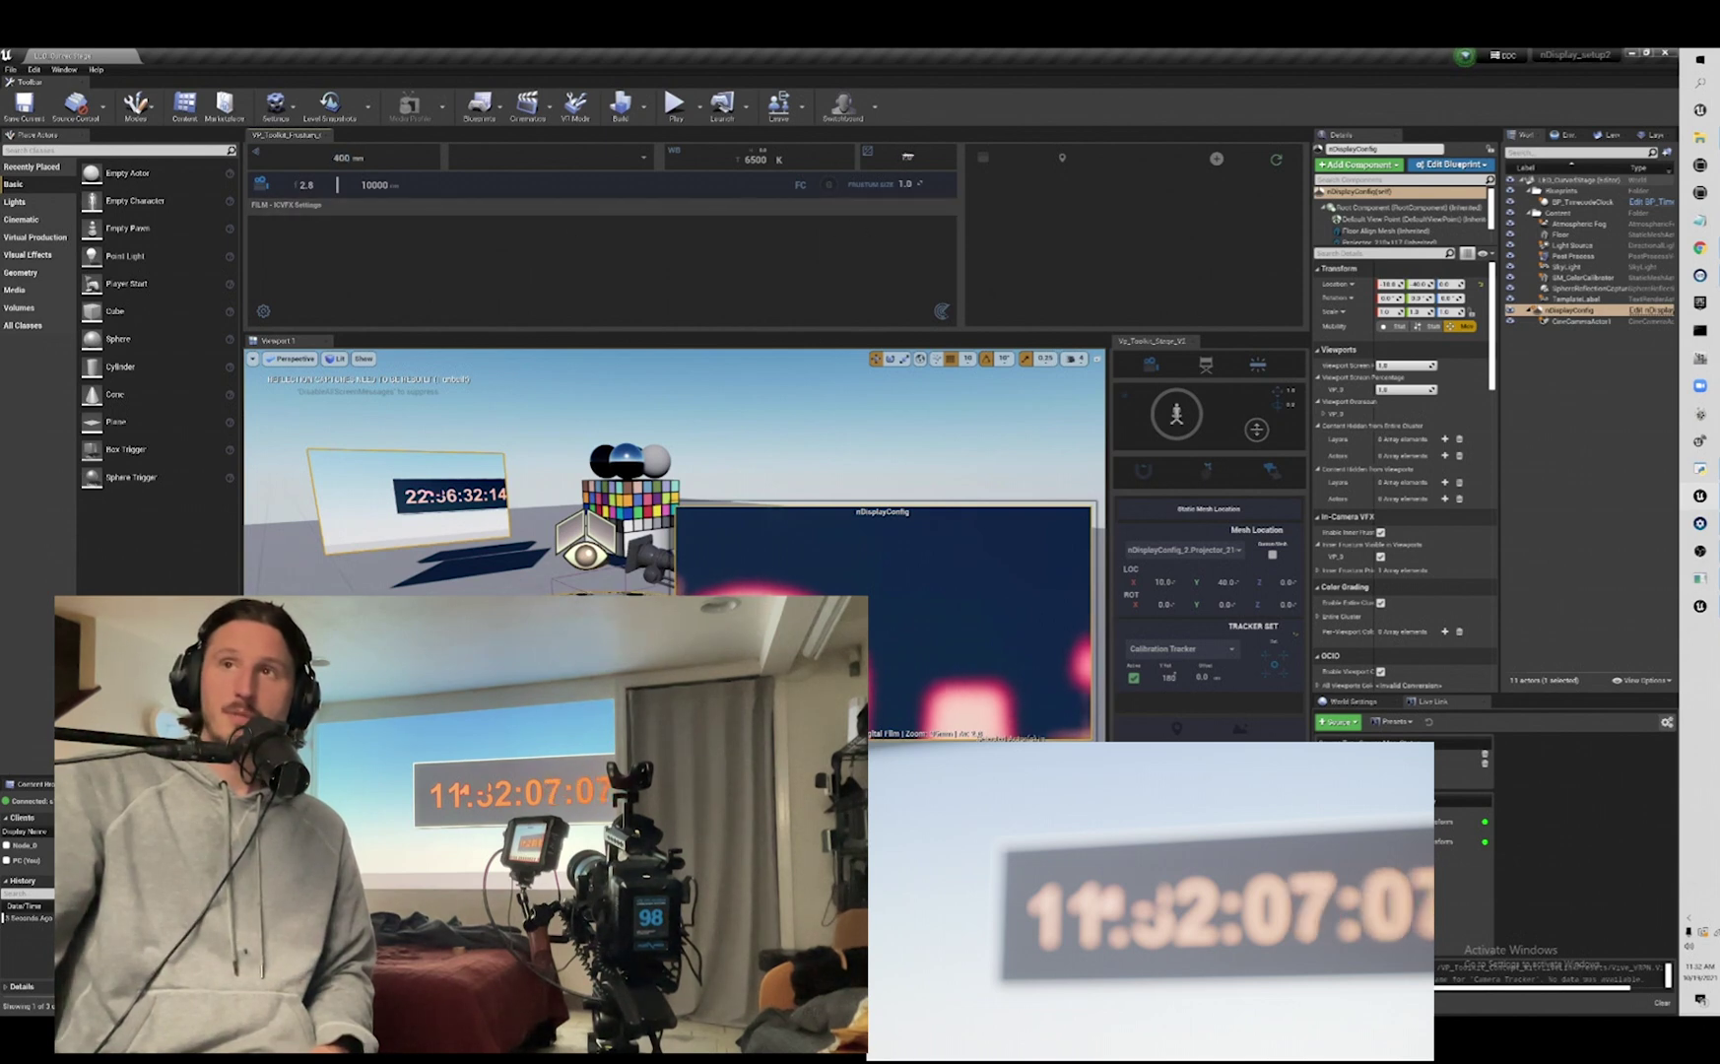
{"action": "key", "text": "Return"}
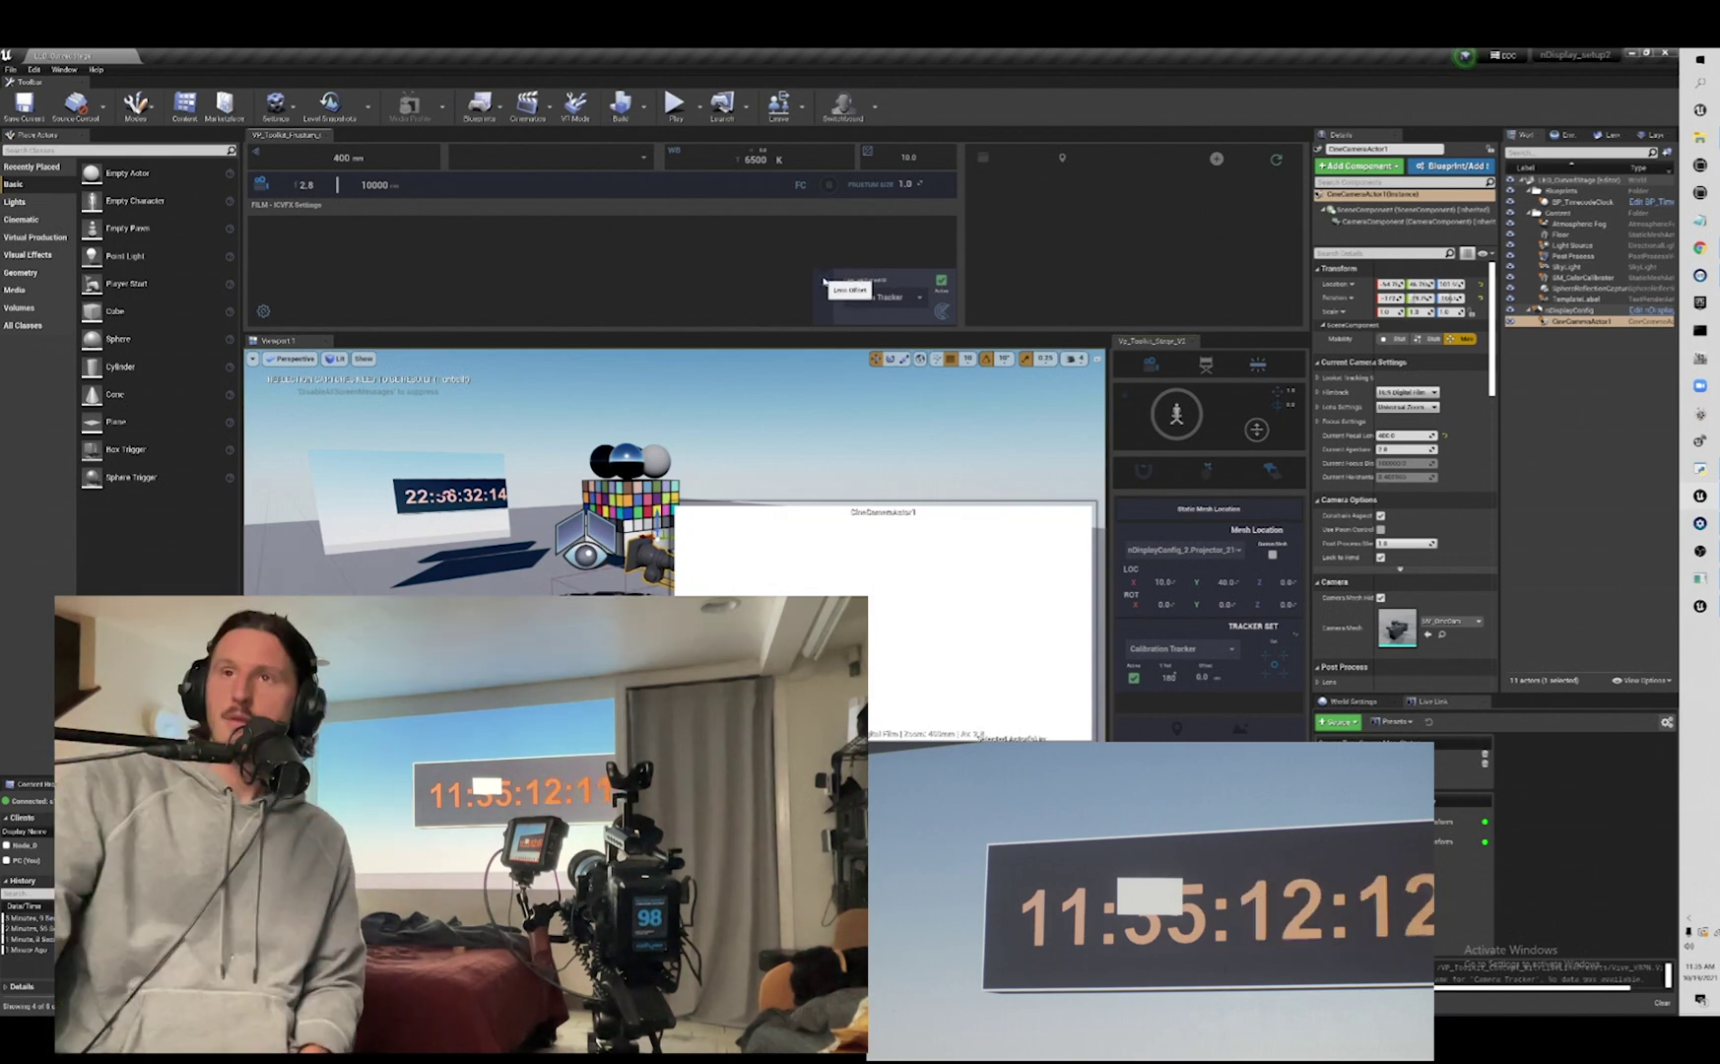
- Expand the Pivot Point Offset values, widen the Details panel, and select CineCameraActor1
{"action": "left_click", "coordinate": [824, 281]}
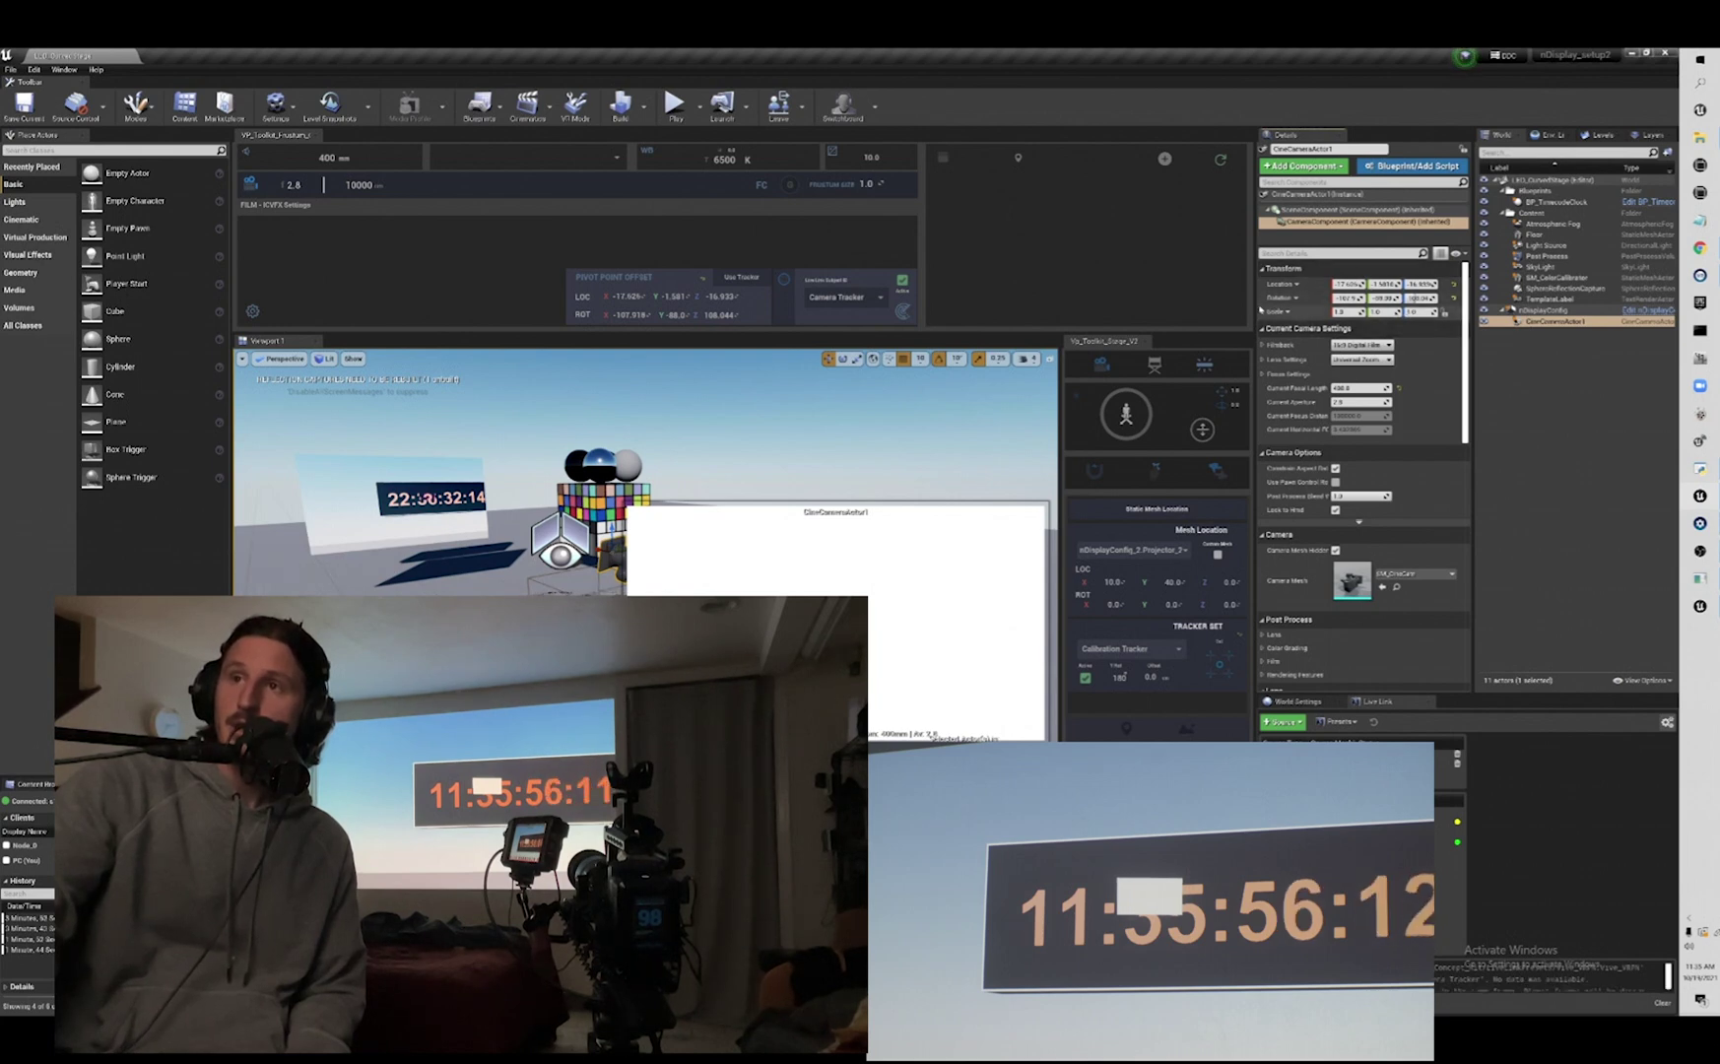
{"action": "left_click_drag", "start_coordinate": [1258, 310], "coordinate": [1231, 311]}
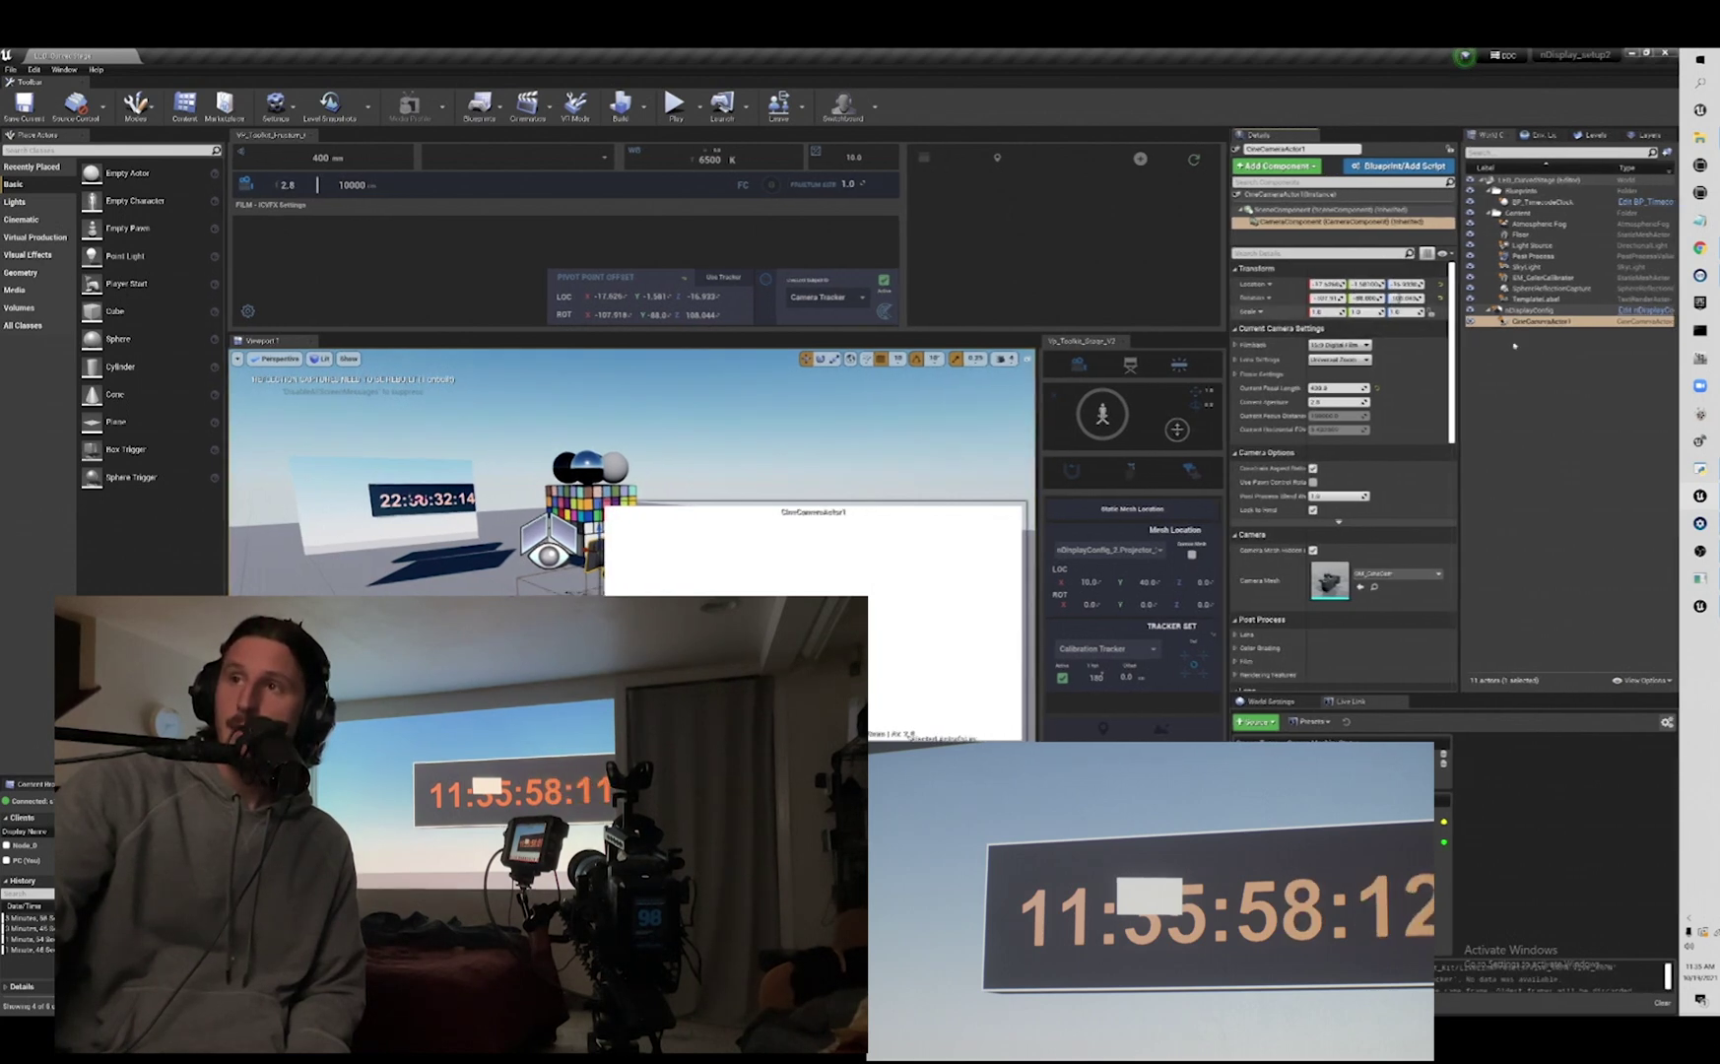
{"action": "left_click", "coordinate": [1520, 322]}
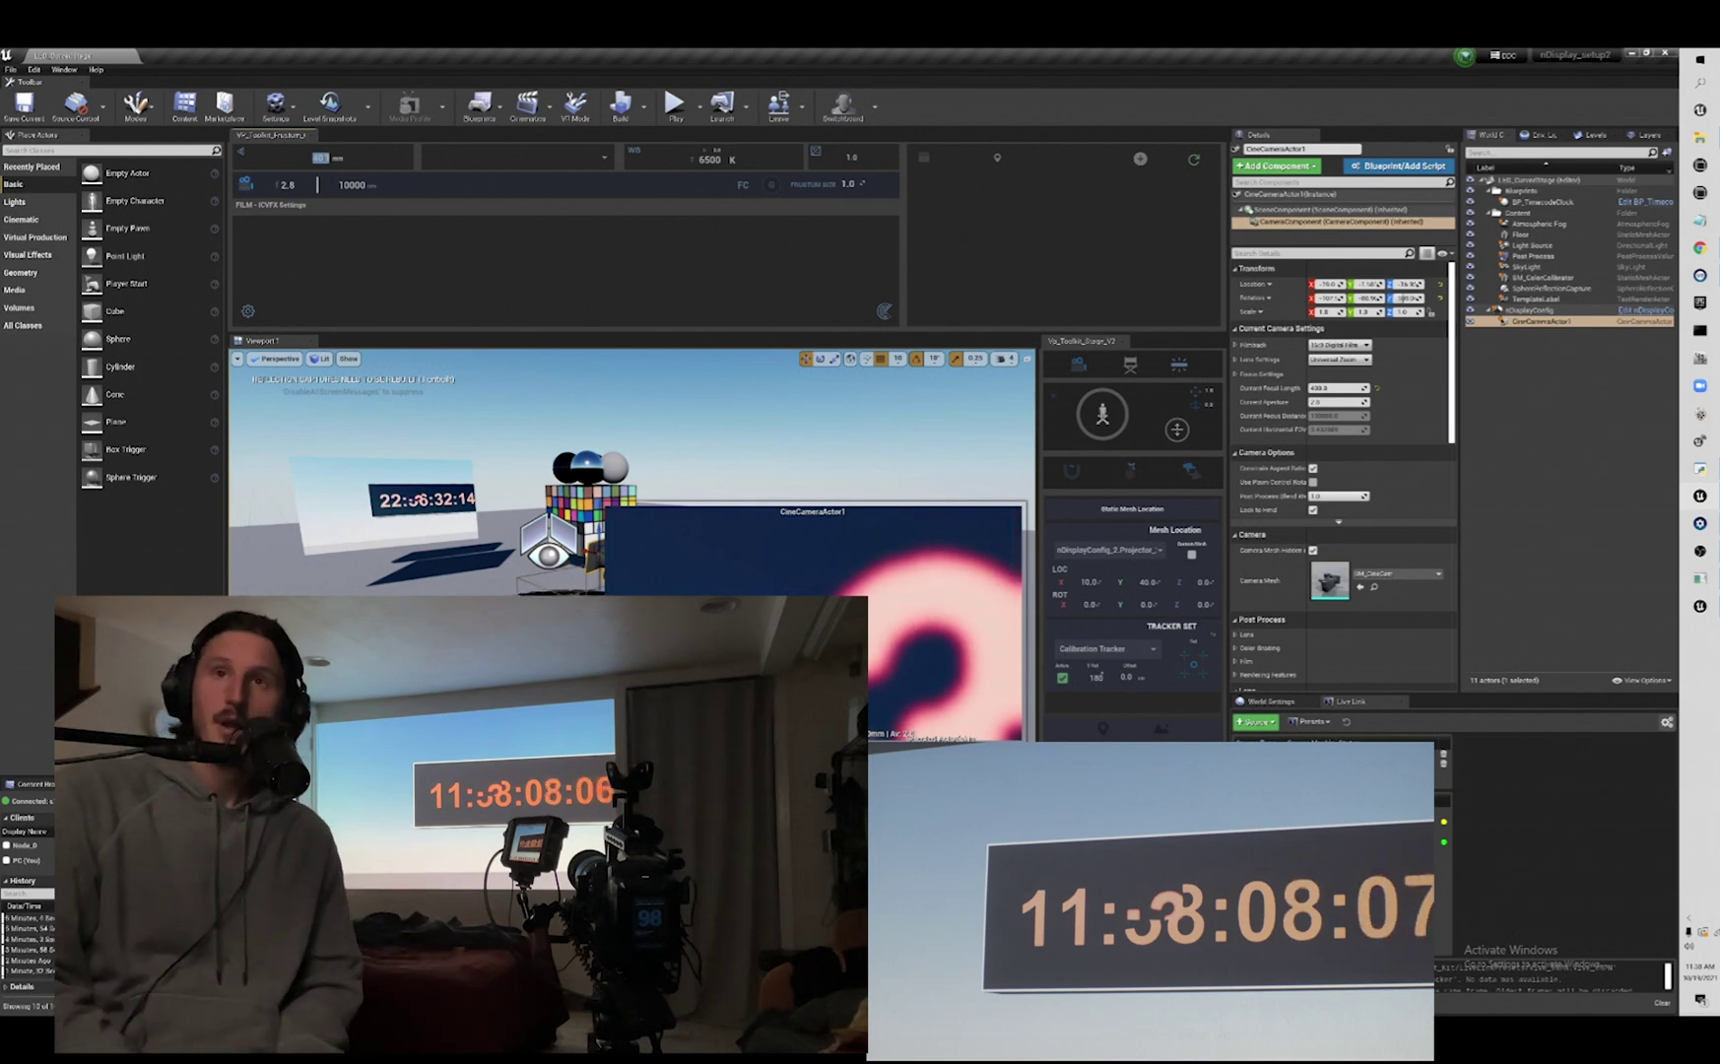
- Add a new Sony A6500 entry from the sensor preset list
{"action": "left_click", "coordinate": [601, 159]}
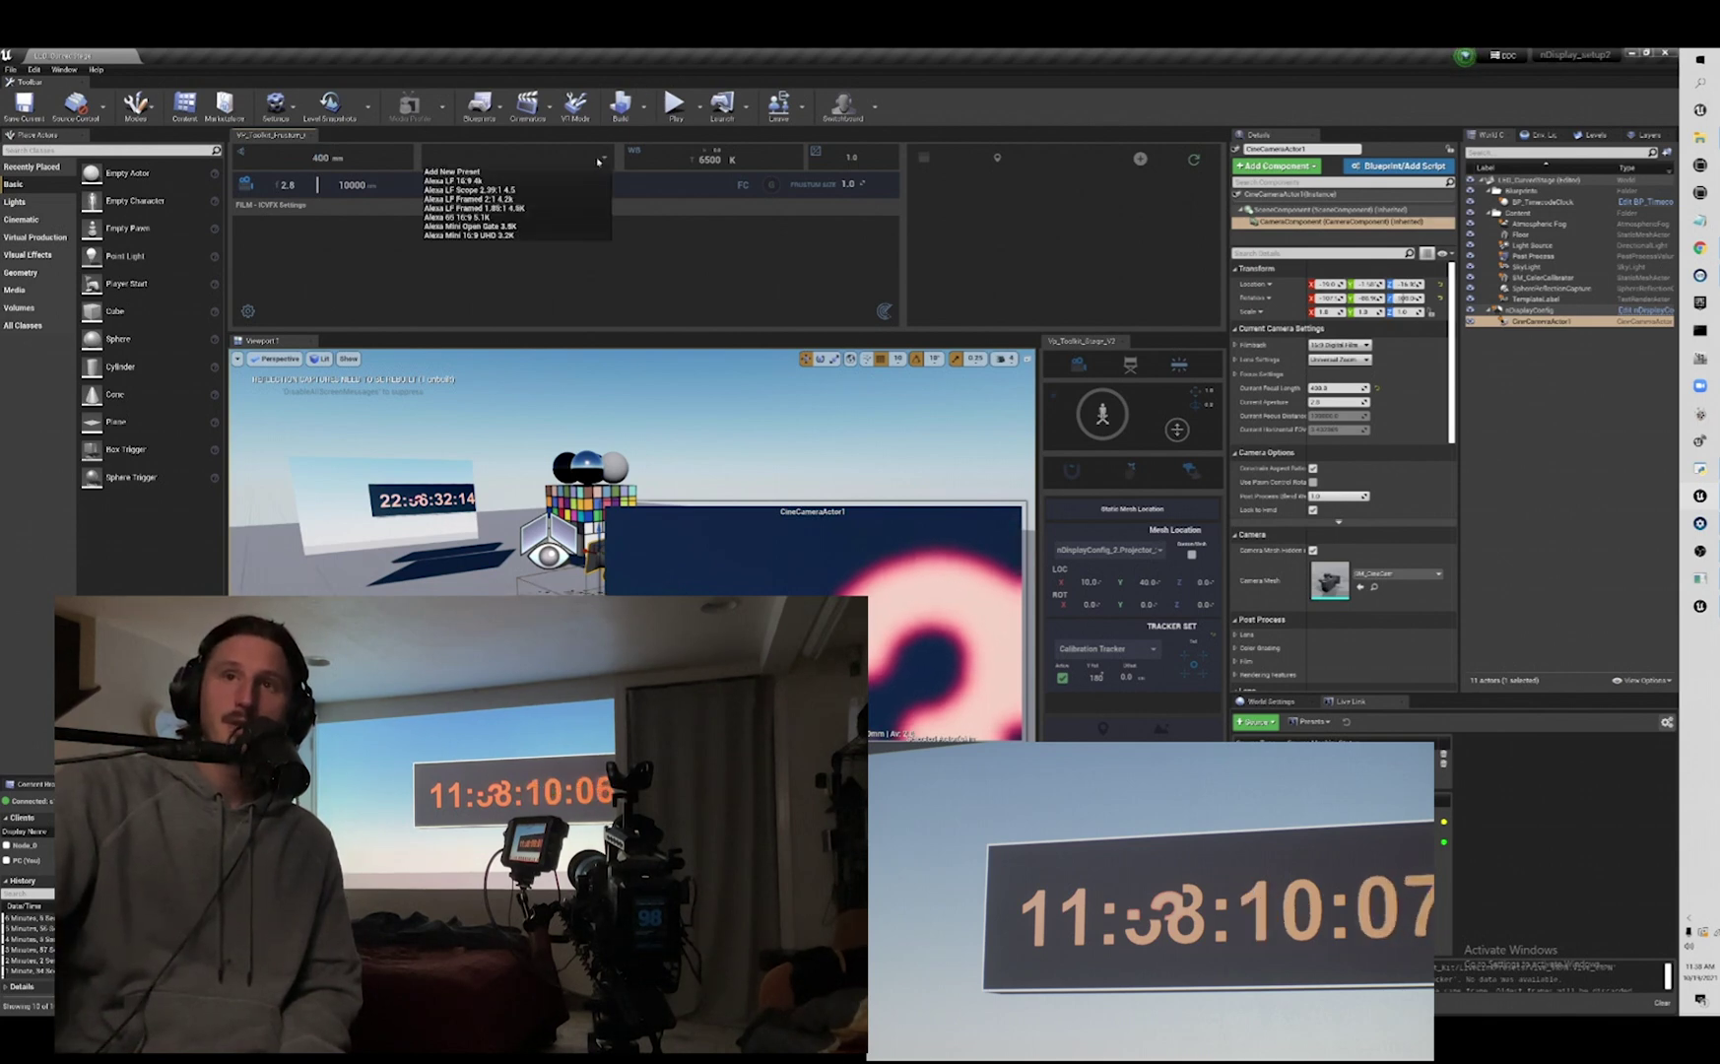
{"action": "left_click", "coordinate": [496, 174]}
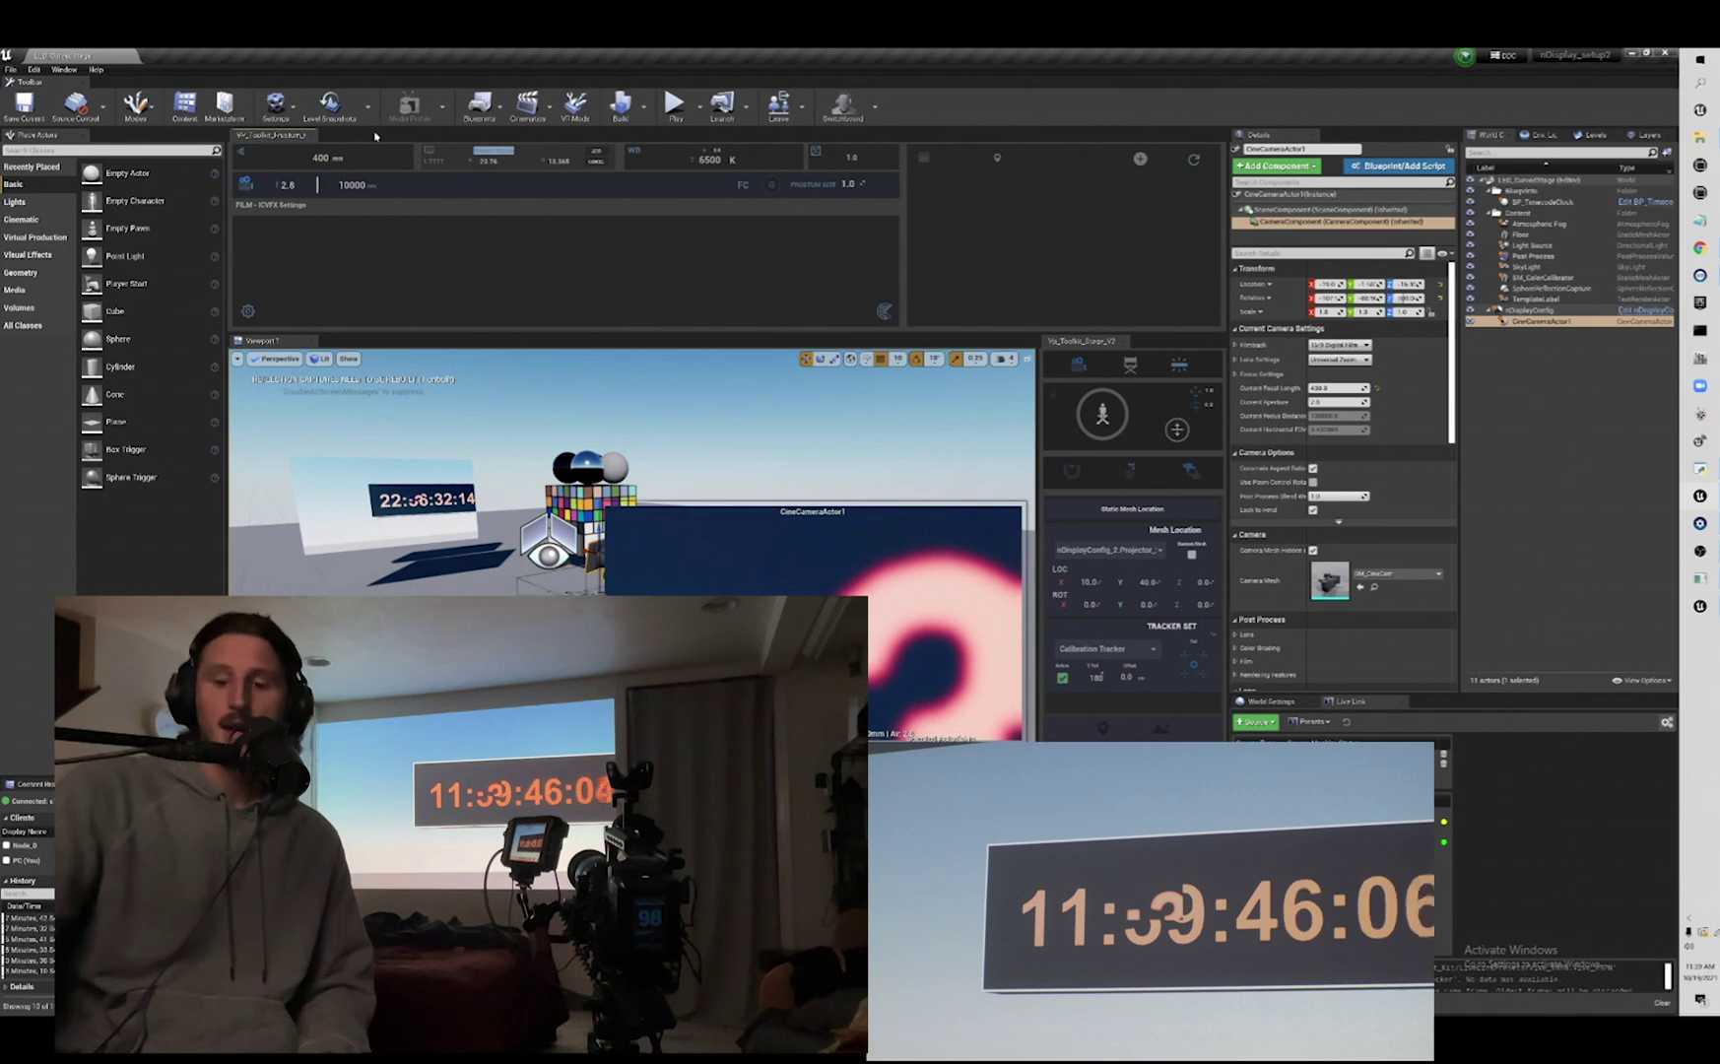
{"action": "mouse_move", "coordinate": [474, 161]}
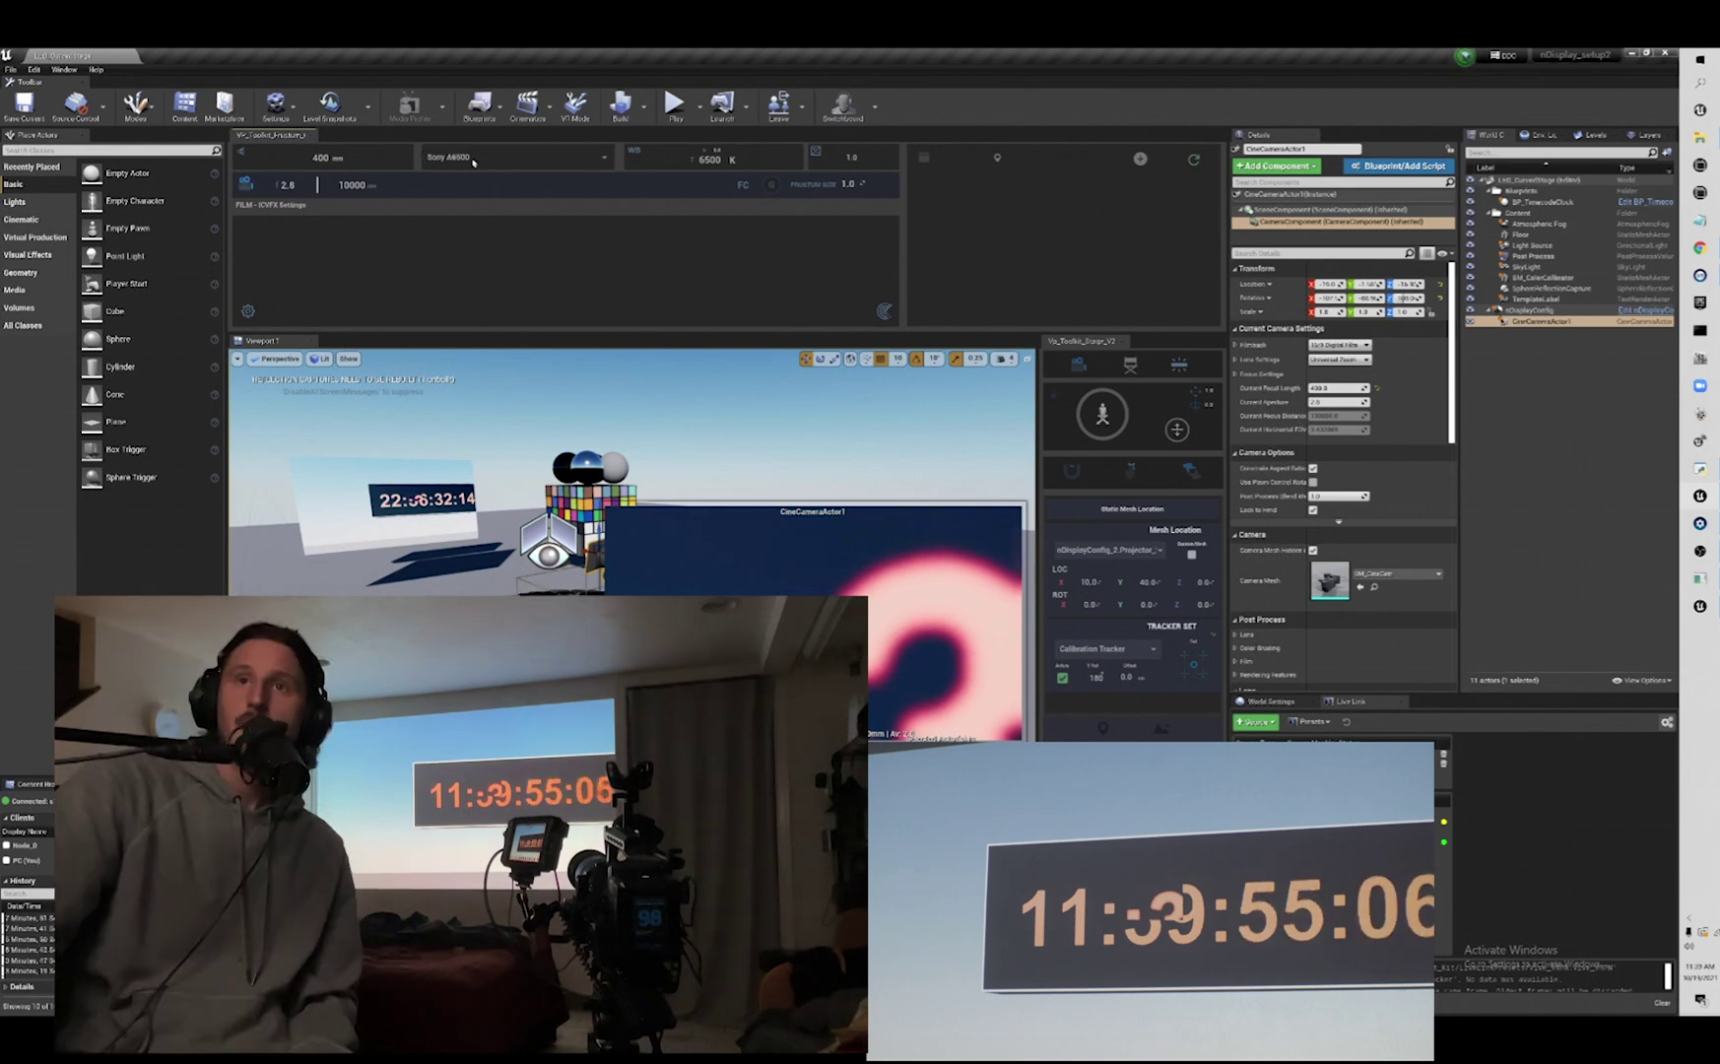
- On nDisplayConfig, expand then collapse the Sensor Preset Values and Sensor Preset Labels lists, with Sony A6500 current
{"action": "left_click", "coordinate": [1537, 311]}
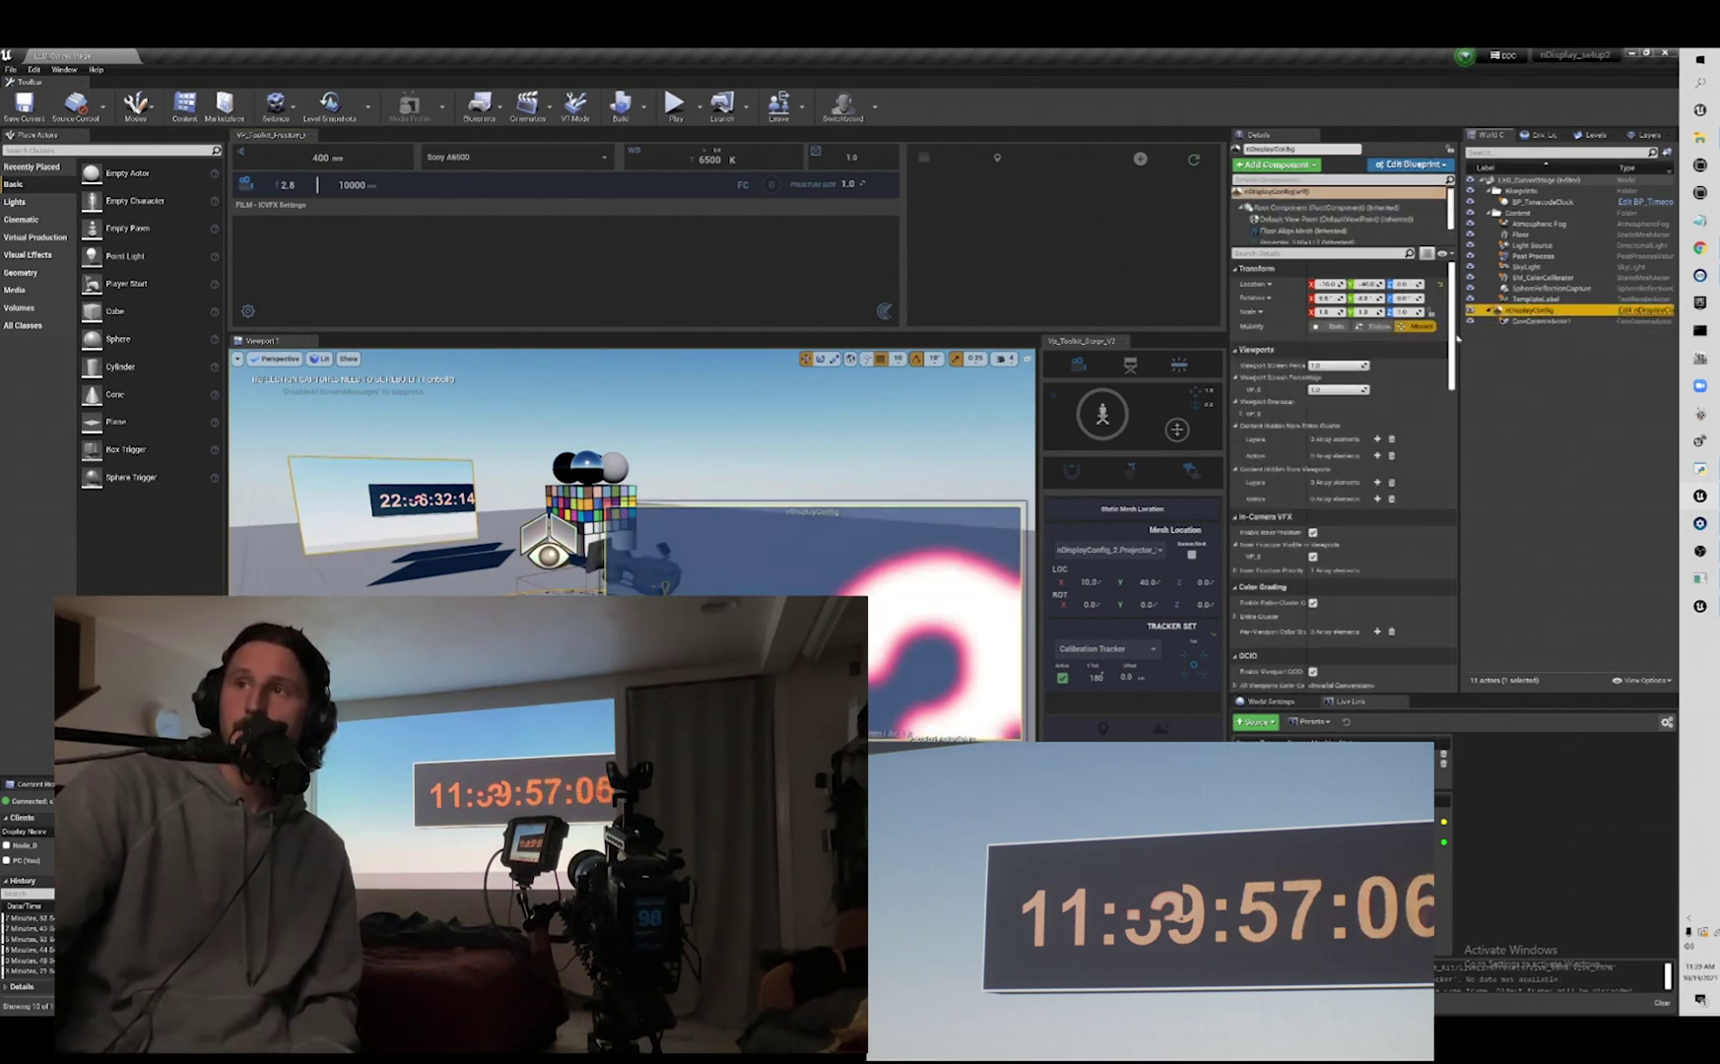
{"action": "left_click_drag", "start_coordinate": [1451, 325], "coordinate": [1433, 471]}
{"action": "scroll", "coordinate": [1434, 471], "scroll_direction": "up", "scroll_amount": 5}
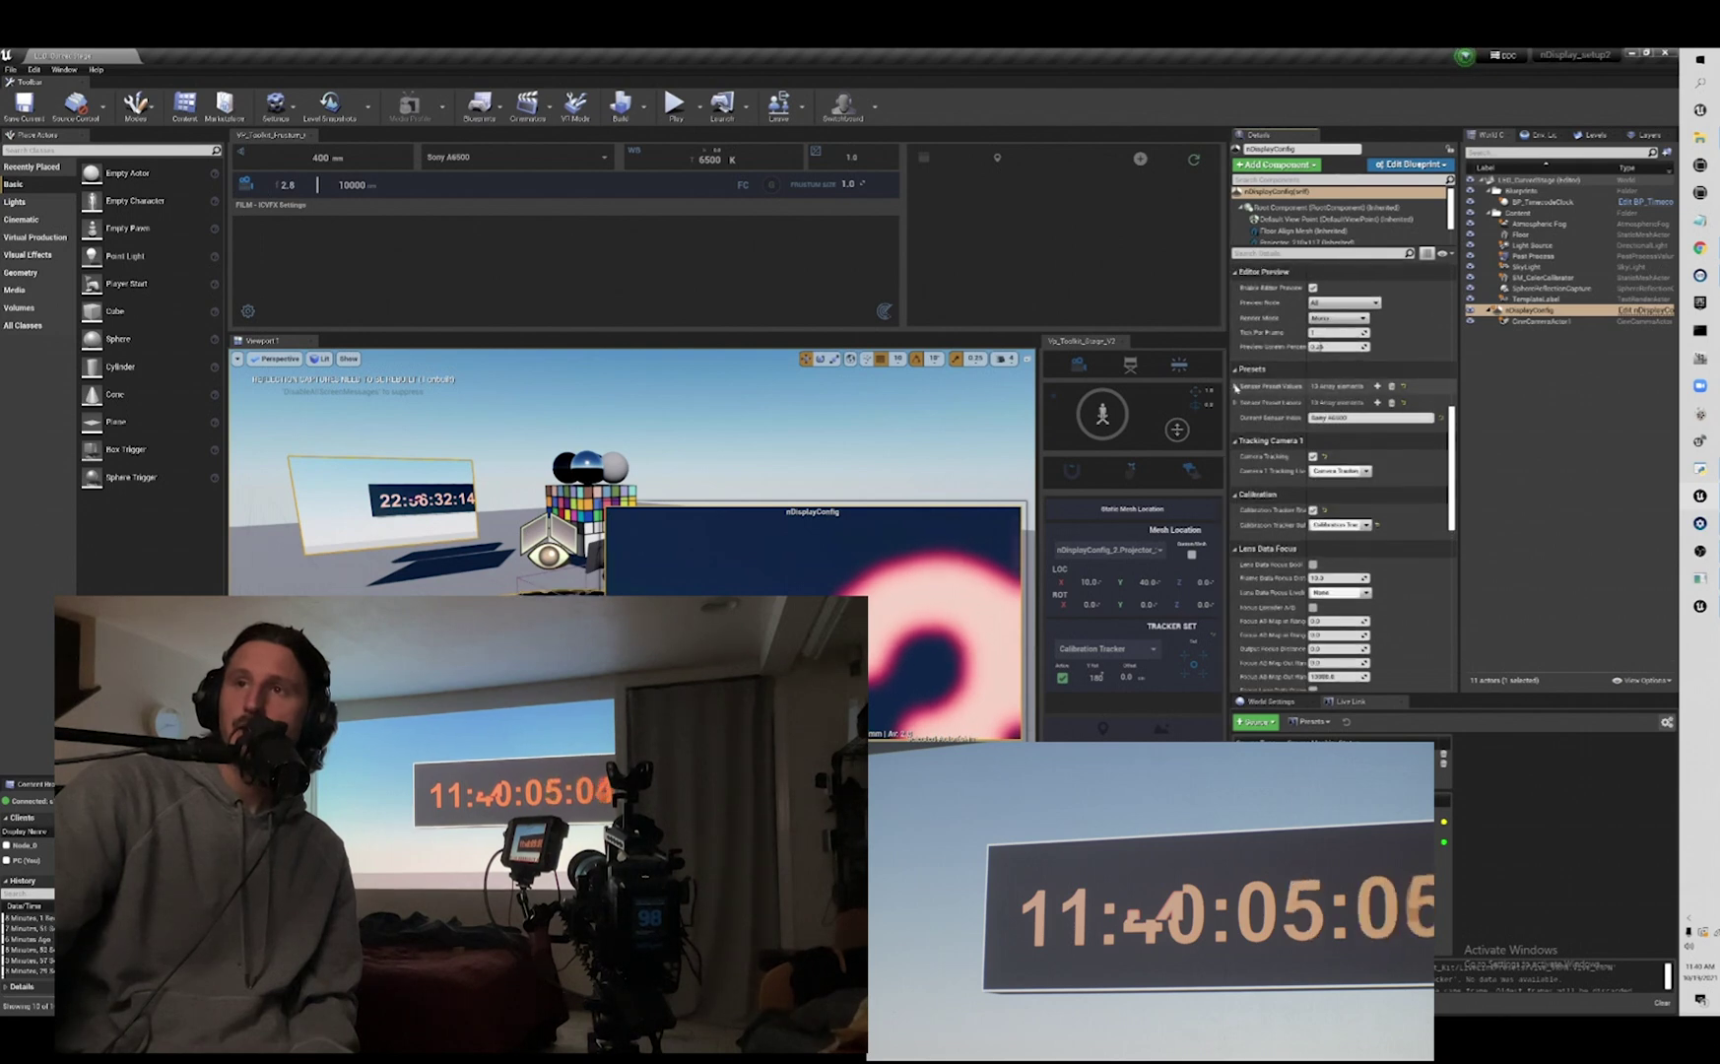
{"action": "left_click", "coordinate": [1236, 387]}
{"action": "left_click", "coordinate": [1236, 554]}
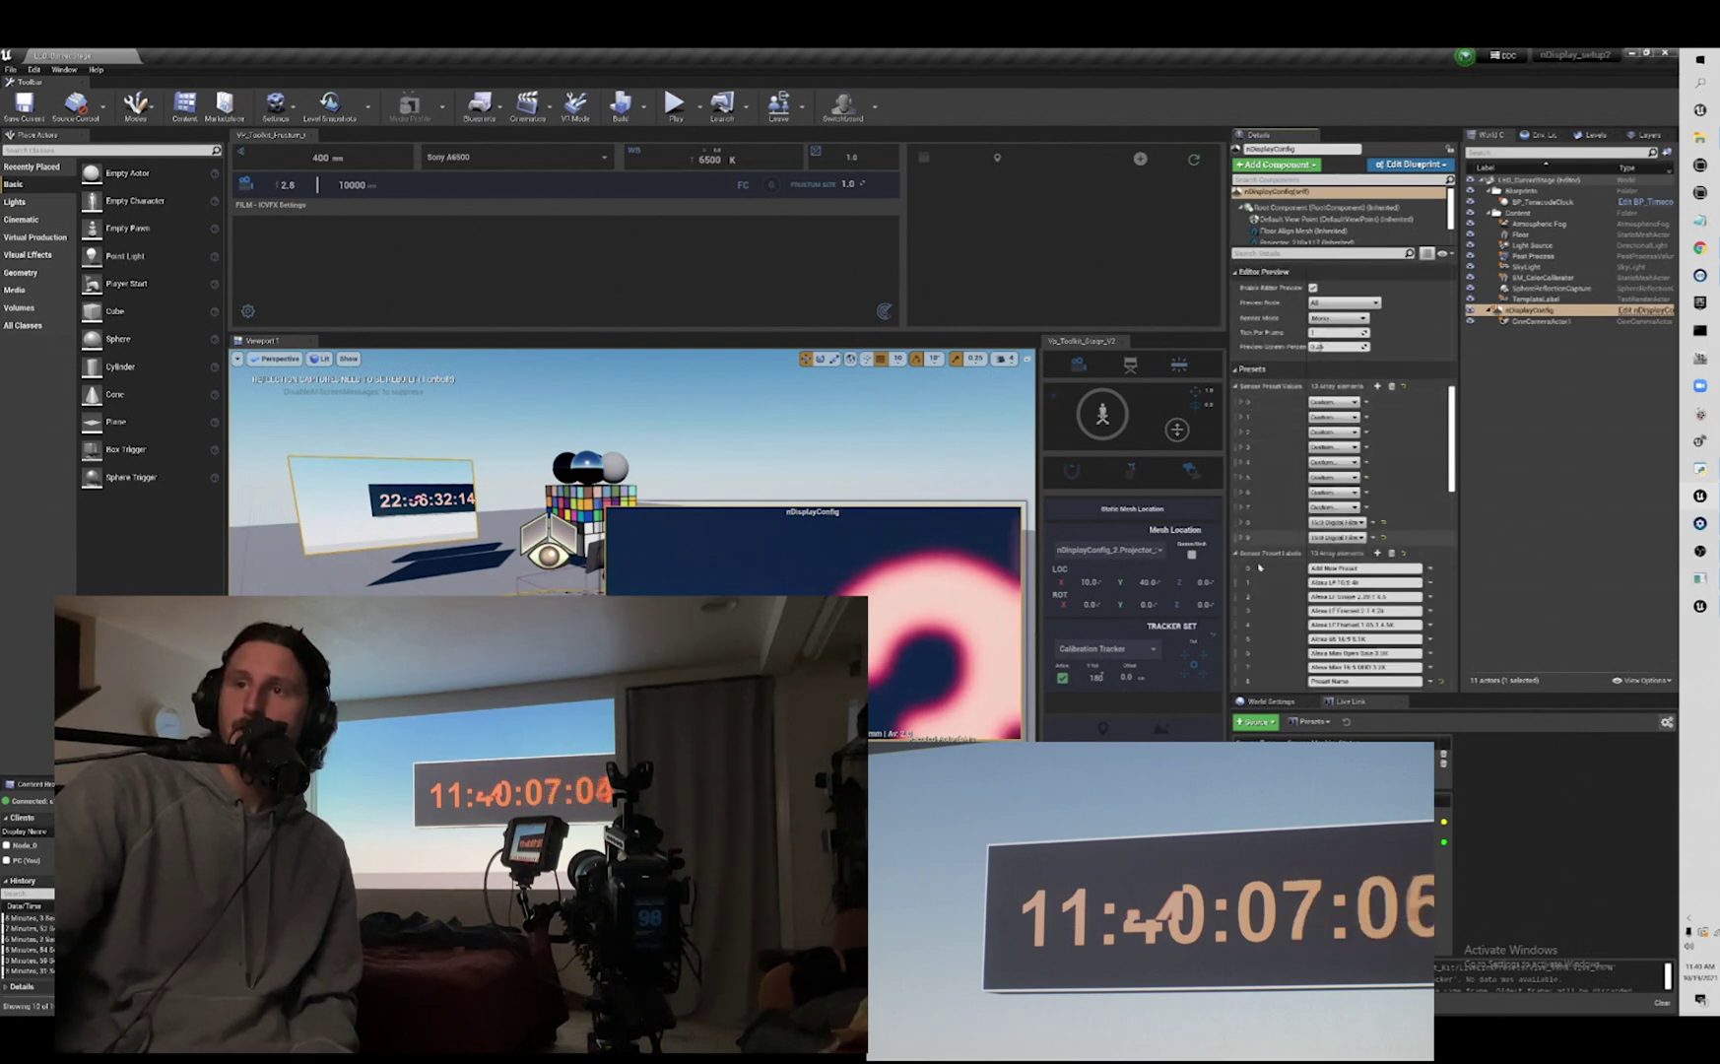
{"action": "scroll", "coordinate": [1237, 556], "scroll_direction": "down", "scroll_amount": 2}
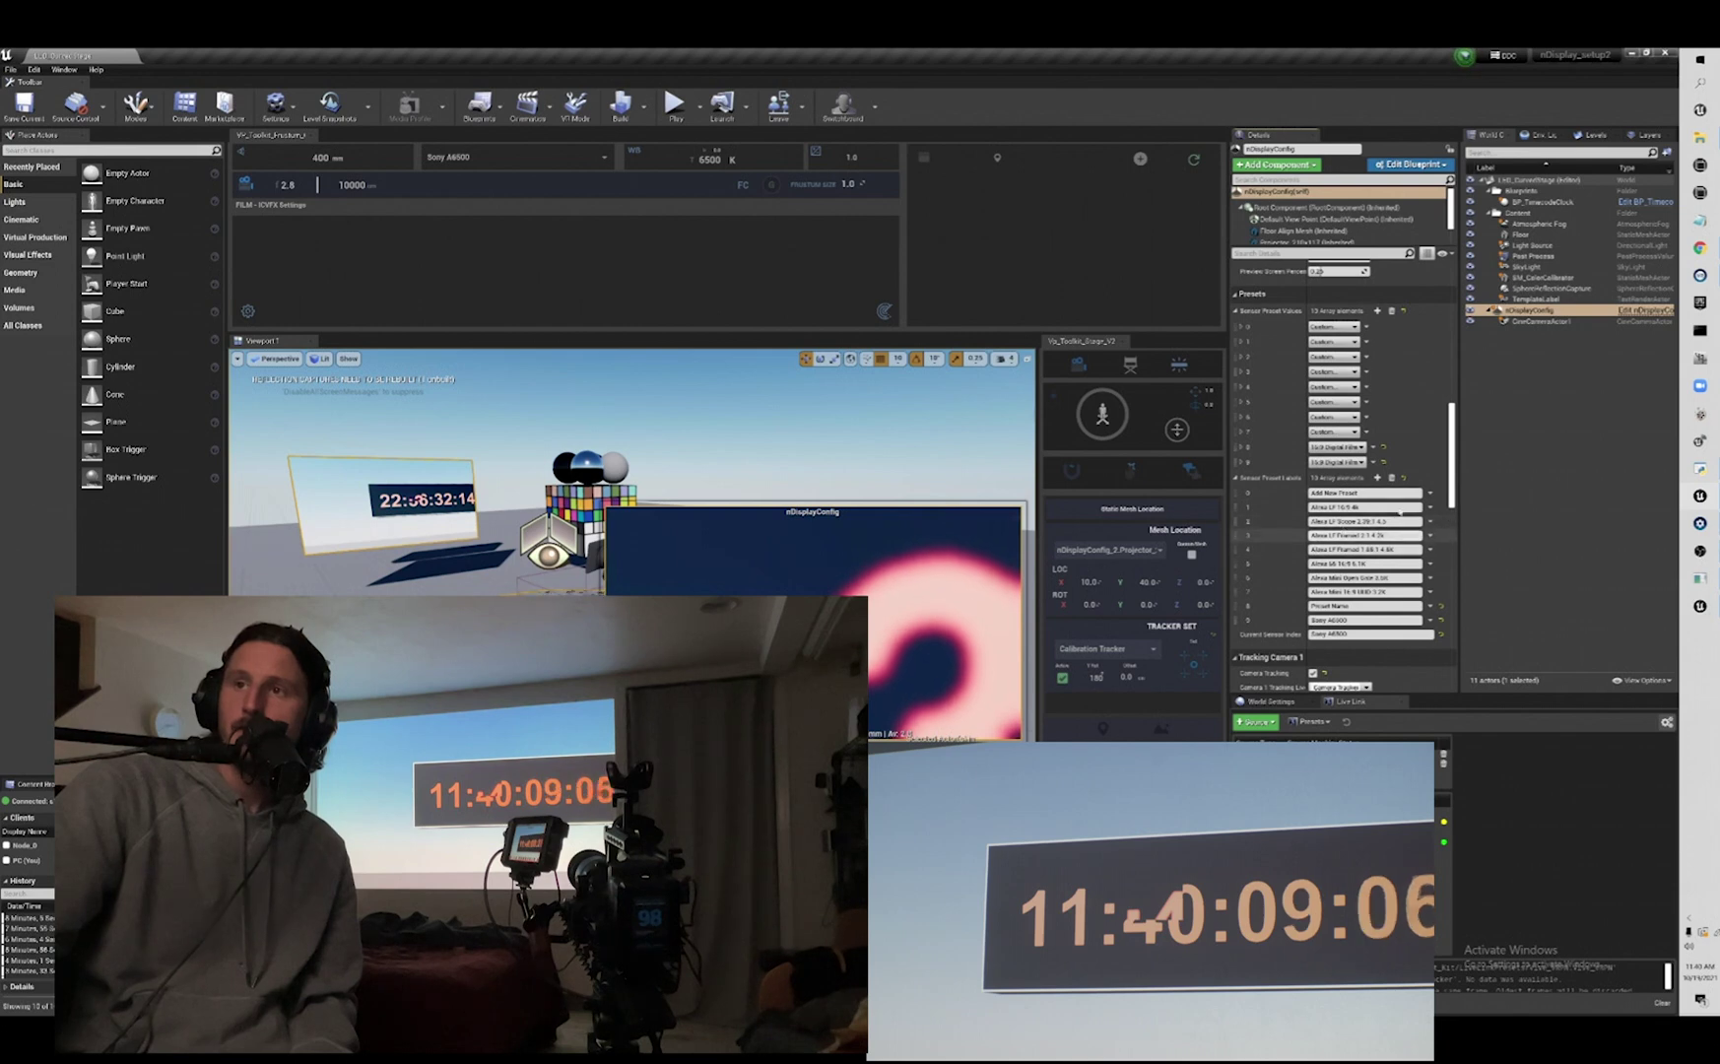
{"action": "scroll", "coordinate": [1290, 495], "scroll_direction": "up", "scroll_amount": 1}
{"action": "scroll", "coordinate": [1290, 494], "scroll_direction": "up", "scroll_amount": 2}
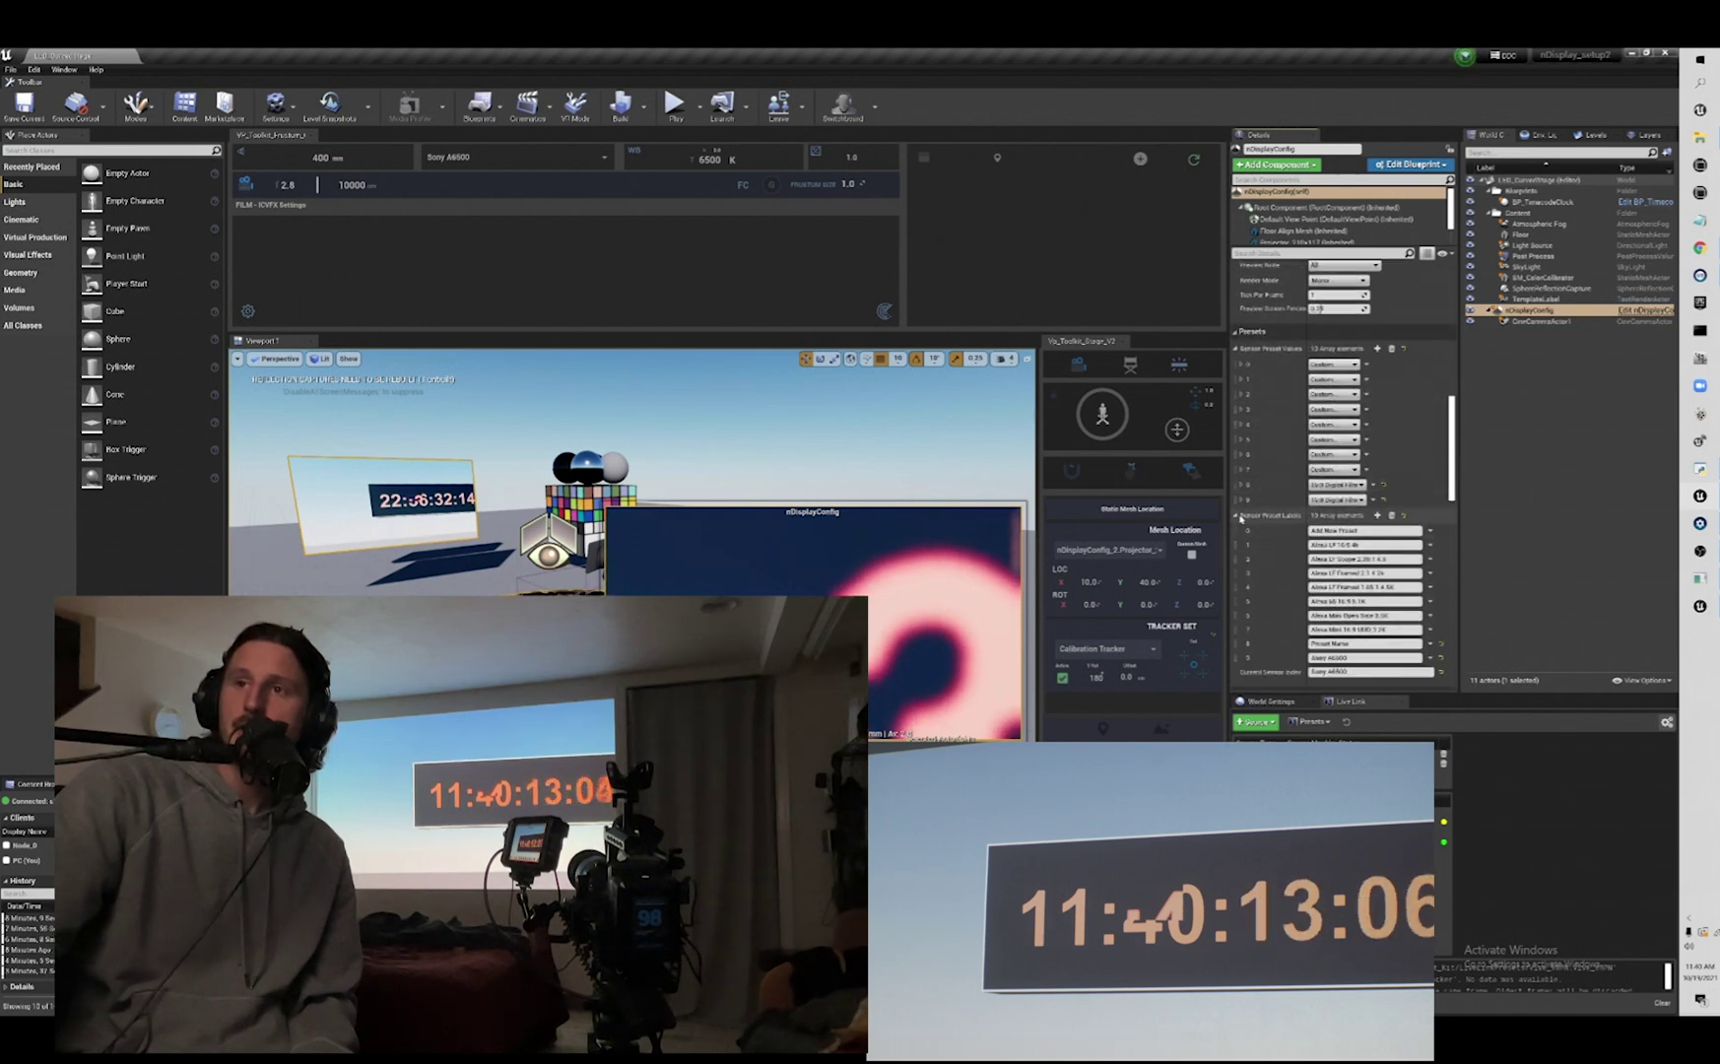
{"action": "left_click", "coordinate": [1236, 515]}
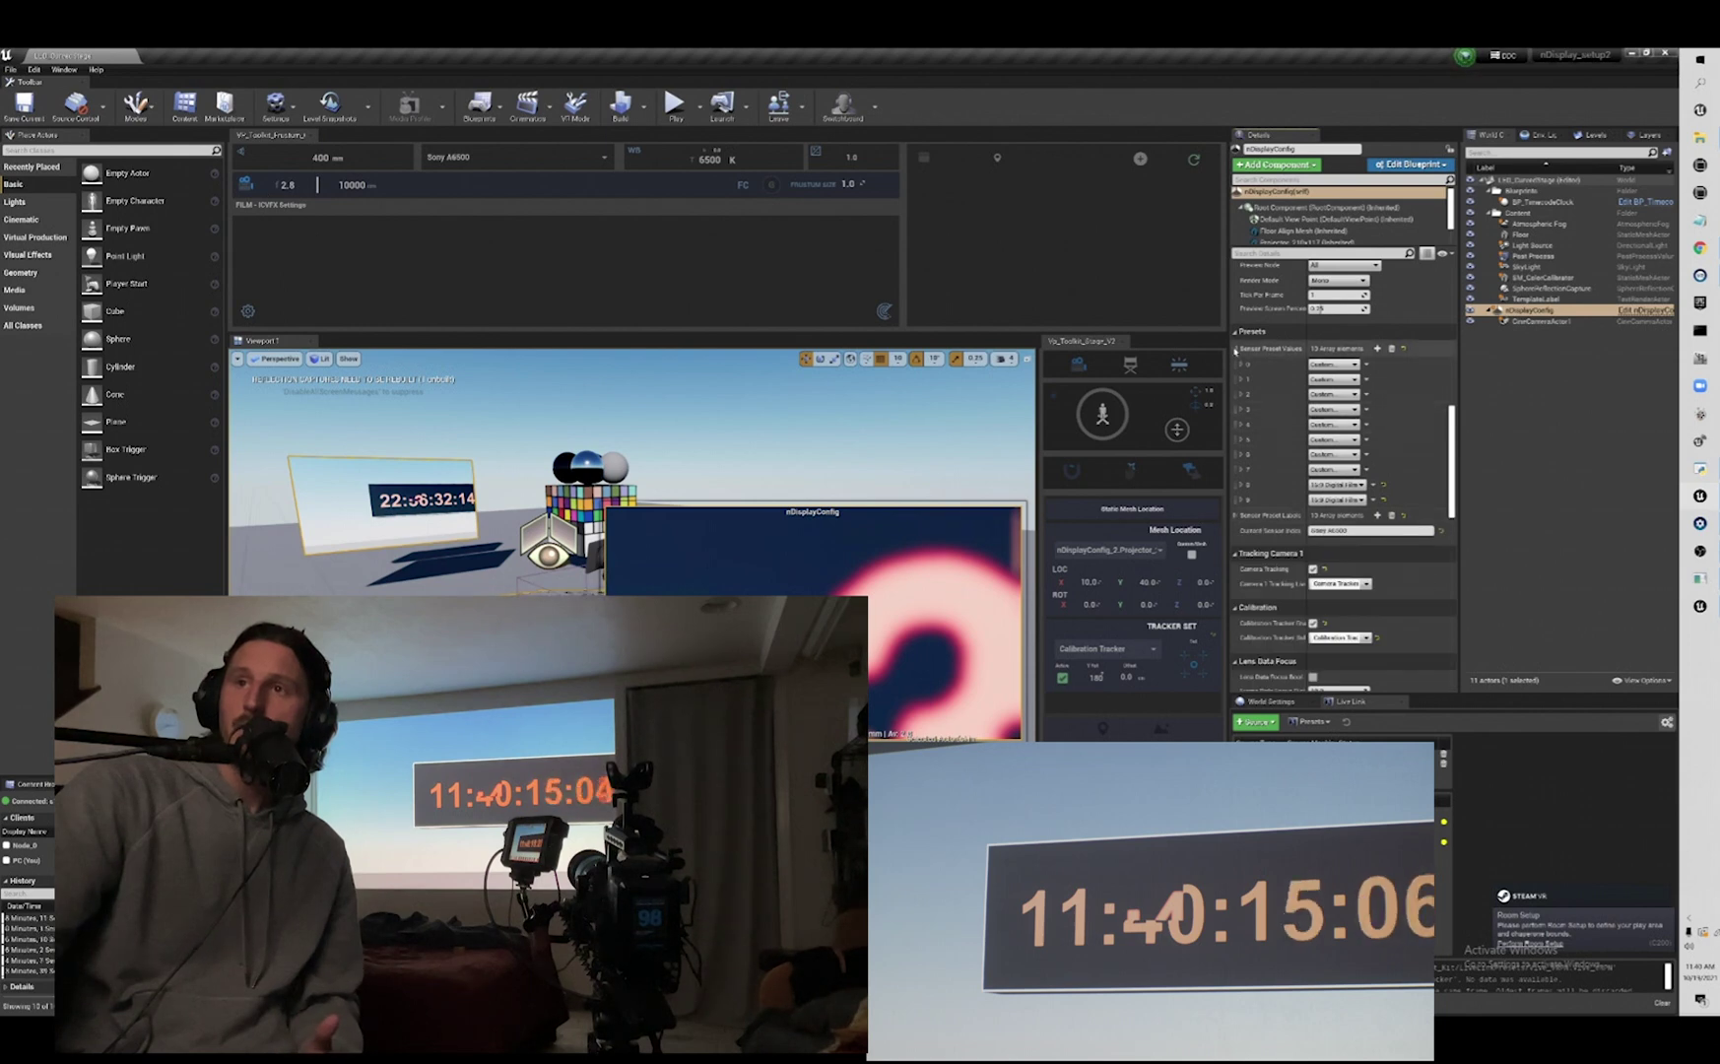
{"action": "left_click", "coordinate": [1235, 348]}
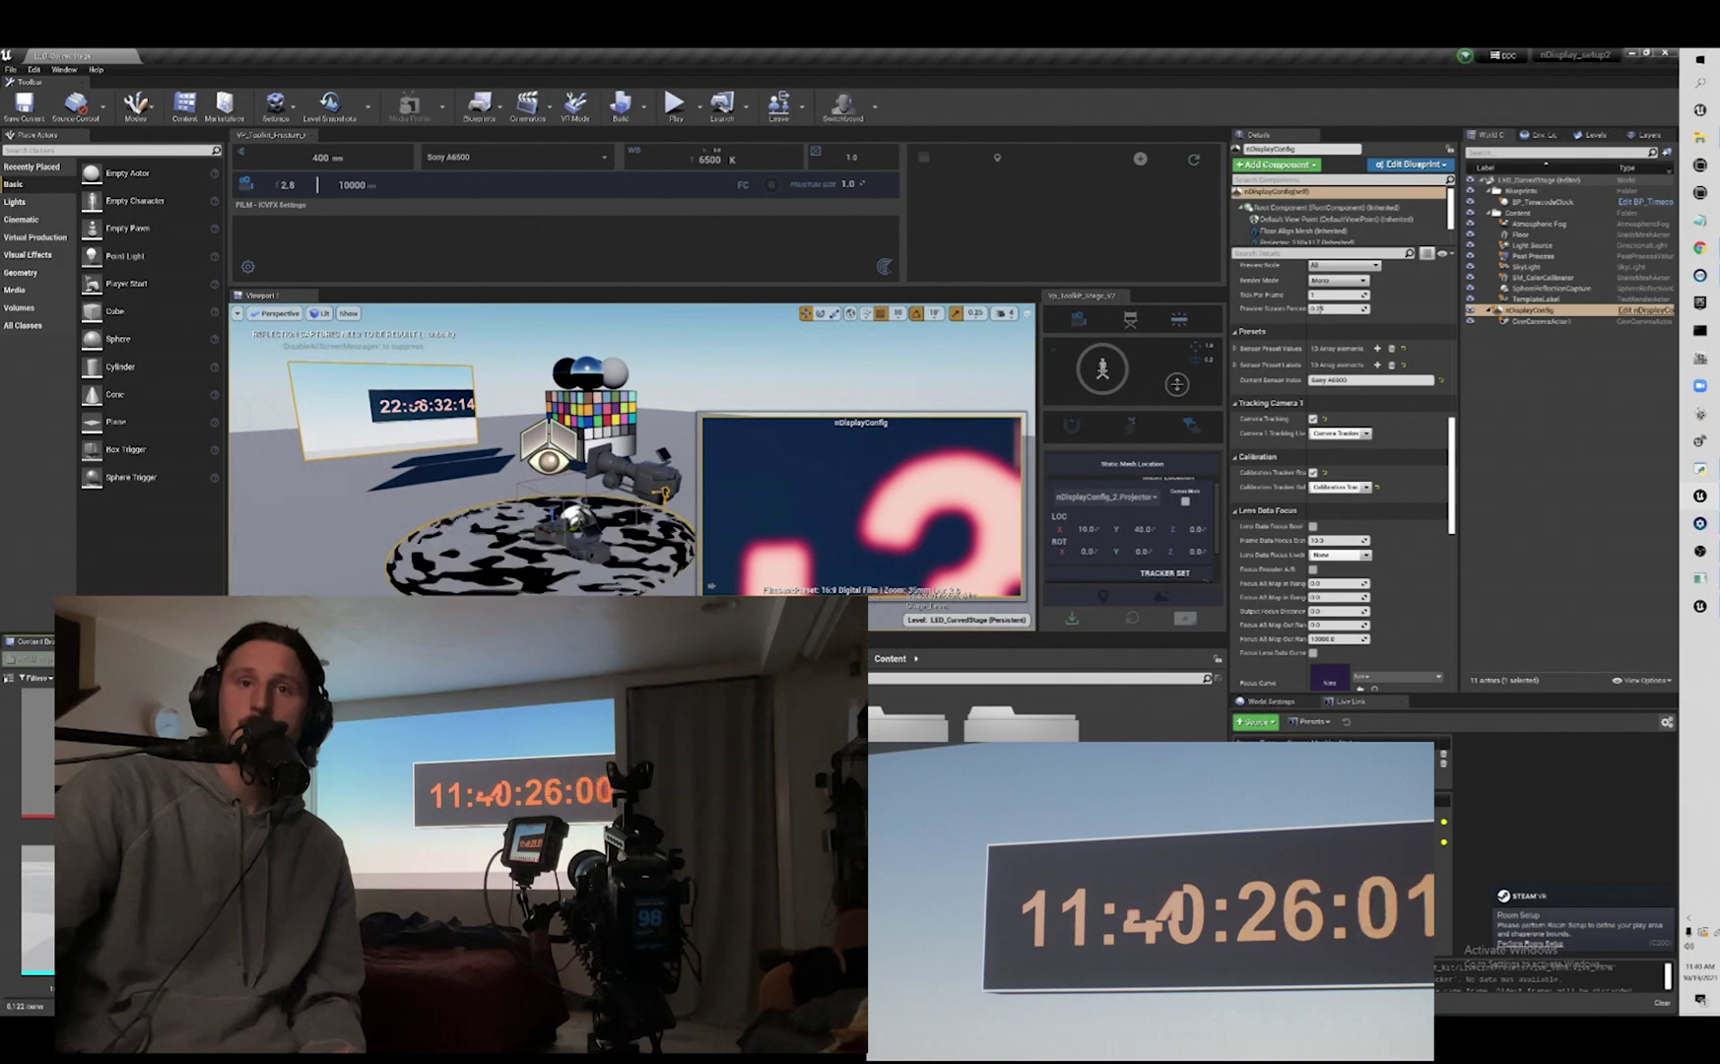
- Browse VP_Toolkit_Concept_Kit Content > Ndisplay_Config > Root and open the VPT_Root_Config asset
{"action": "scroll", "coordinate": [251, 840], "scroll_direction": "down", "scroll_amount": 10}
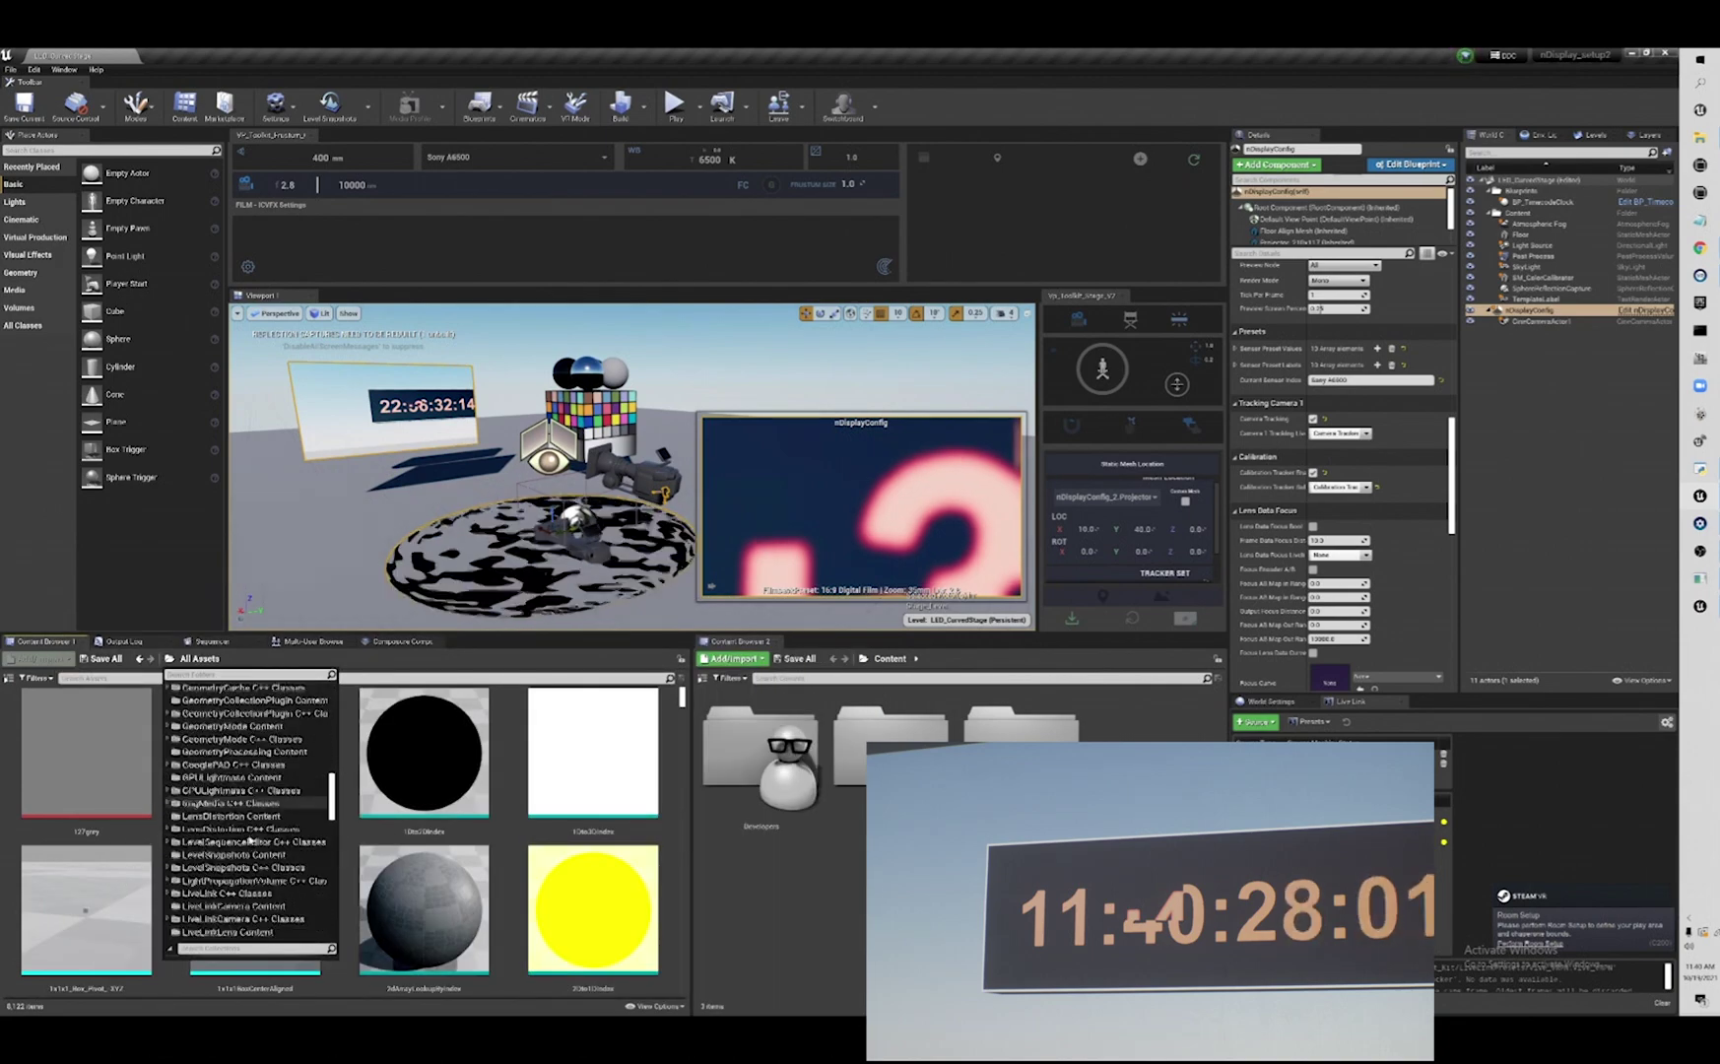
{"action": "scroll", "coordinate": [252, 839], "scroll_direction": "down", "scroll_amount": 15}
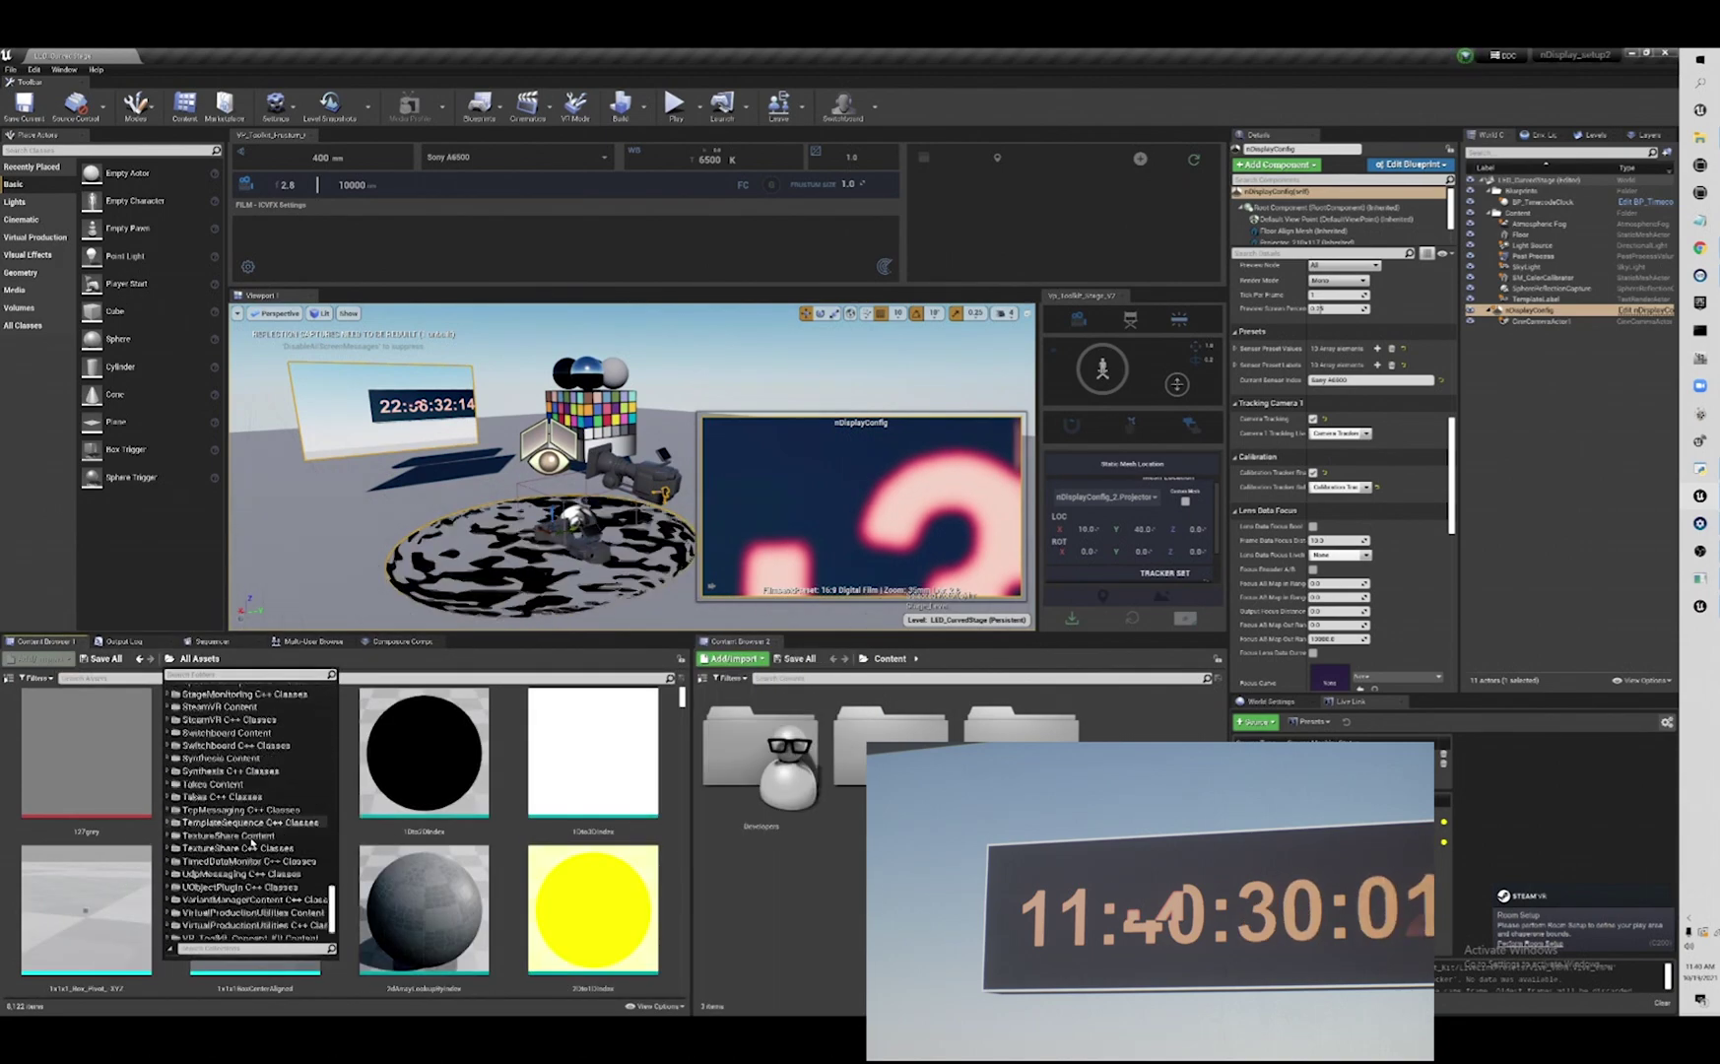
{"action": "scroll", "coordinate": [251, 842], "scroll_direction": "down", "scroll_amount": 3}
{"action": "left_click", "coordinate": [251, 897]}
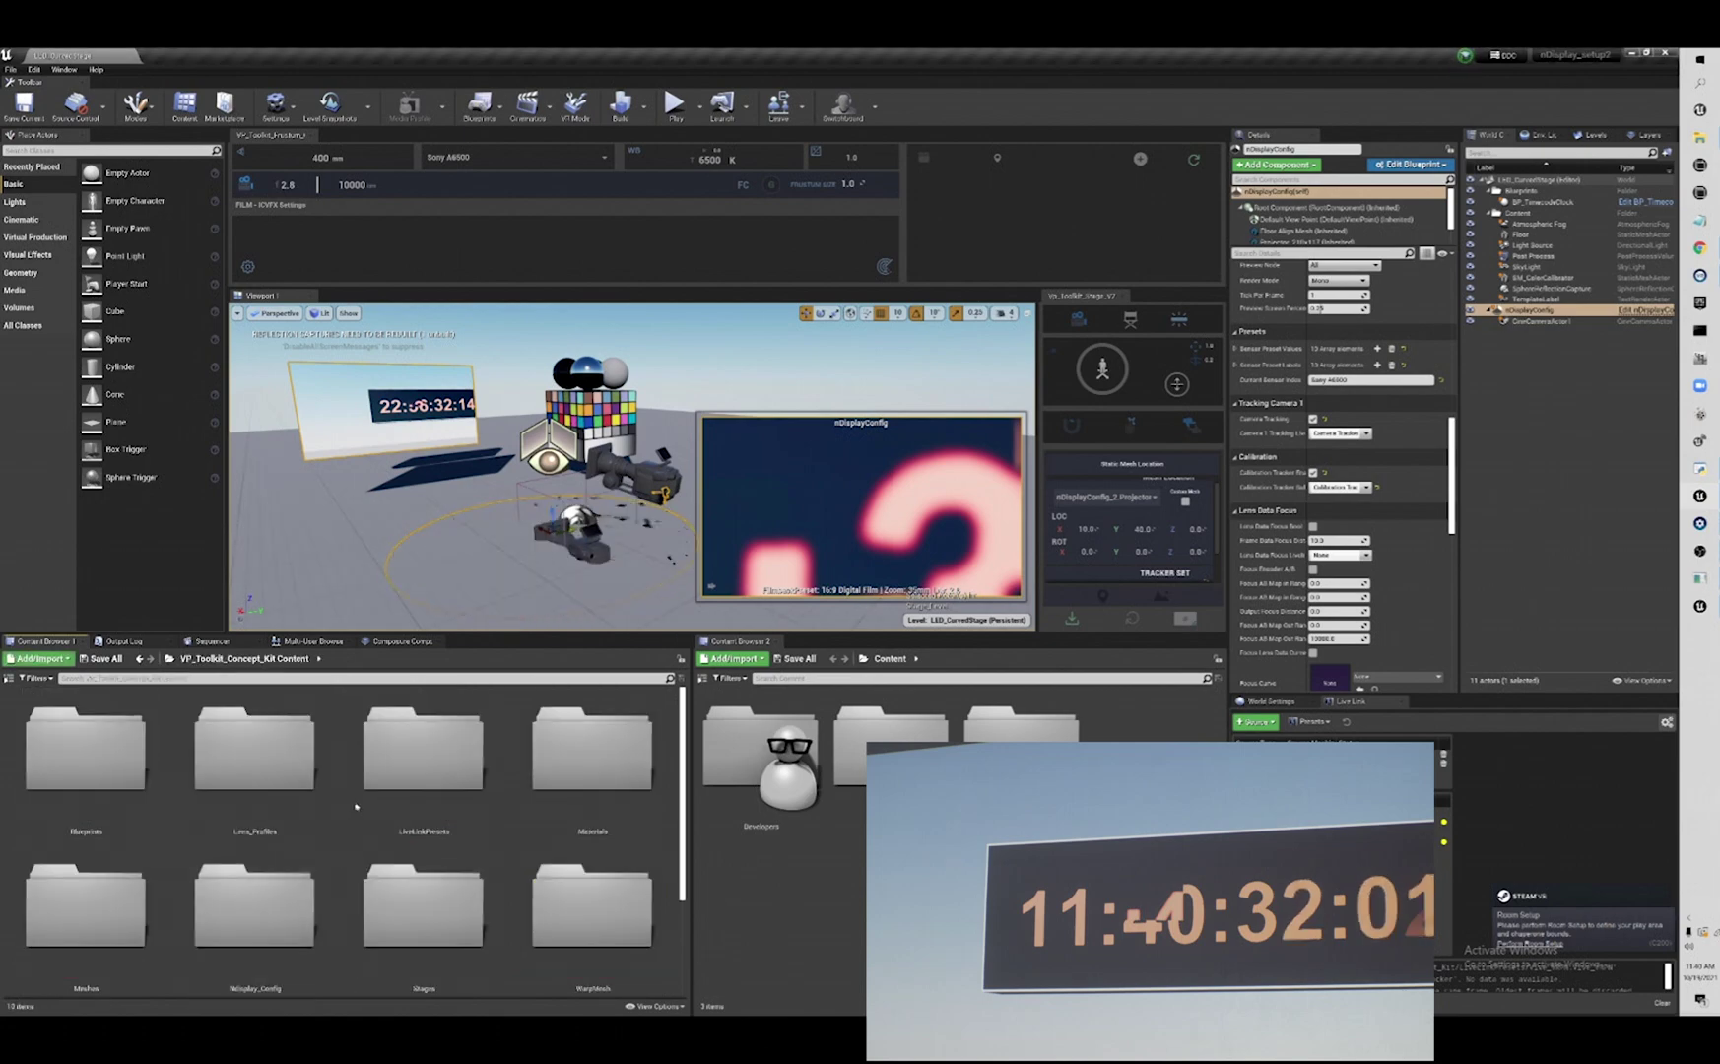
{"action": "scroll", "coordinate": [301, 788], "scroll_direction": "down", "scroll_amount": 2}
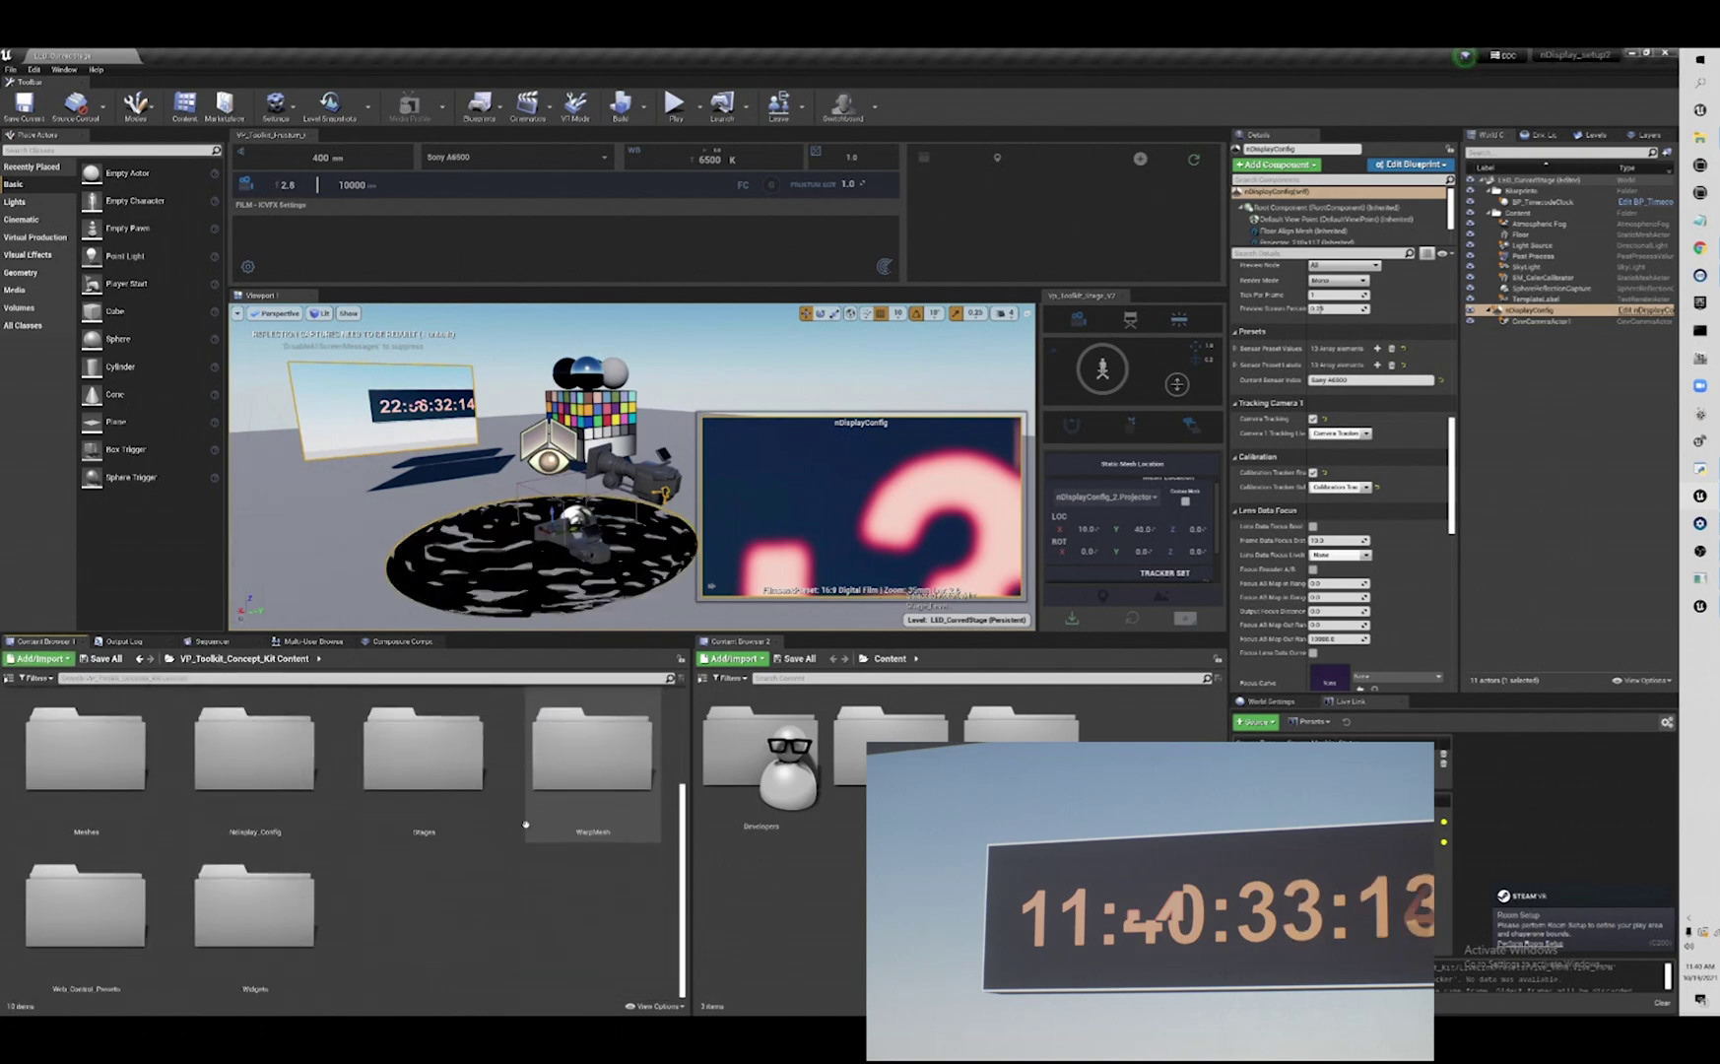
{"action": "double_click", "coordinate": [296, 783]}
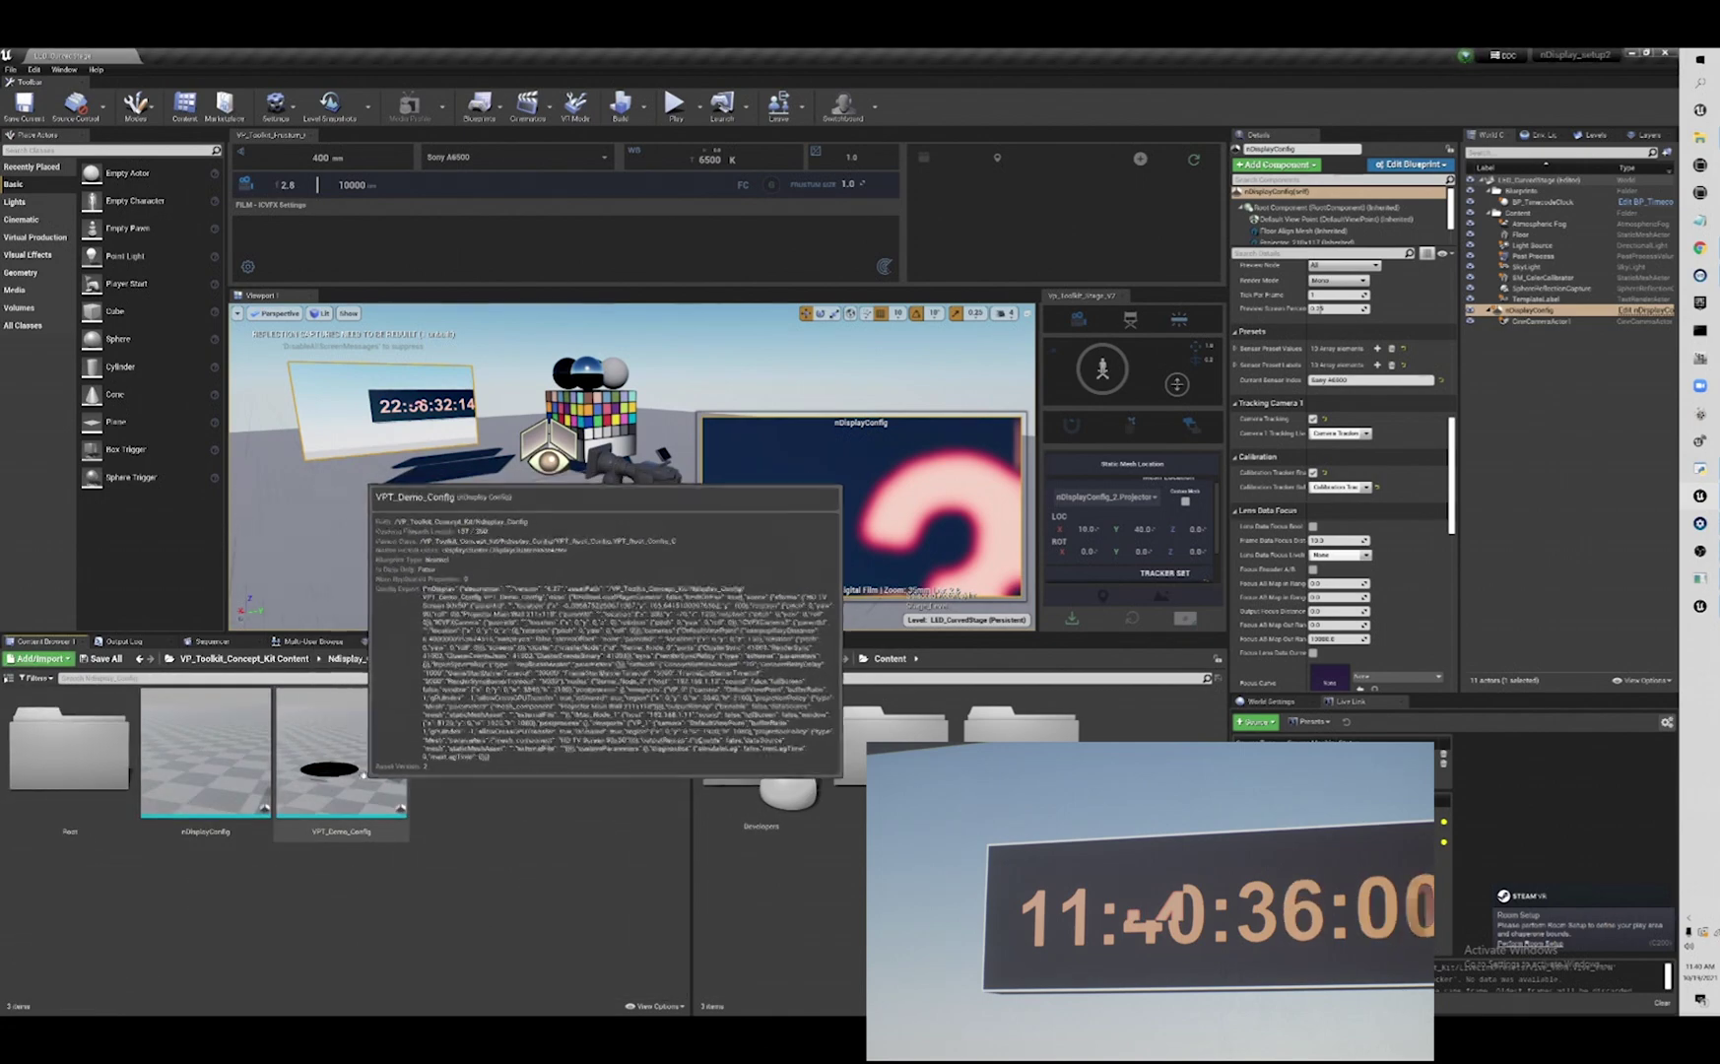
{"action": "double_click", "coordinate": [89, 758]}
{"action": "left_click", "coordinate": [88, 758]}
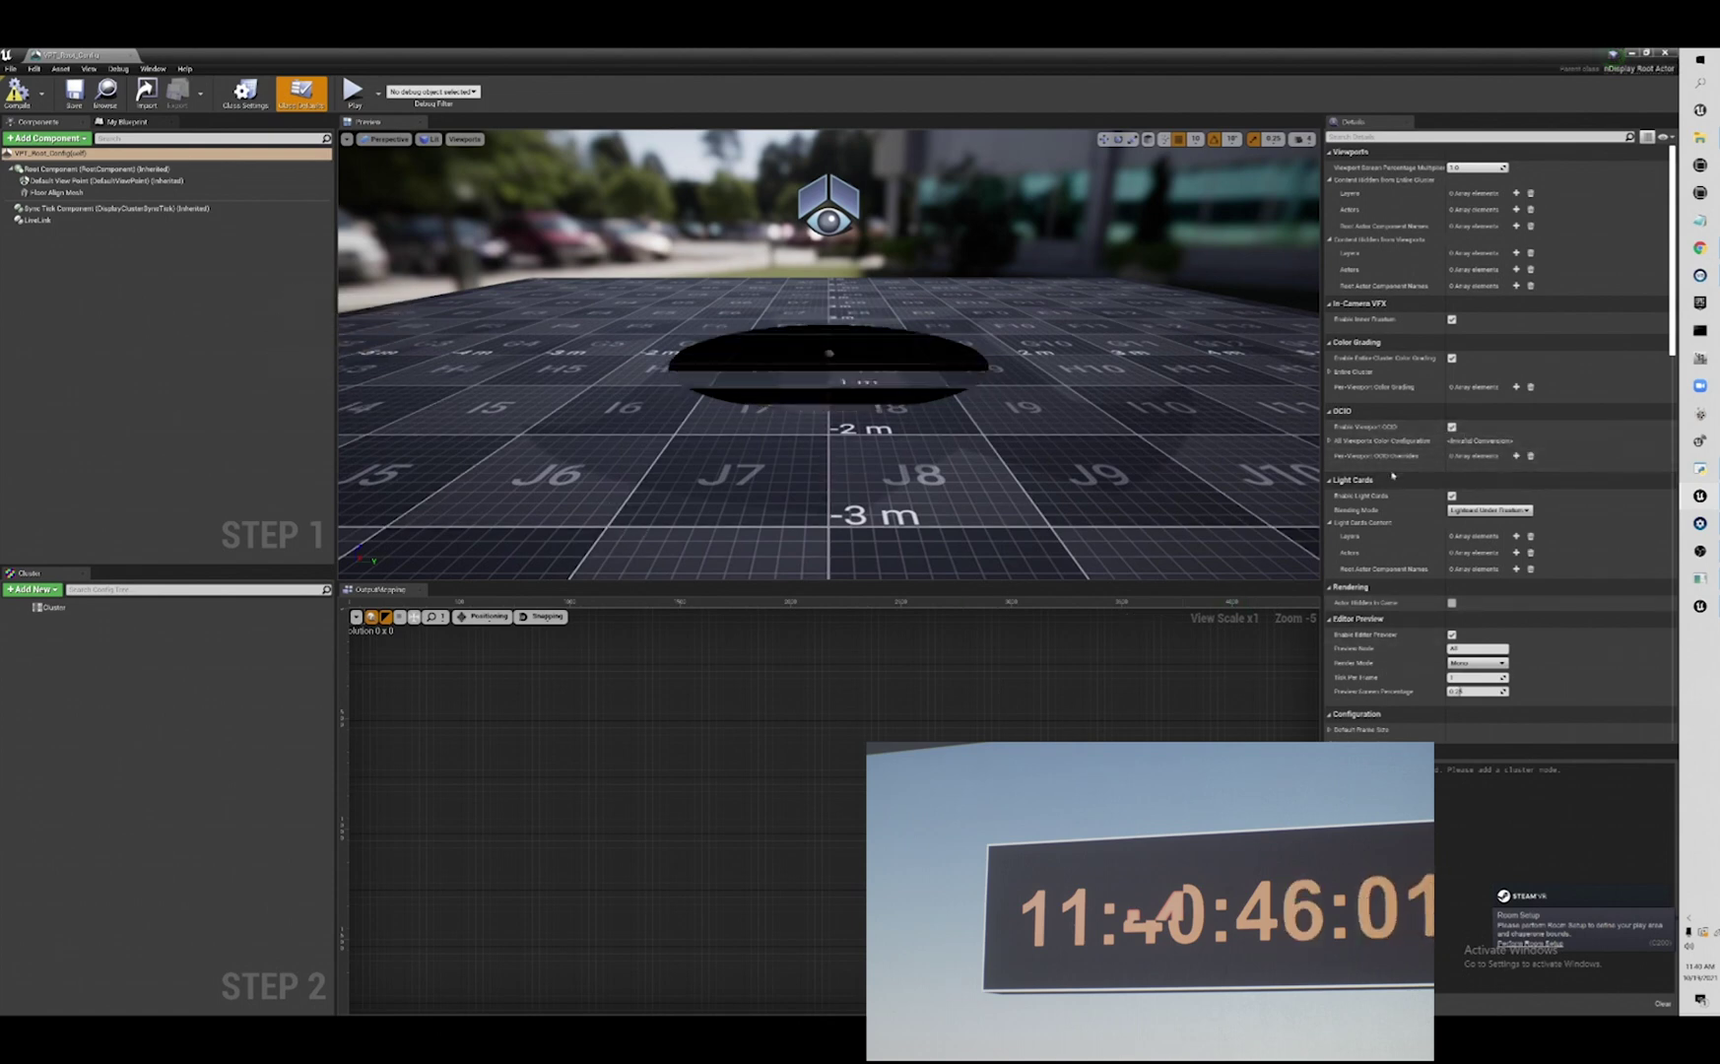
- Expand VPT_Root_Config's Sensor Preset Values and Labels to show the eight presets, including Arri formats
{"action": "scroll", "coordinate": [1387, 463], "scroll_direction": "down", "scroll_amount": 8}
{"action": "scroll", "coordinate": [1388, 496], "scroll_direction": "down", "scroll_amount": 3}
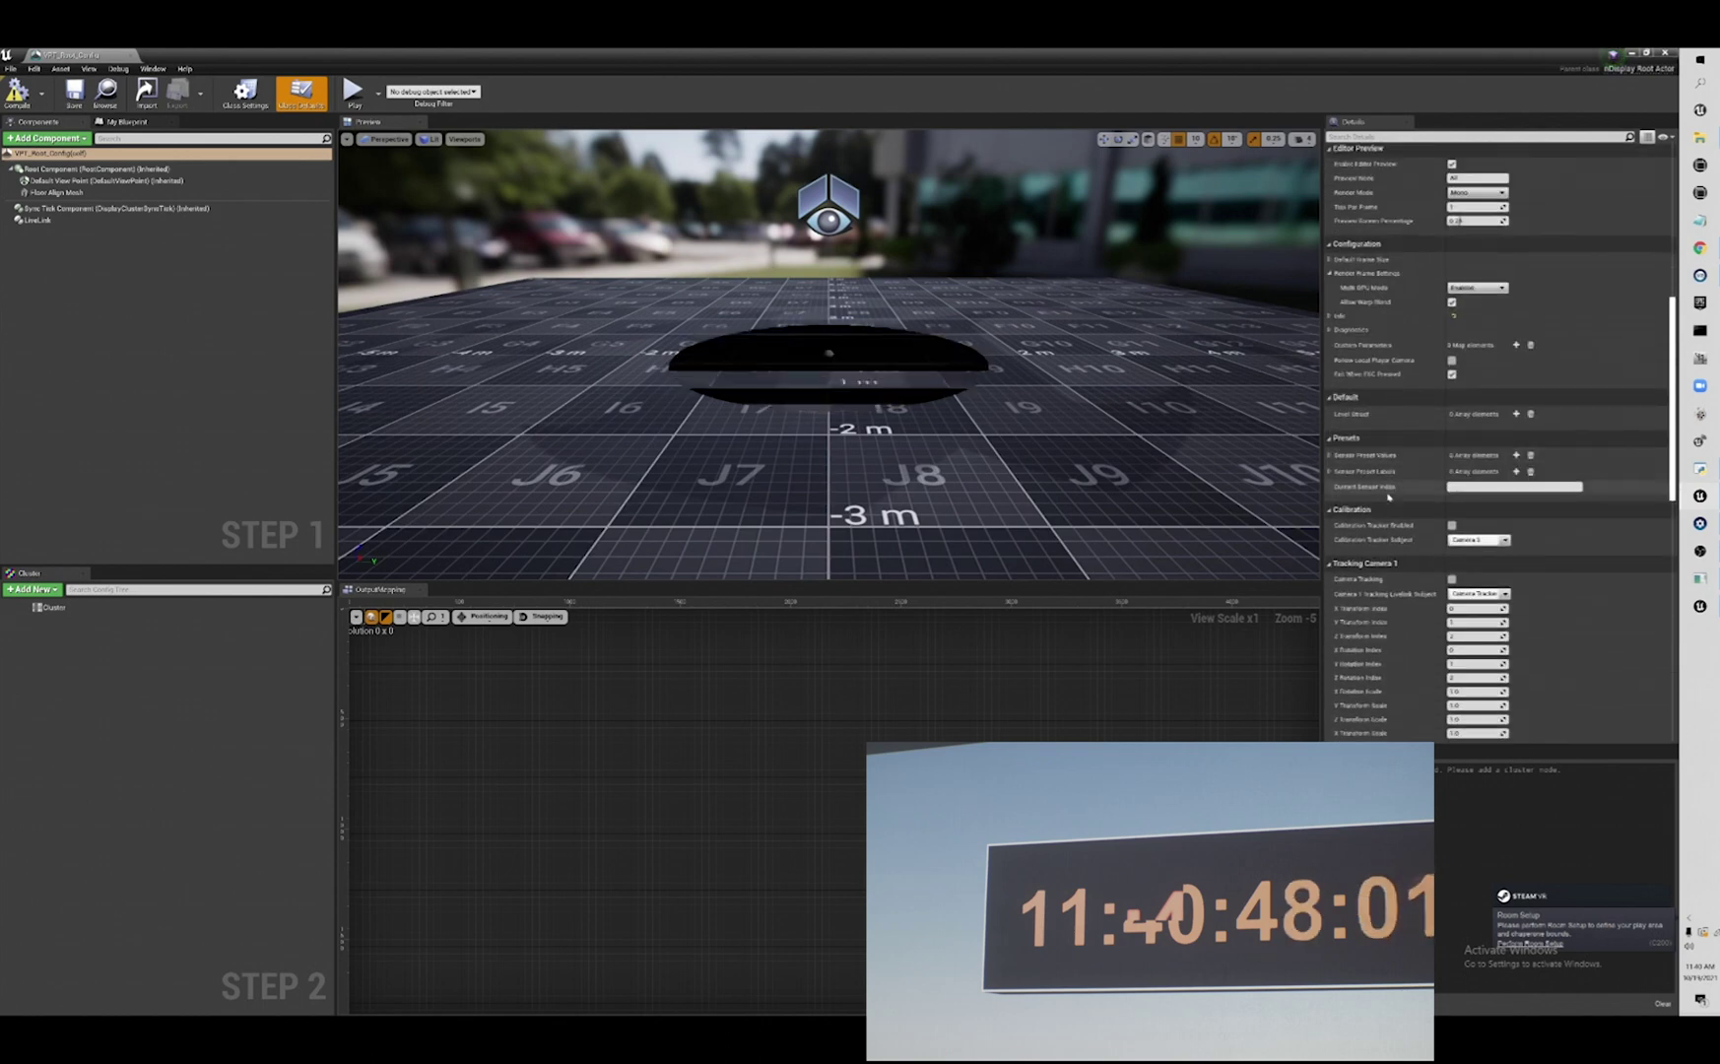
{"action": "left_click", "coordinate": [1329, 456]}
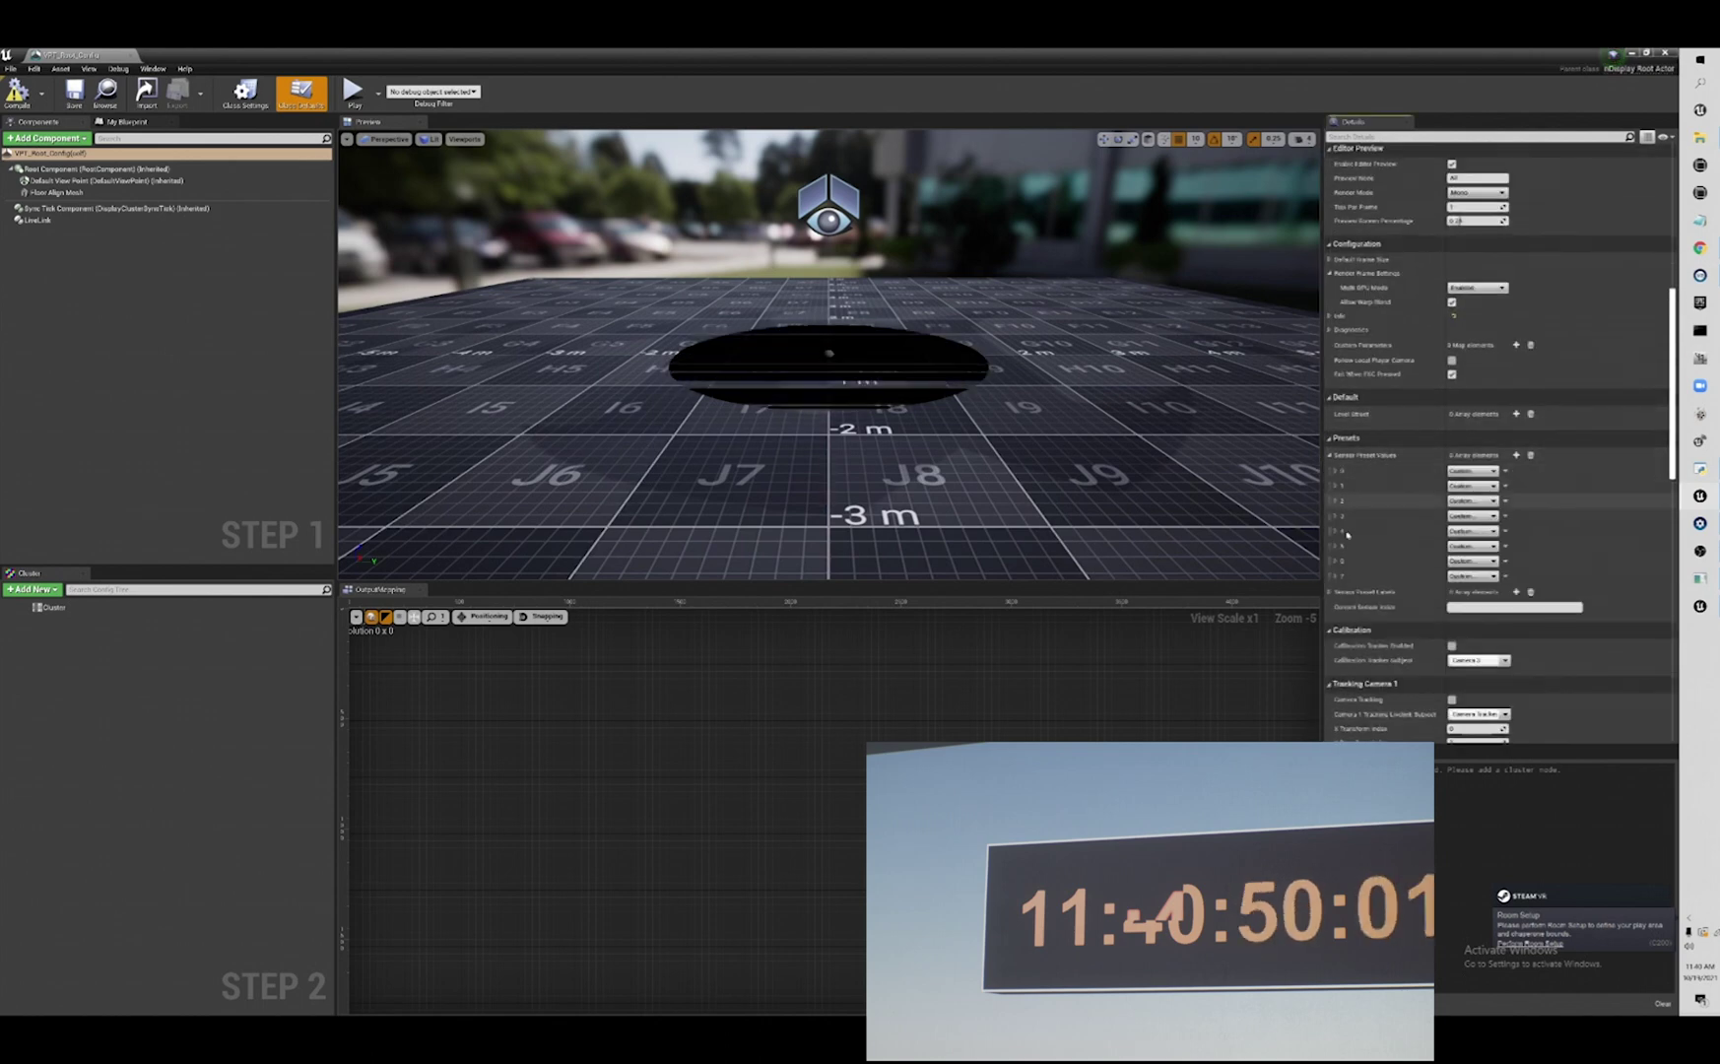
{"action": "left_click", "coordinate": [1330, 592]}
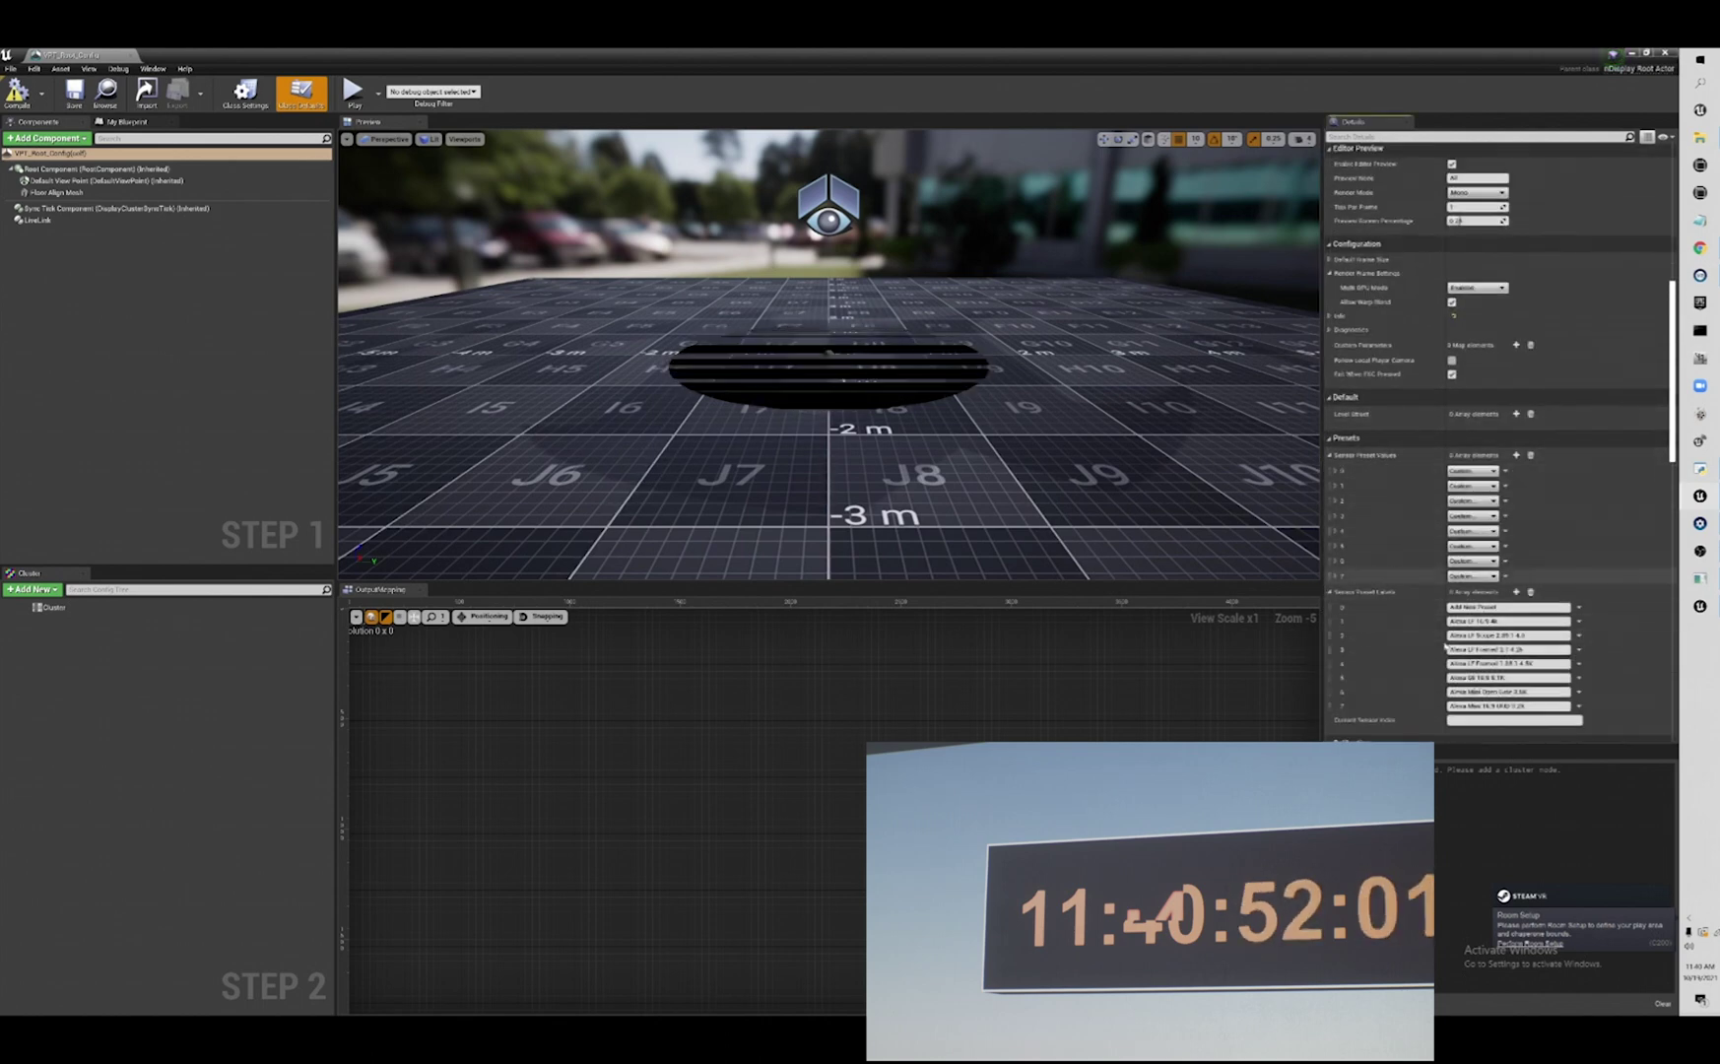